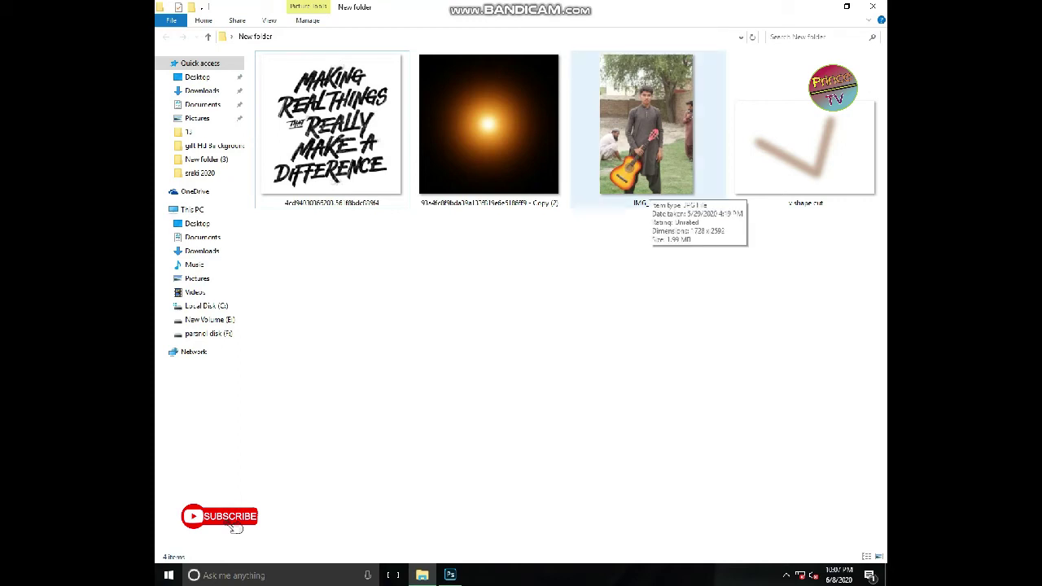
Open the photo IMG_8410.JPG of the young man with the guitar from the folder in Photoshop.
click(651, 185)
drag(651, 185, 506, 312)
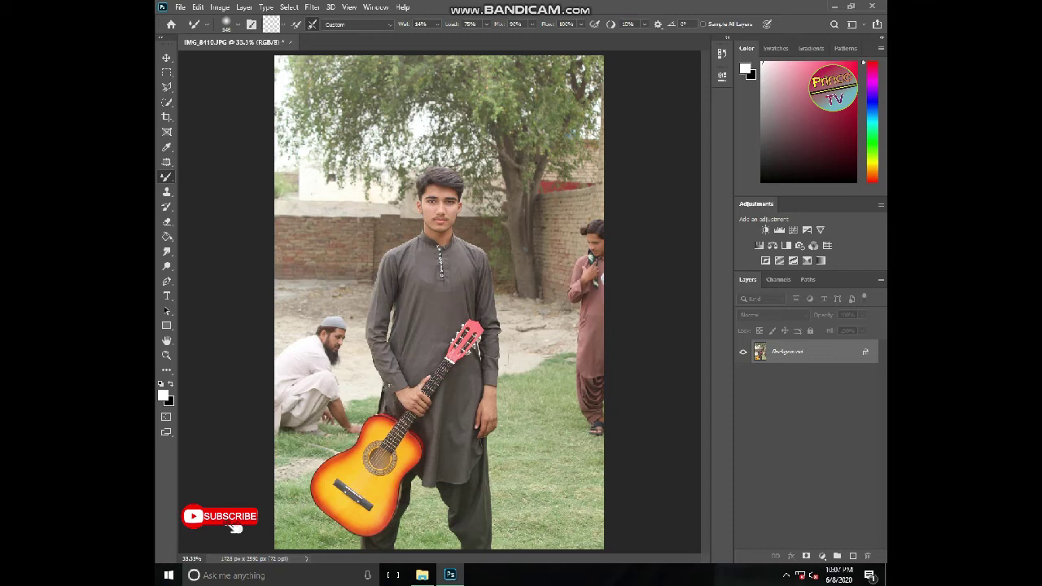
Unlock the photo's Background layer and duplicate it.
click(166, 117)
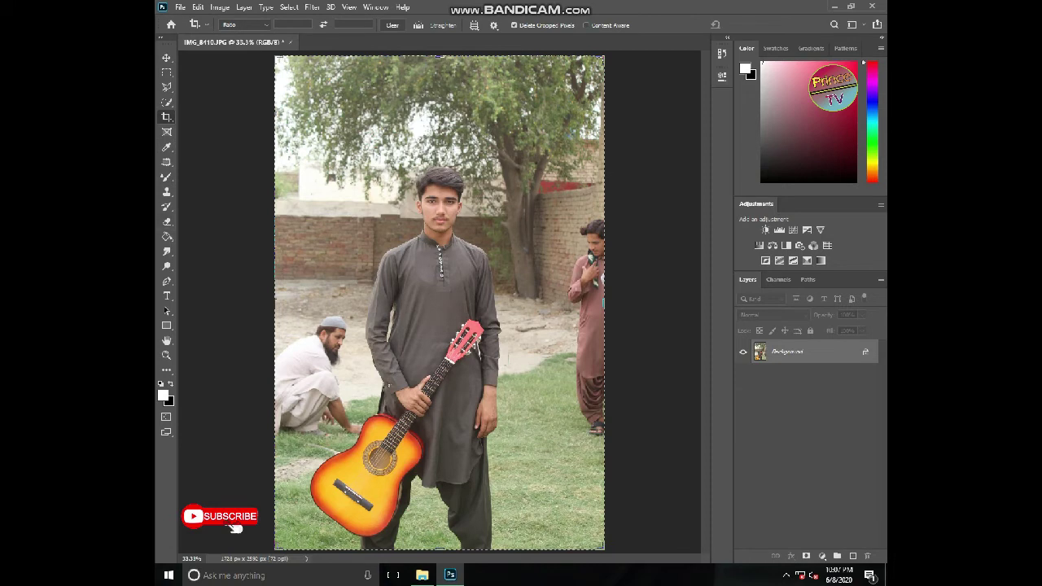
click(865, 352)
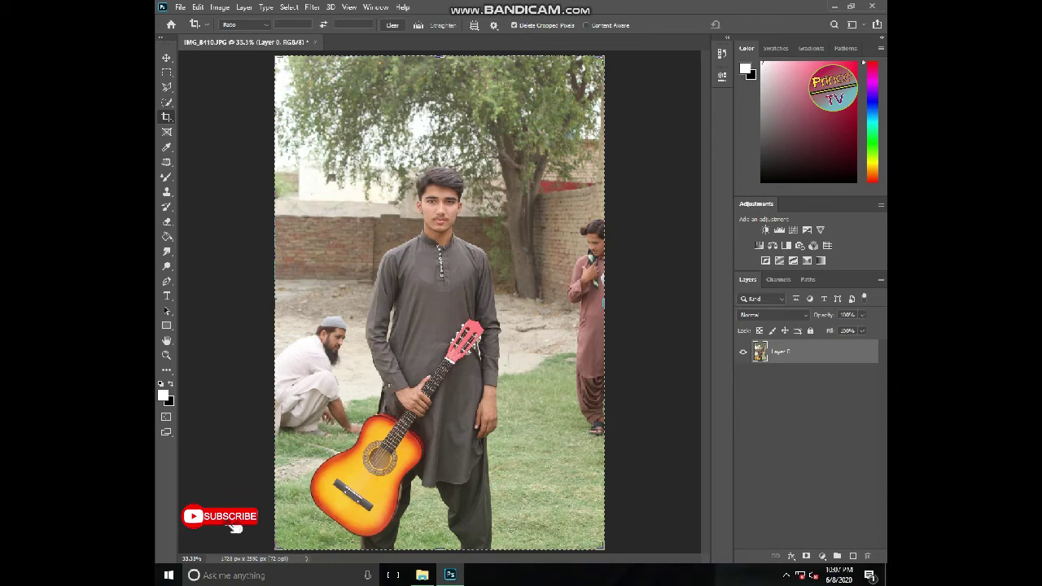
key(ctrl+j)
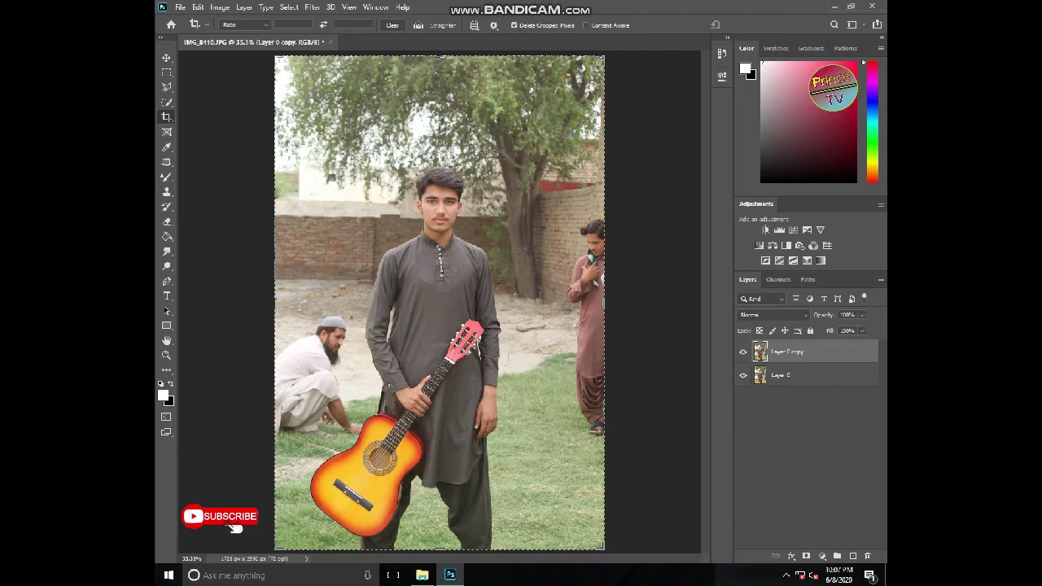
Open the Camera Raw filter on the duplicated layer and choose the user preset ae2k19 (3).
key(ctrl+shift+a)
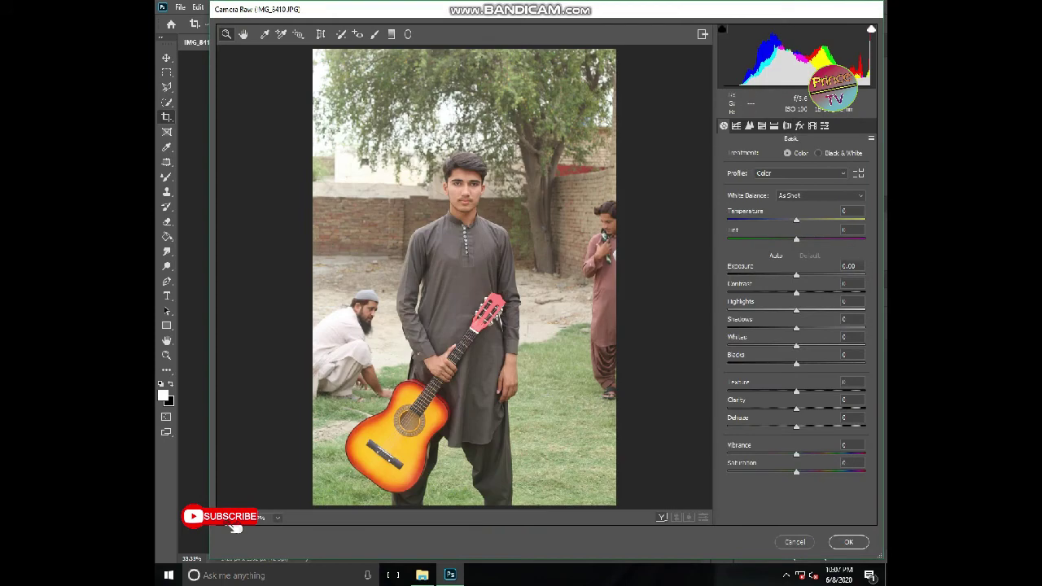
click(825, 126)
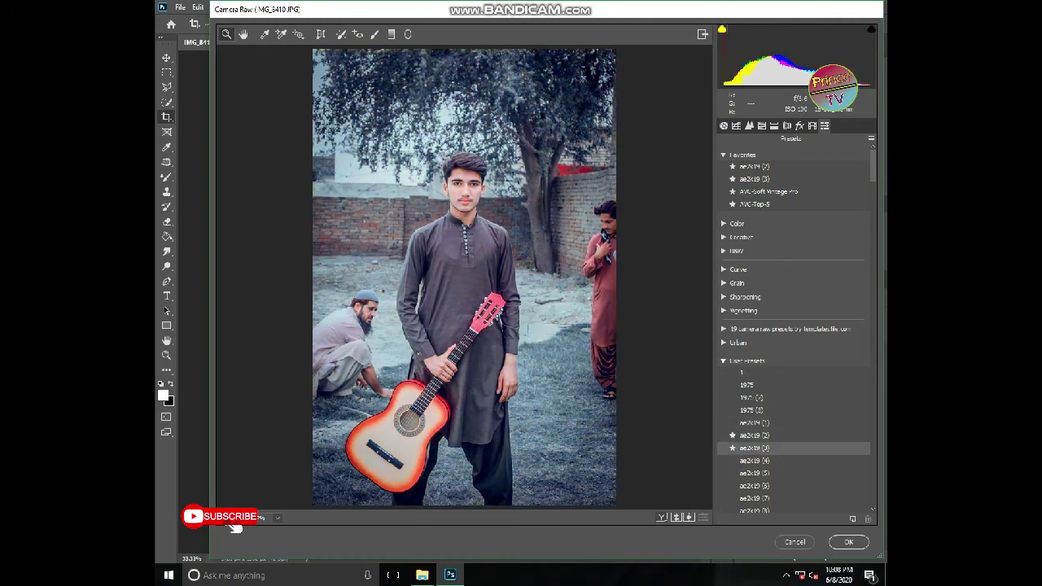
click(755, 448)
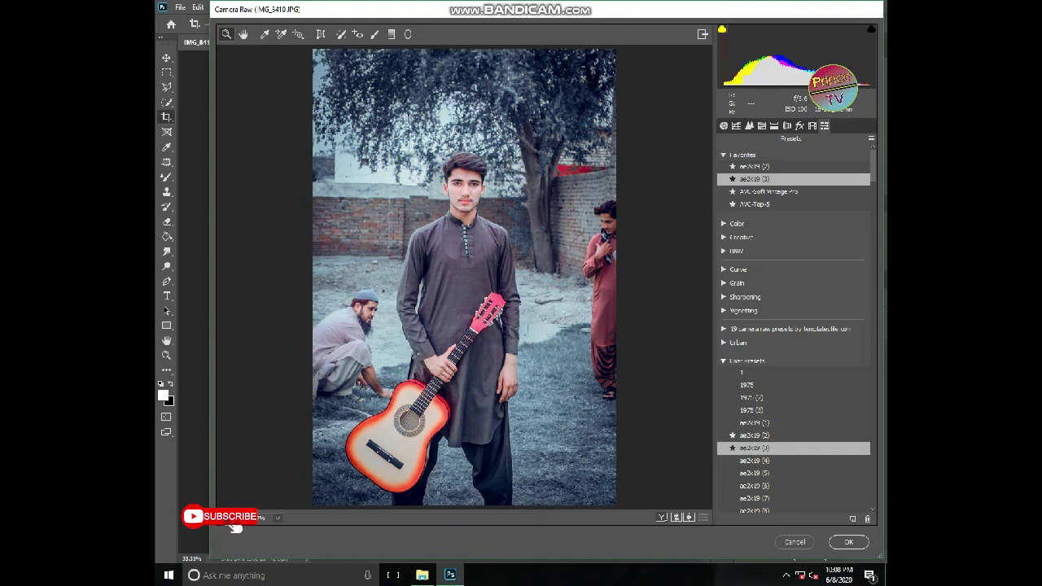
Review the preset's split toning, HSL, detail, tone curve and basic settings, and apply the Camera Raw filter to the layer.
click(774, 126)
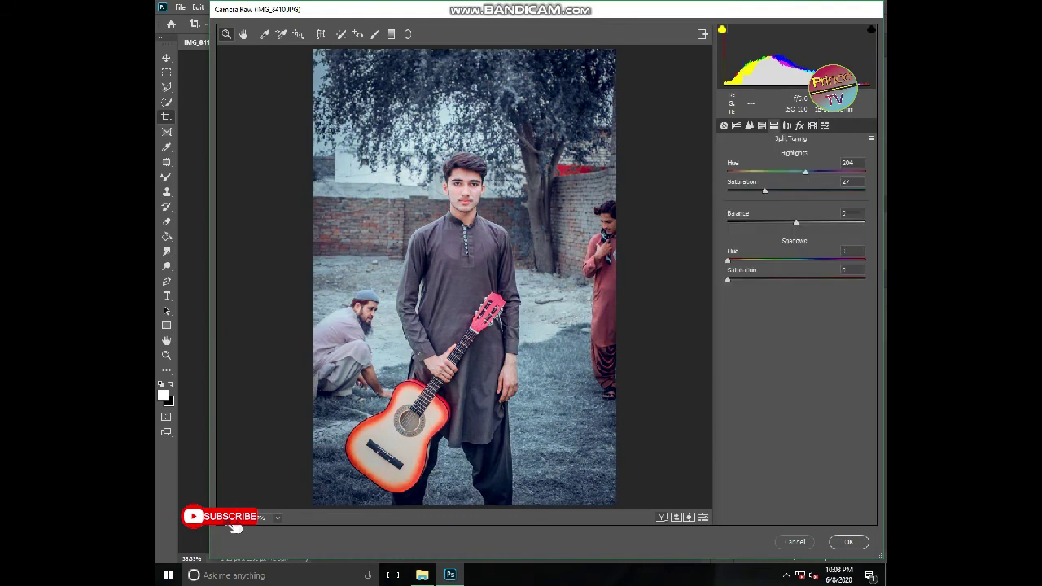
click(762, 126)
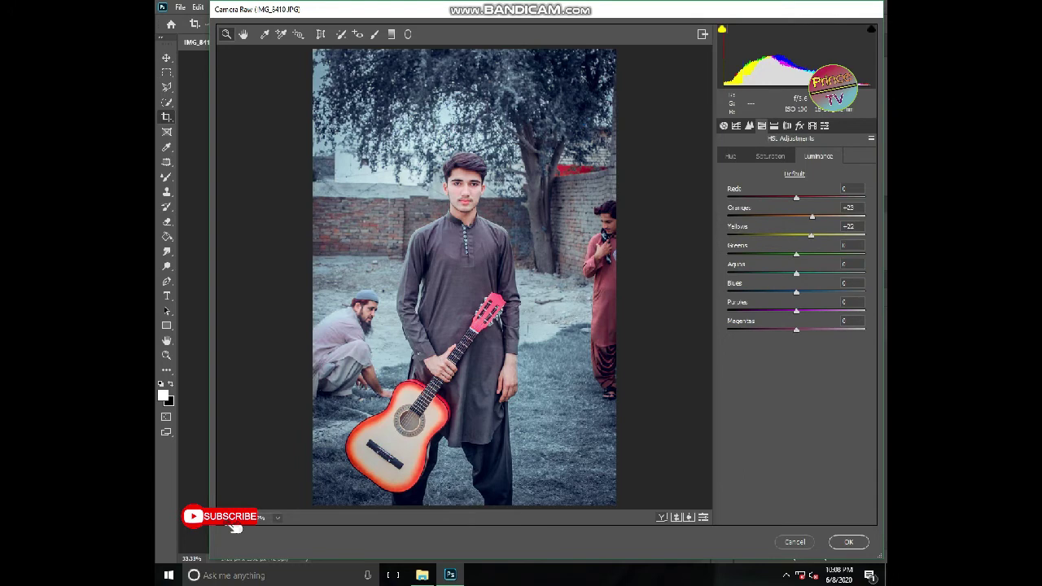
click(770, 155)
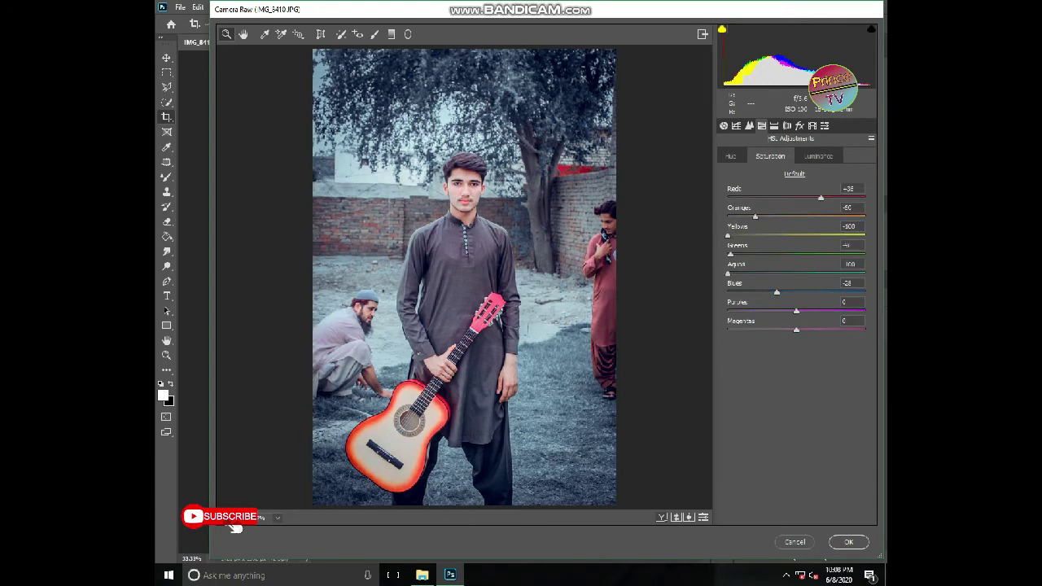
drag(821, 198, 806, 198)
click(730, 156)
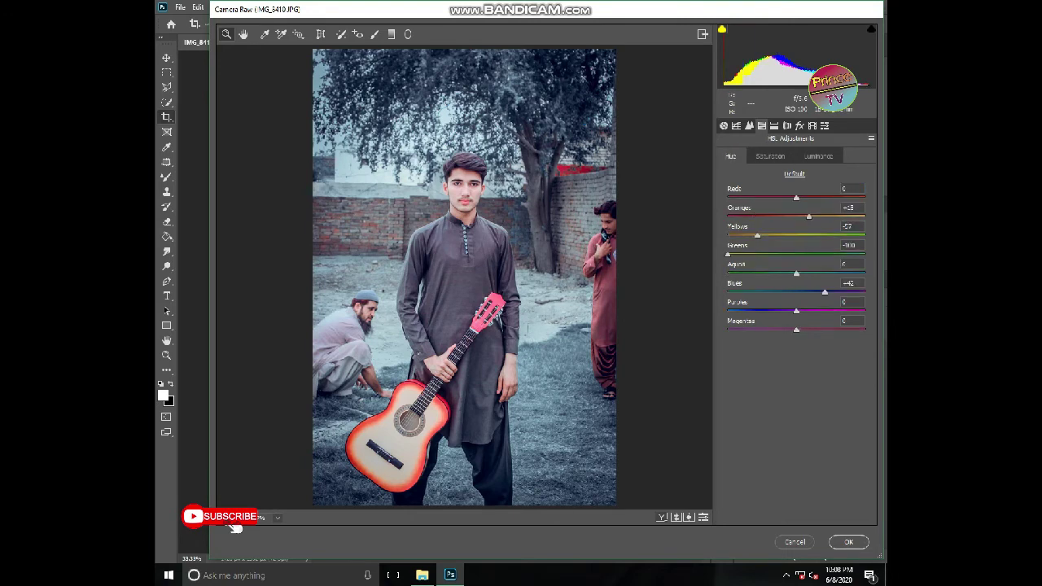
click(818, 156)
click(813, 217)
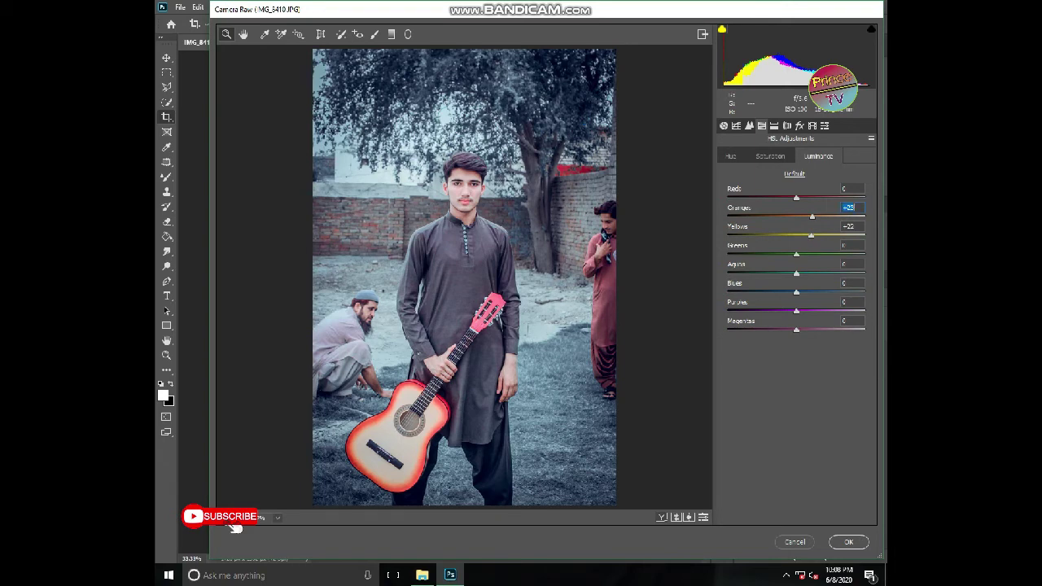
click(749, 126)
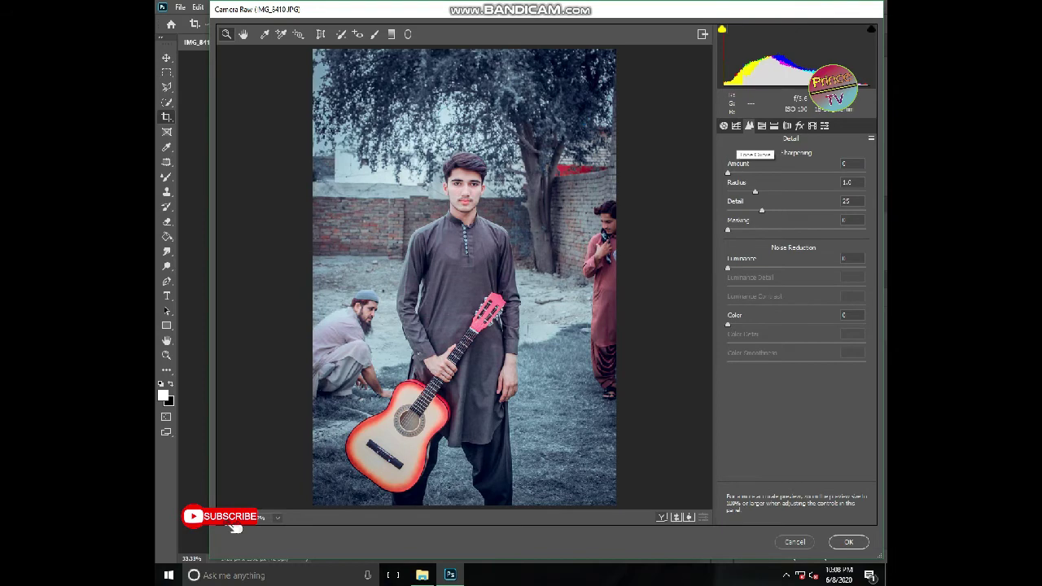
click(736, 125)
click(724, 125)
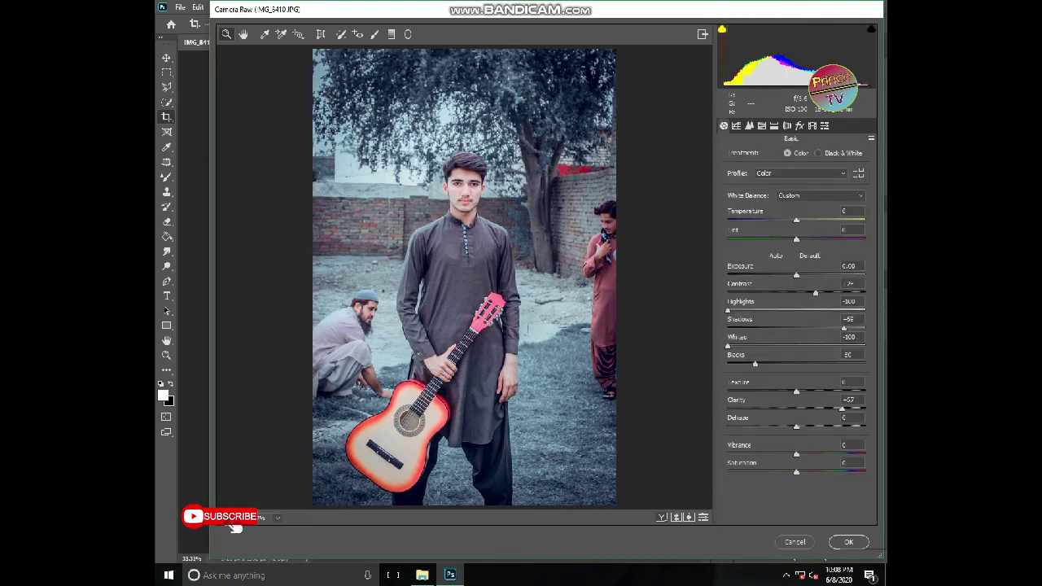
click(849, 543)
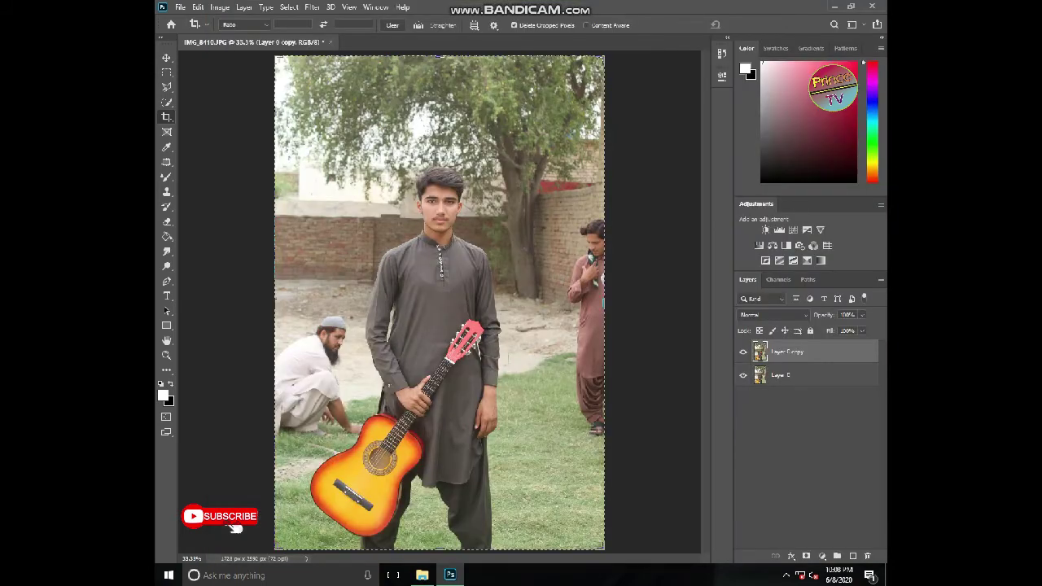
Smooth the skin of the forehead and the cheek on the image's left side using the Mixer Brush Tool with a much smaller brush.
key(v)
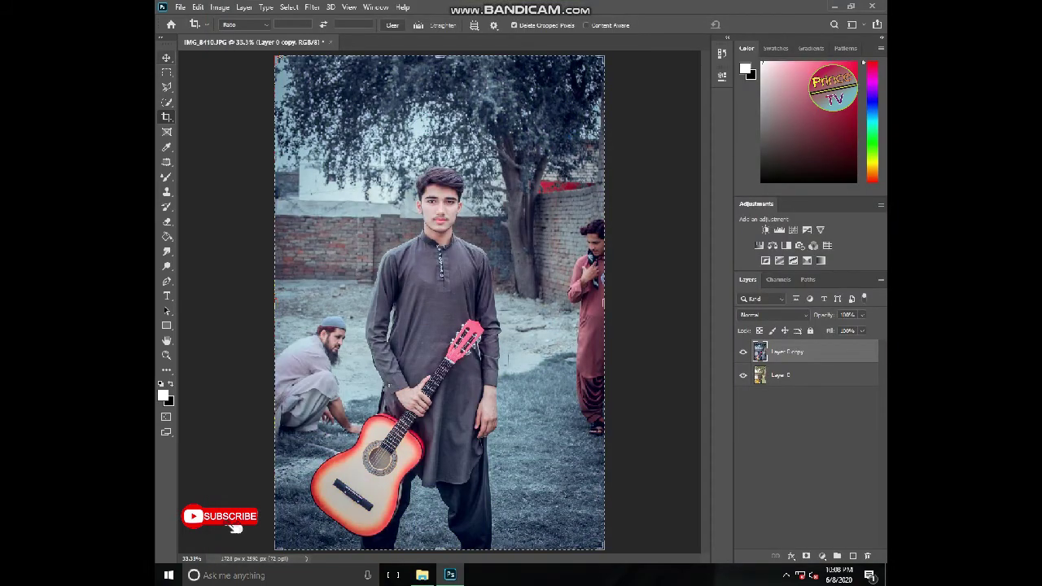
scroll(426, 195, up, 5)
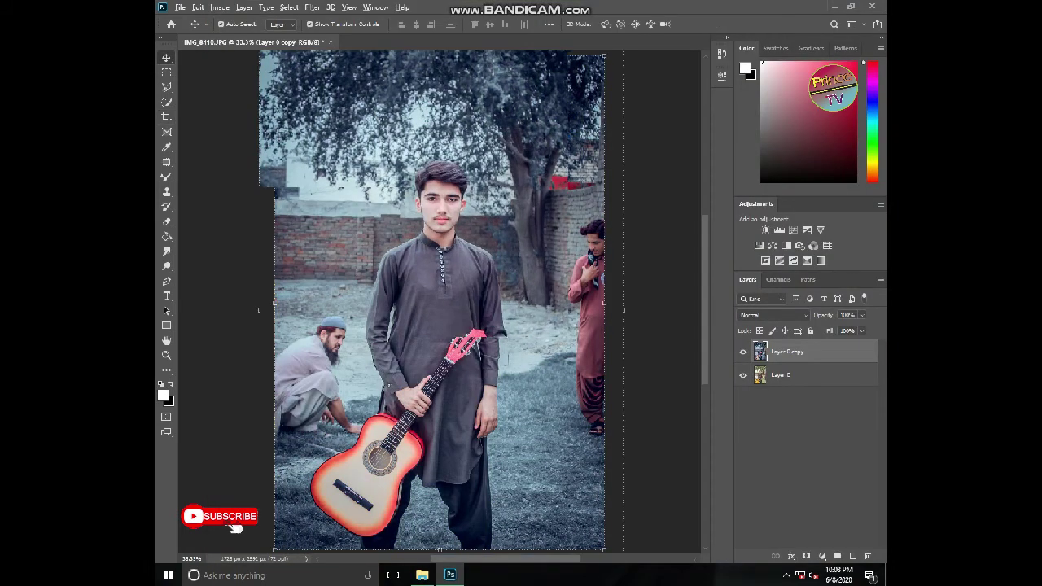
scroll(443, 169, up, 4)
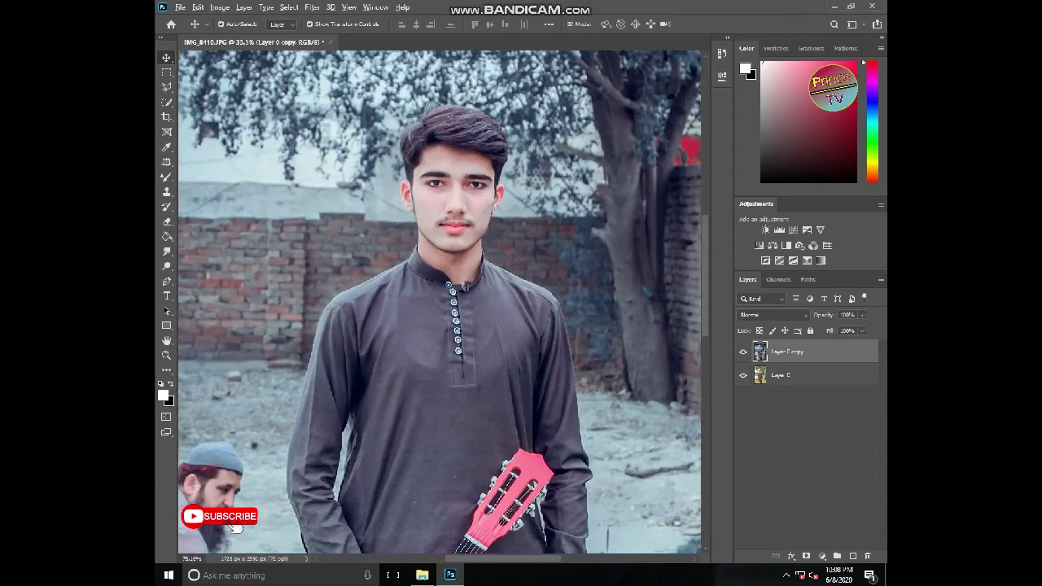
scroll(456, 204, up, 3)
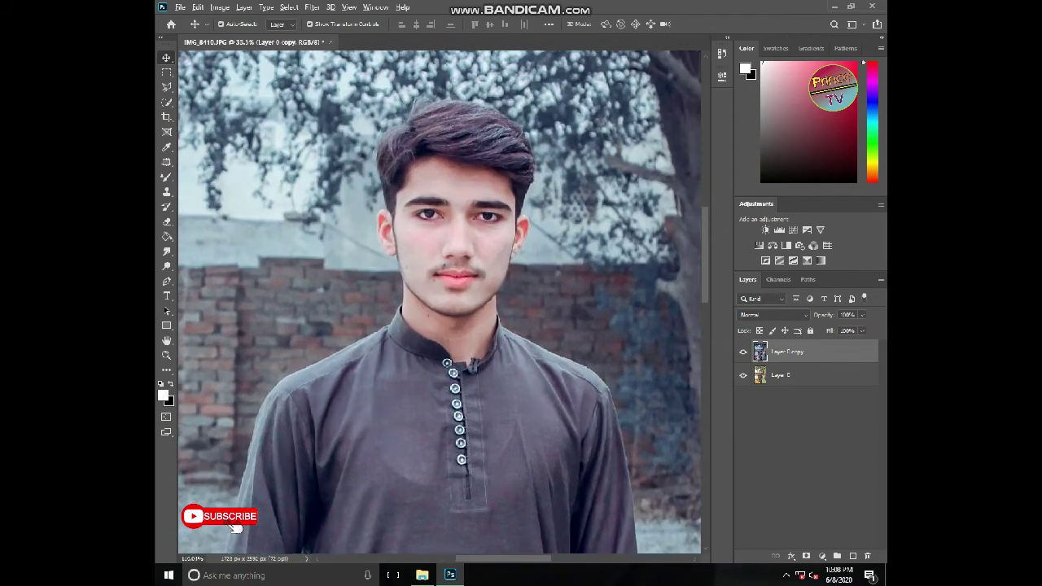
scroll(431, 232, up, 1)
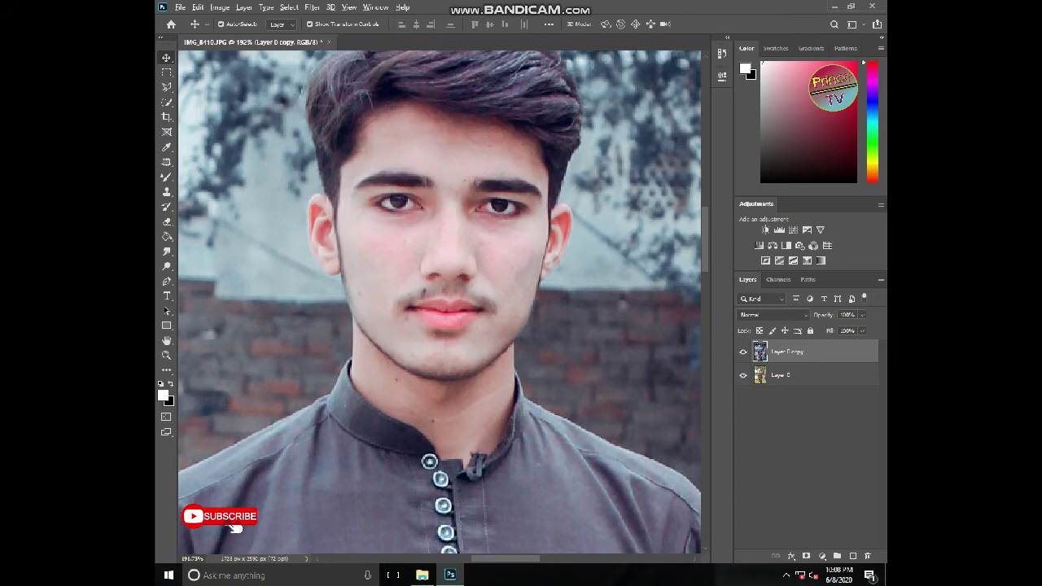
scroll(431, 232, up, 1)
drag(431, 232, 450, 285)
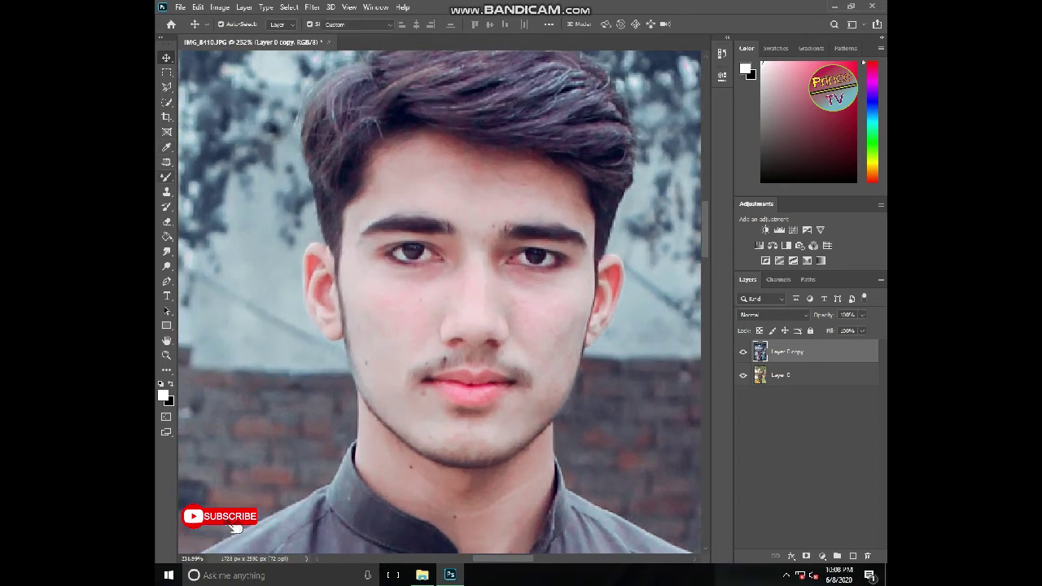
right_click(167, 177)
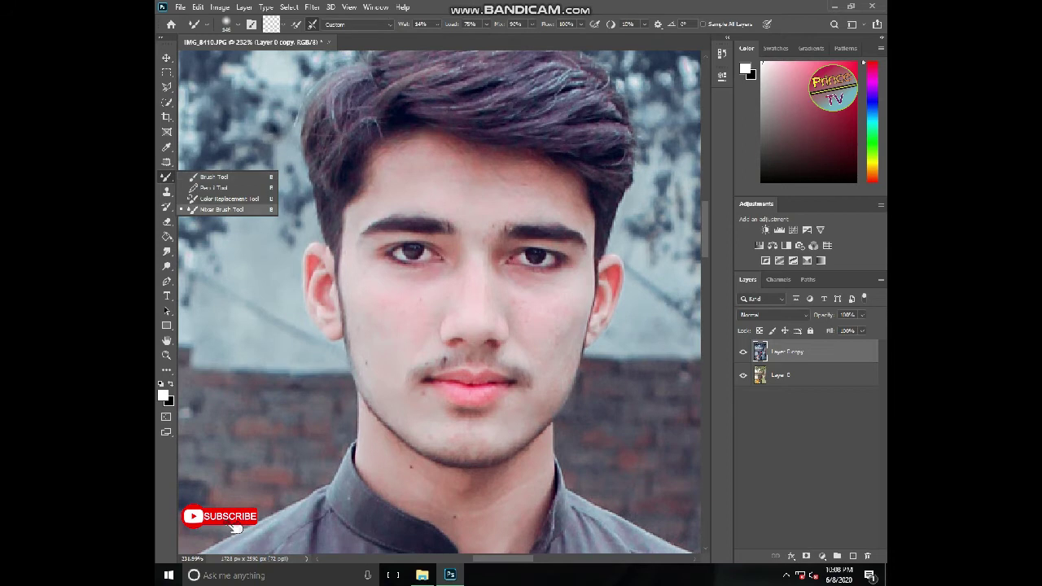
click(220, 210)
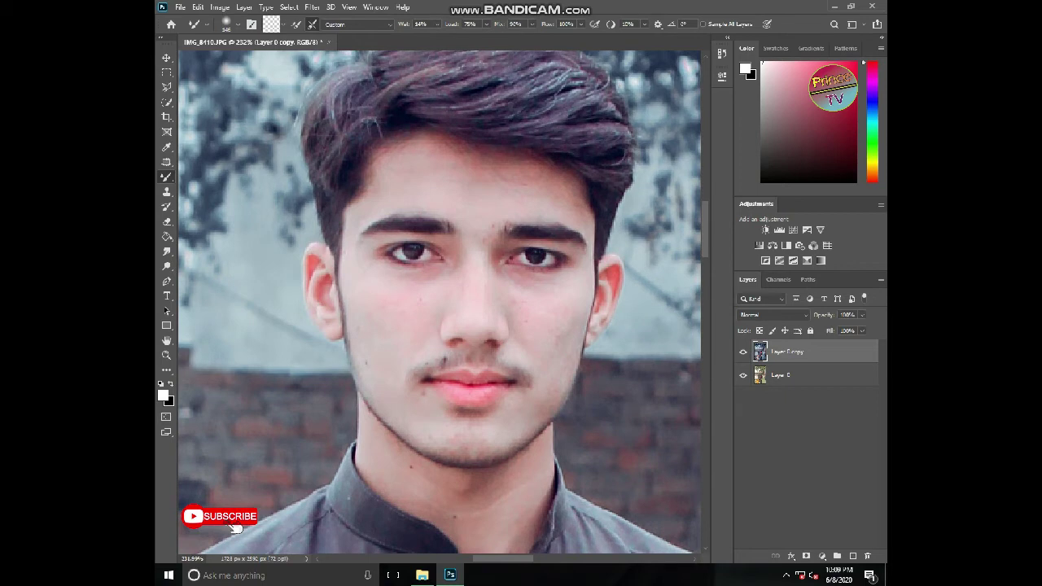
key(bracketleft)
key(bracketleft)
key(bracketleft)
key(bracketleft)
key(bracketleft)
key(bracketleft)
key(bracketleft)
key(bracketleft)
key(bracketleft)
key(bracketleft)
key(bracketleft)
key(bracketright)
mouse_move(397, 313)
mouse_down()
mouse_move(377, 317)
mouse_move(375, 307)
mouse_move(426, 302)
mouse_move(402, 298)
mouse_move(379, 361)
mouse_move(368, 315)
mouse_move(418, 310)
mouse_move(408, 298)
mouse_move(462, 286)
mouse_up()
key([)
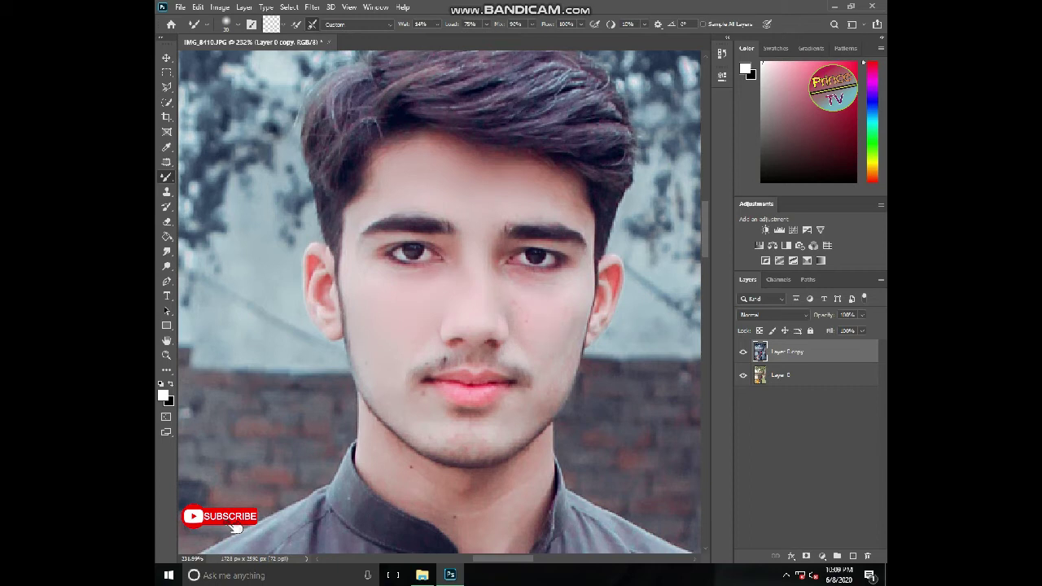
Blend the skin on the opposite cheek and around the mouth and chin with the Mixer Brush, adjusting the brush size.
mouse_move(513, 305)
mouse_down()
mouse_move(538, 343)
mouse_move(568, 295)
mouse_move(577, 297)
mouse_up()
key(bracketleft)
scroll(477, 303, up, 1)
key(alt+space)
key(Escape)
scroll(456, 547, down, 3)
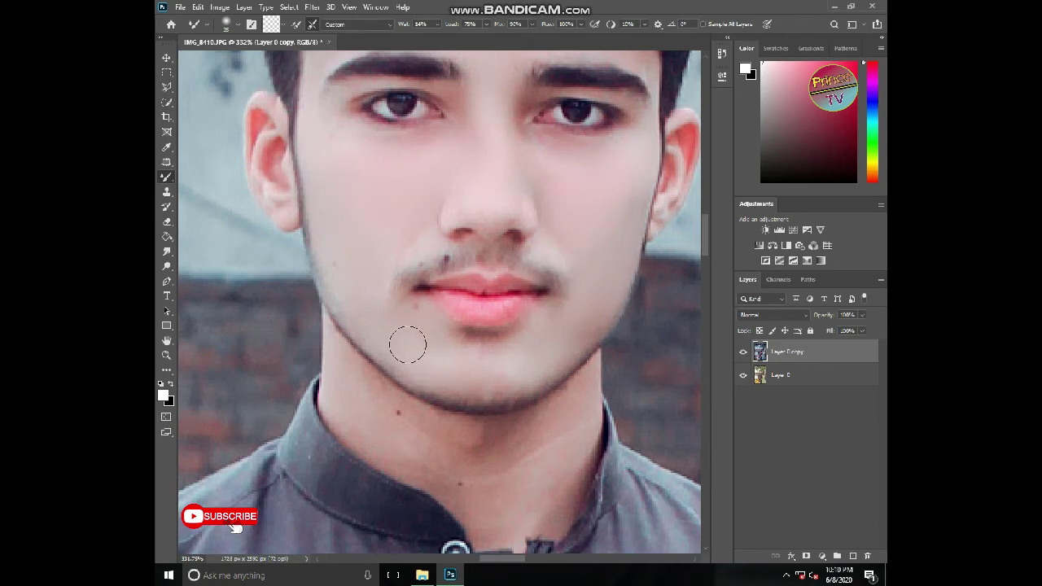
key(bracketleft)
key(bracketleft)
key(bracketright)
key(bracketright)
Smooth the neck skin and blend away its moles with the Mixer Brush, varying the brush size.
scroll(378, 410, down, 2)
key(bracketright)
key(bracketright)
mouse_move(407, 419)
mouse_down()
mouse_move(376, 392)
mouse_move(393, 402)
mouse_move(365, 362)
mouse_move(395, 395)
mouse_move(363, 350)
mouse_move(411, 400)
mouse_move(367, 395)
mouse_move(411, 428)
mouse_move(404, 432)
mouse_move(436, 445)
mouse_move(428, 406)
mouse_move(400, 389)
mouse_move(468, 412)
mouse_up()
key(bracketleft)
key(bracketleft)
scroll(443, 429, down, 2)
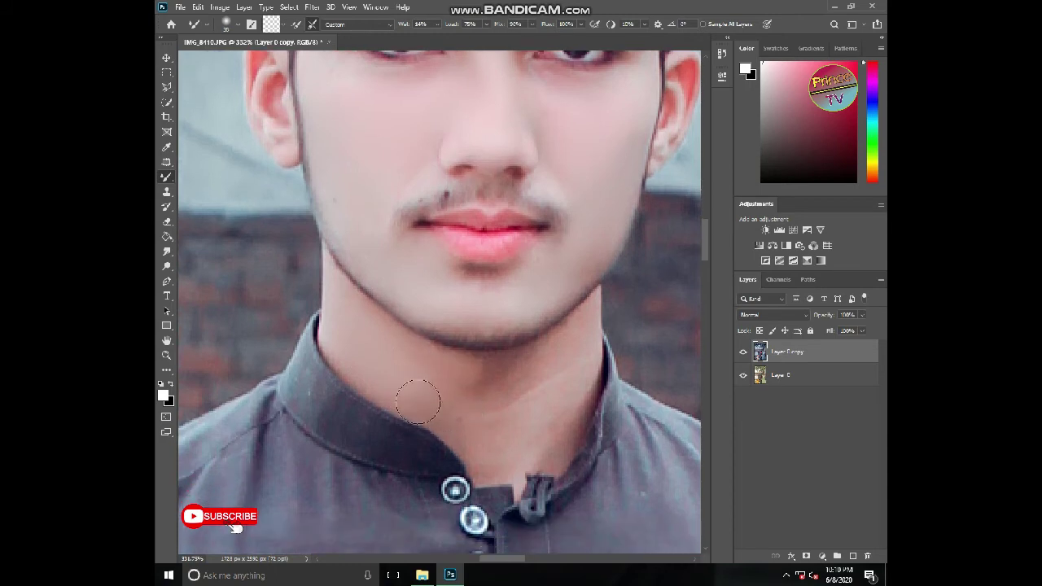
key(bracketright)
mouse_move(526, 398)
mouse_down()
mouse_move(570, 383)
mouse_move(546, 387)
mouse_move(561, 375)
mouse_move(541, 389)
mouse_move(536, 367)
mouse_move(560, 348)
mouse_move(561, 362)
mouse_move(570, 346)
mouse_move(578, 374)
mouse_move(563, 444)
mouse_up()
key(bracketleft)
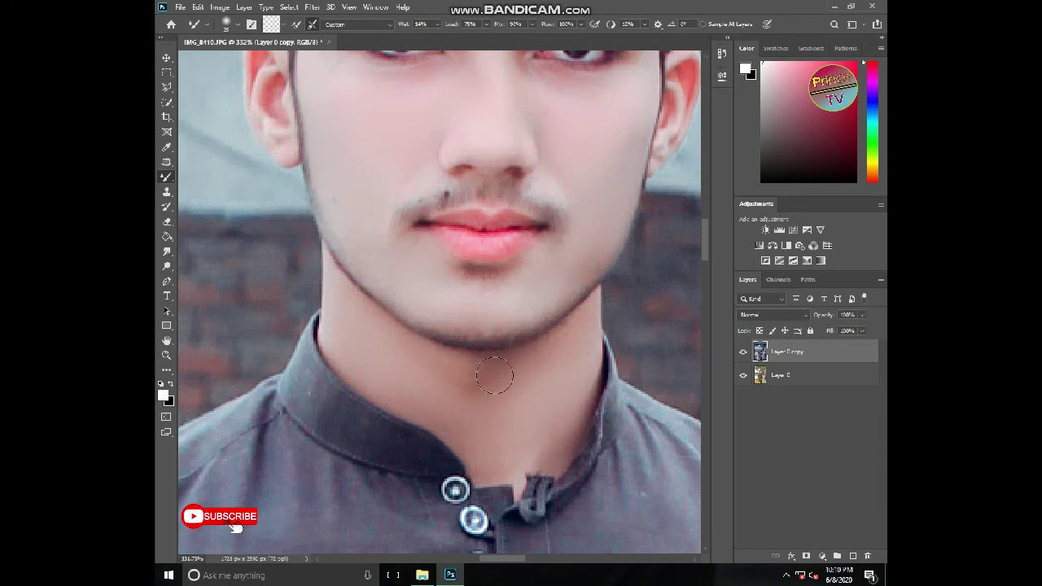
Smooth the back of the hand gripping the guitar neck with the Mixer Brush.
scroll(418, 364, up, 5)
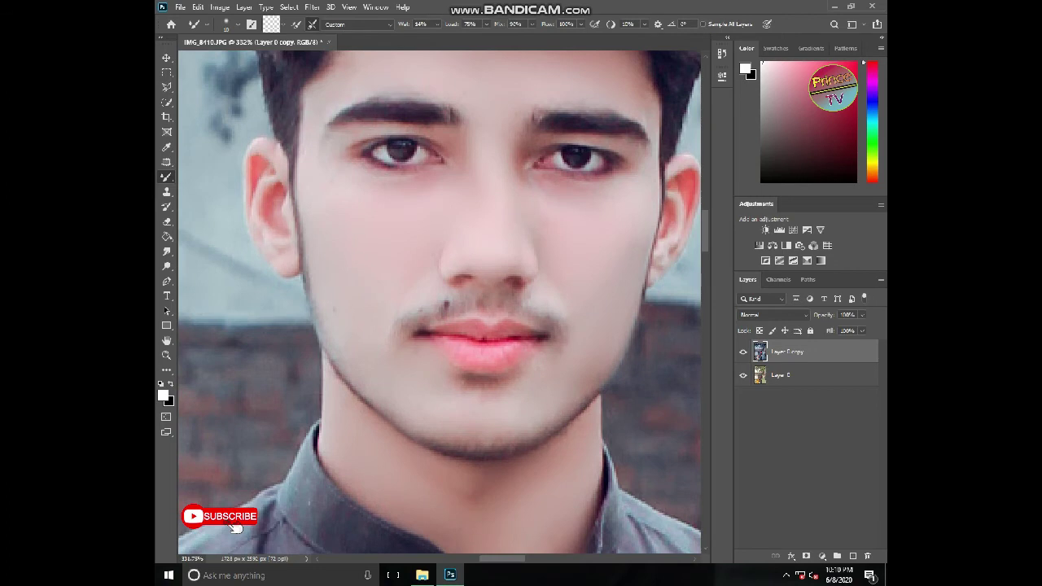
drag(456, 277, 367, 316)
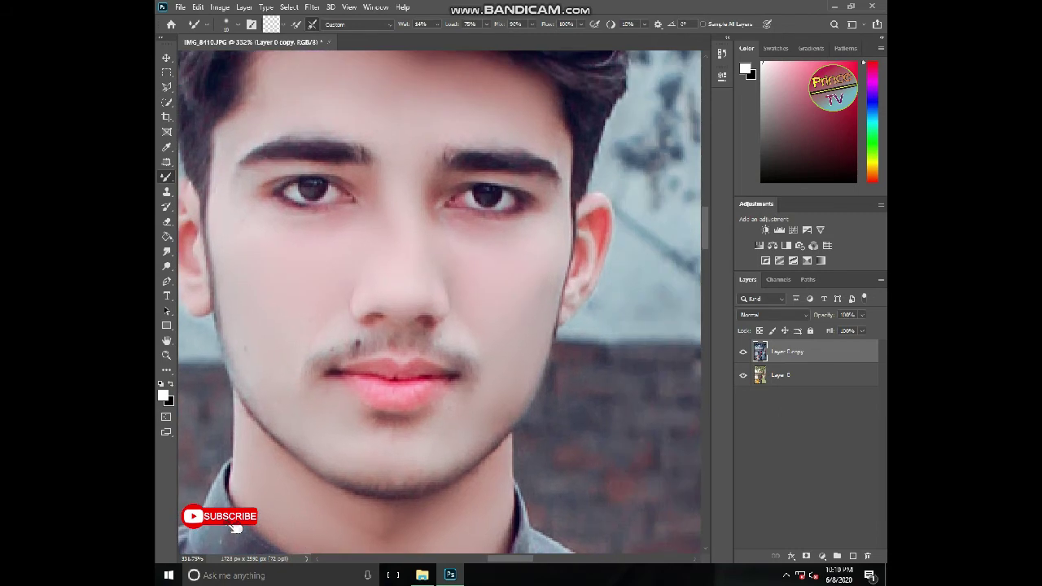
scroll(440, 301, up, 2)
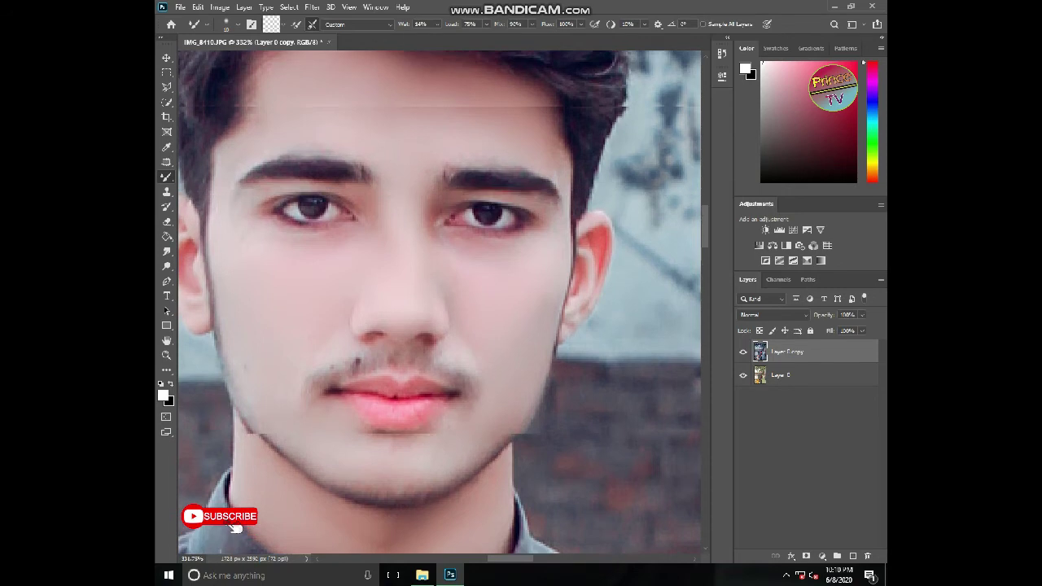
scroll(440, 302, down, 2)
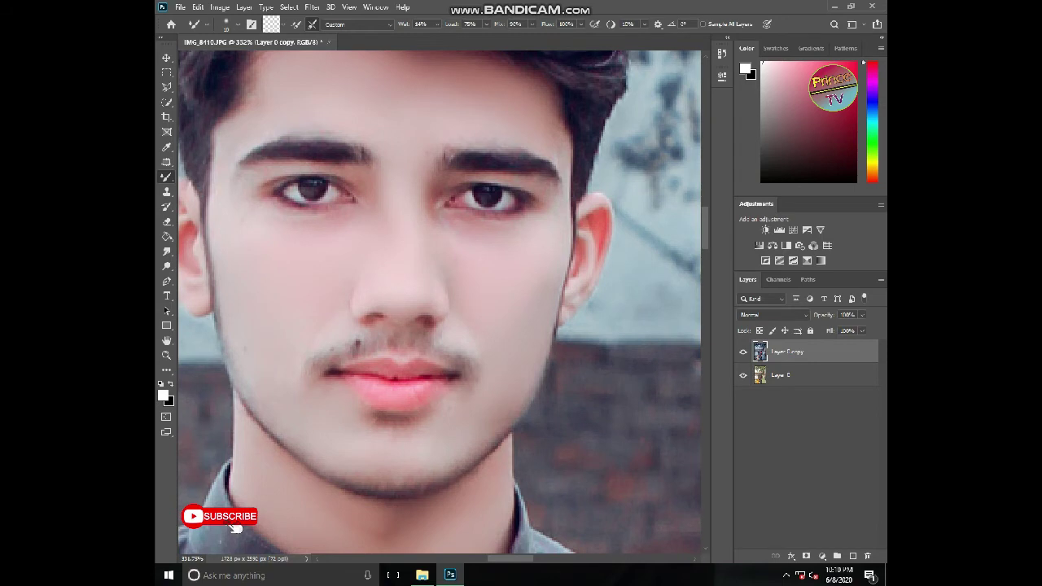
scroll(366, 285, down, 5)
drag(366, 472, 406, 171)
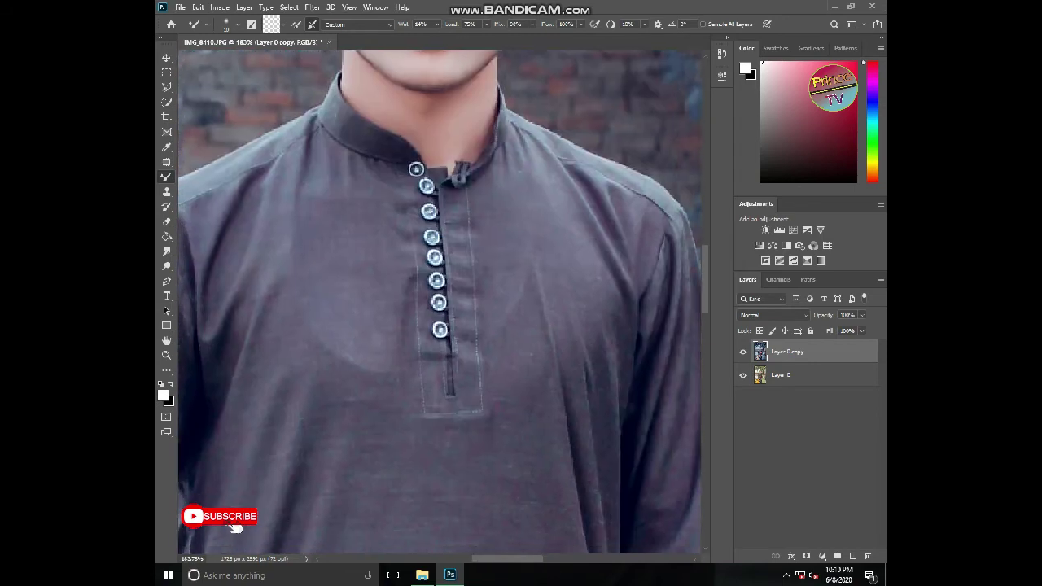
drag(383, 407, 428, 178)
drag(371, 489, 455, 252)
drag(379, 511, 452, 263)
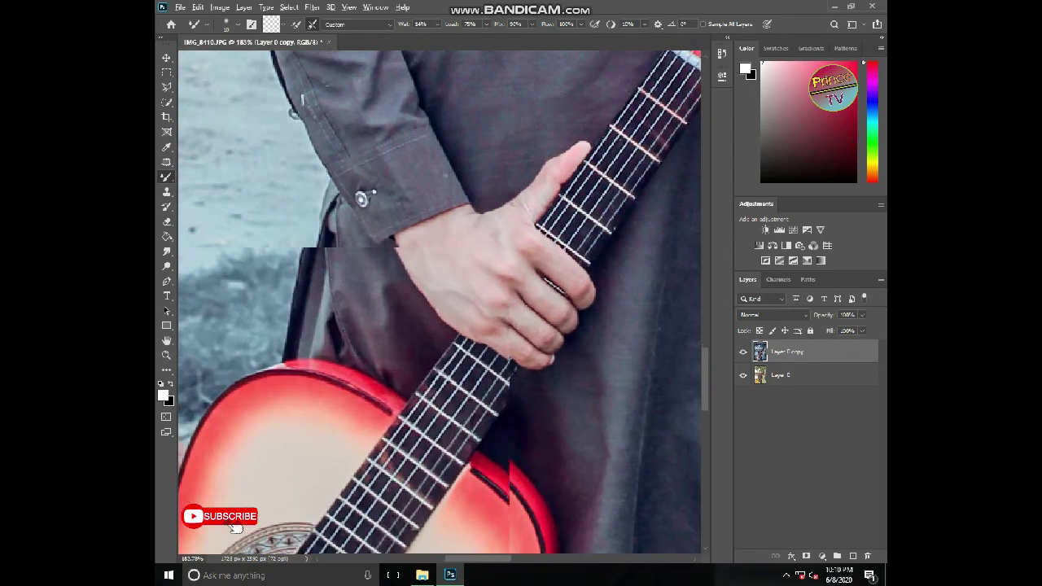
scroll(452, 263, up, 5)
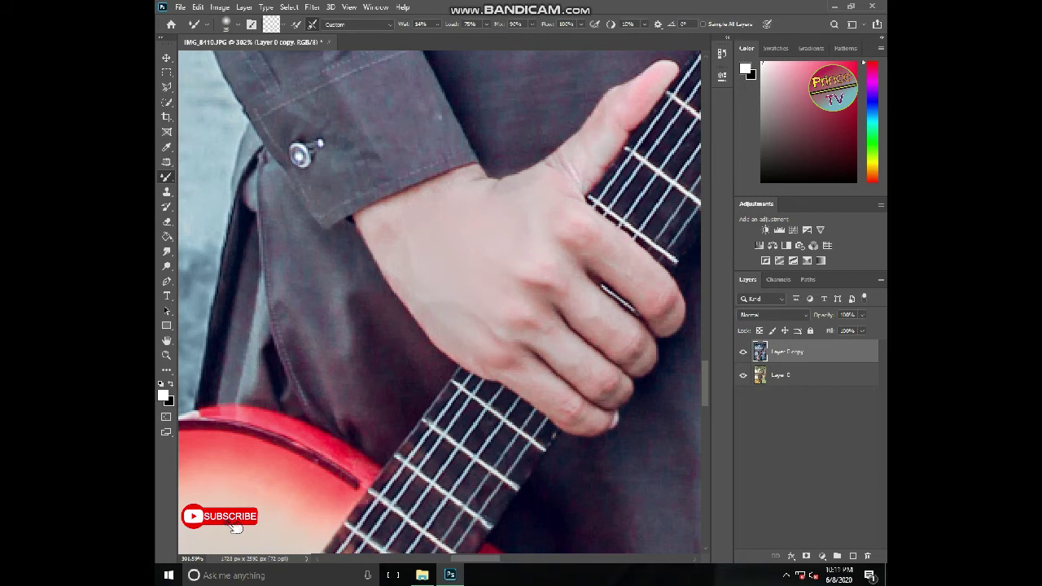
Smooth the wrist, back, thumb and fingers of the hanging hand with the Mixer Brush, using a slightly larger brush.
drag(569, 285, 183, 105)
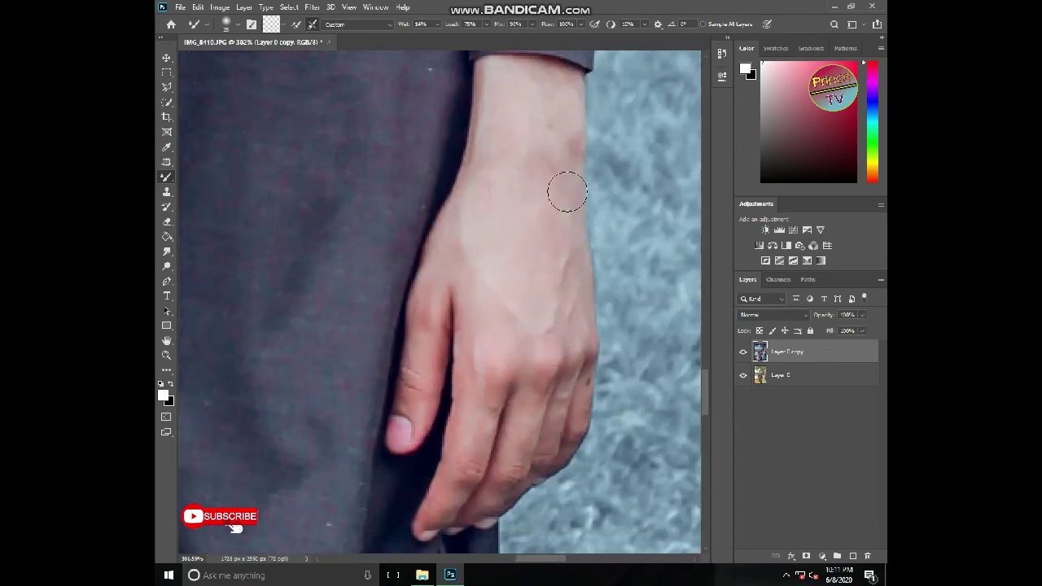
key(bracketright)
key(bracketright)
mouse_move(493, 245)
mouse_down()
mouse_move(551, 300)
mouse_move(553, 318)
mouse_move(529, 291)
mouse_up()
click(166, 281)
click(166, 177)
drag(451, 277, 426, 369)
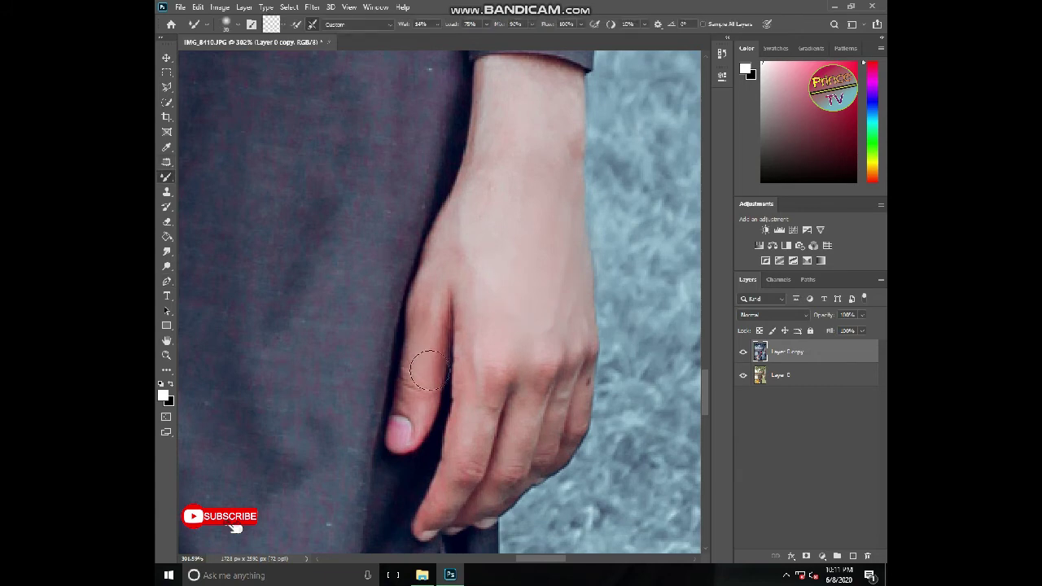
drag(553, 352, 532, 420)
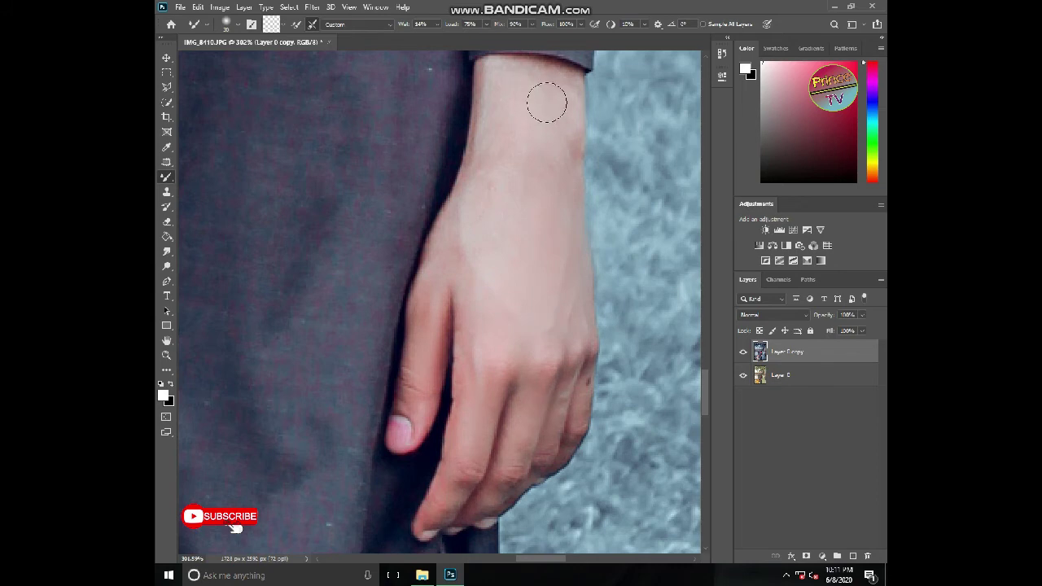
Cover the lower legs and feet of the bystander in red with nearby grass using the Clone Stamp Tool.
scroll(501, 176, down, 3)
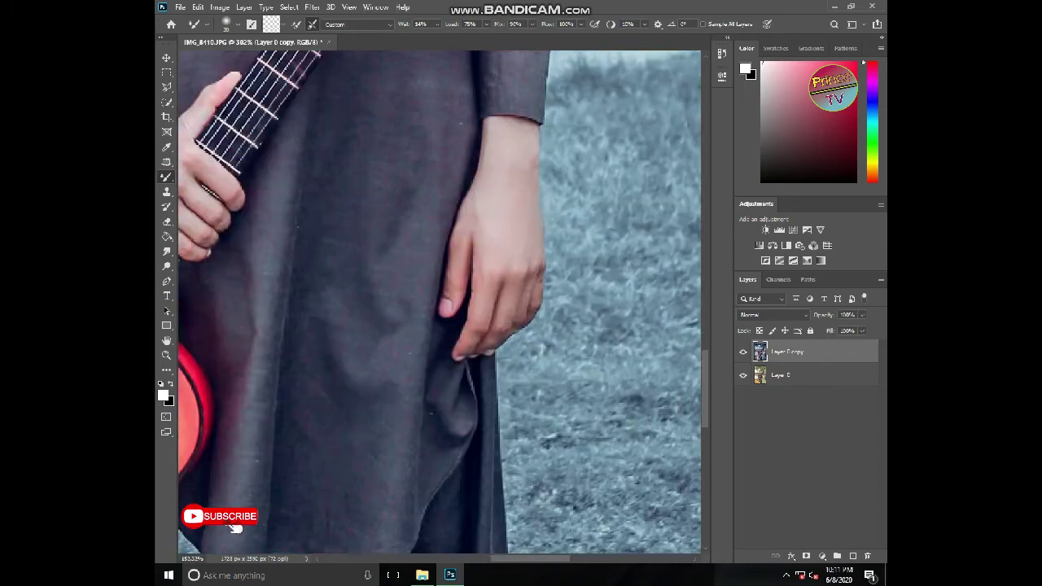
scroll(407, 226, down, 6)
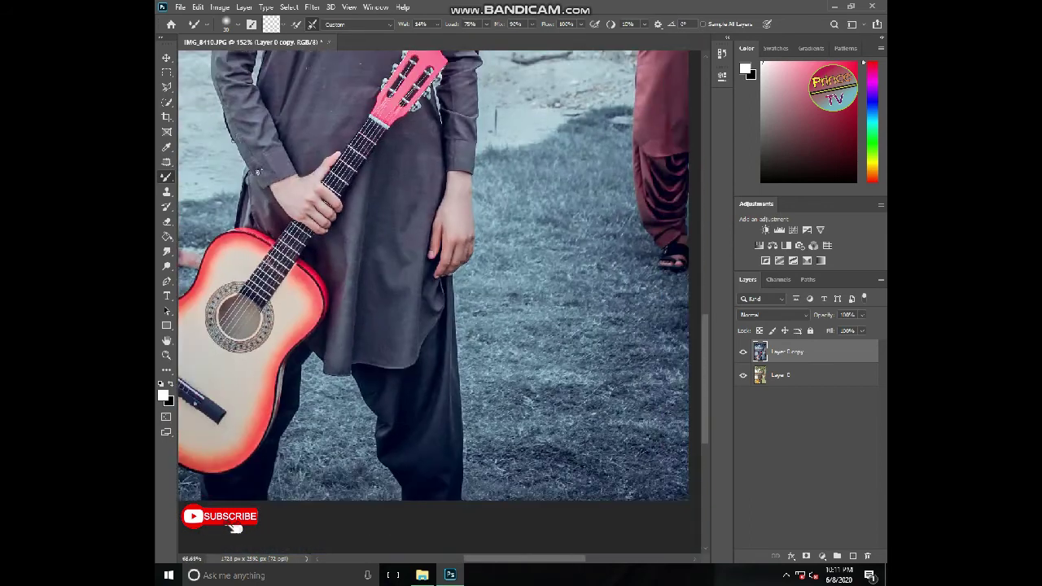
scroll(440, 302, down, 6)
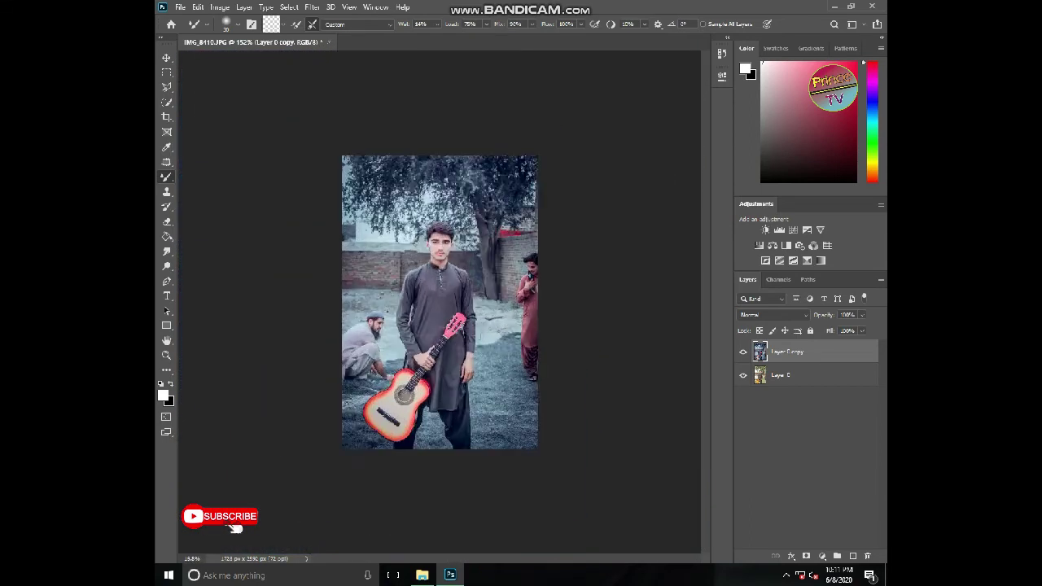
scroll(440, 302, up, 3)
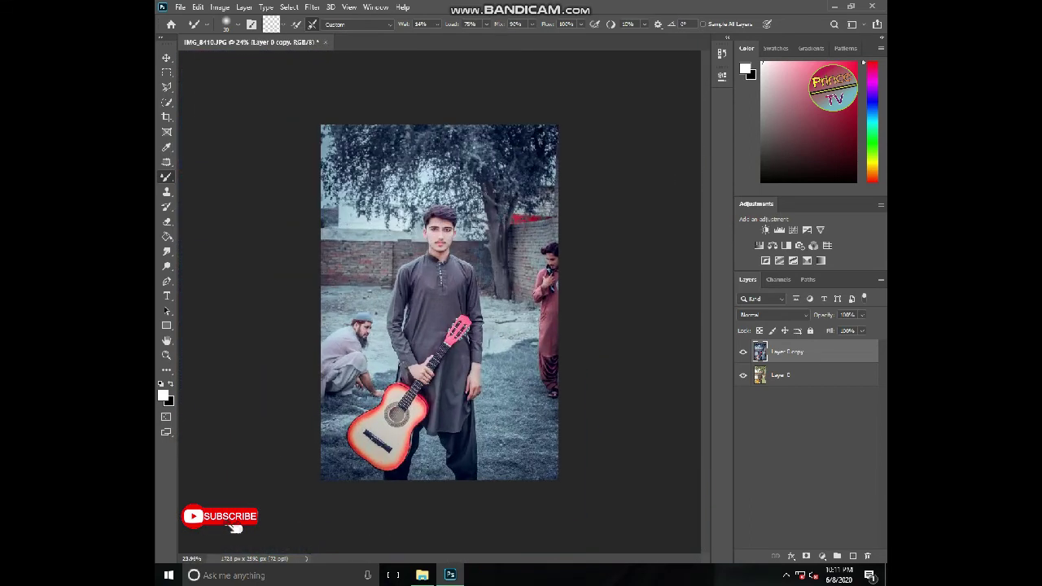
scroll(440, 302, up, 1)
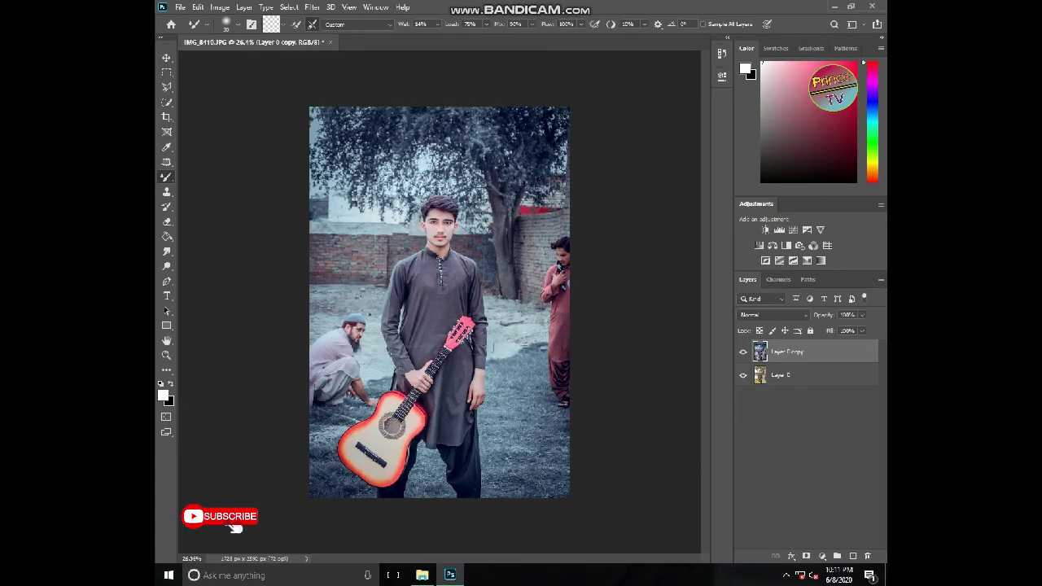
scroll(439, 302, up, 3)
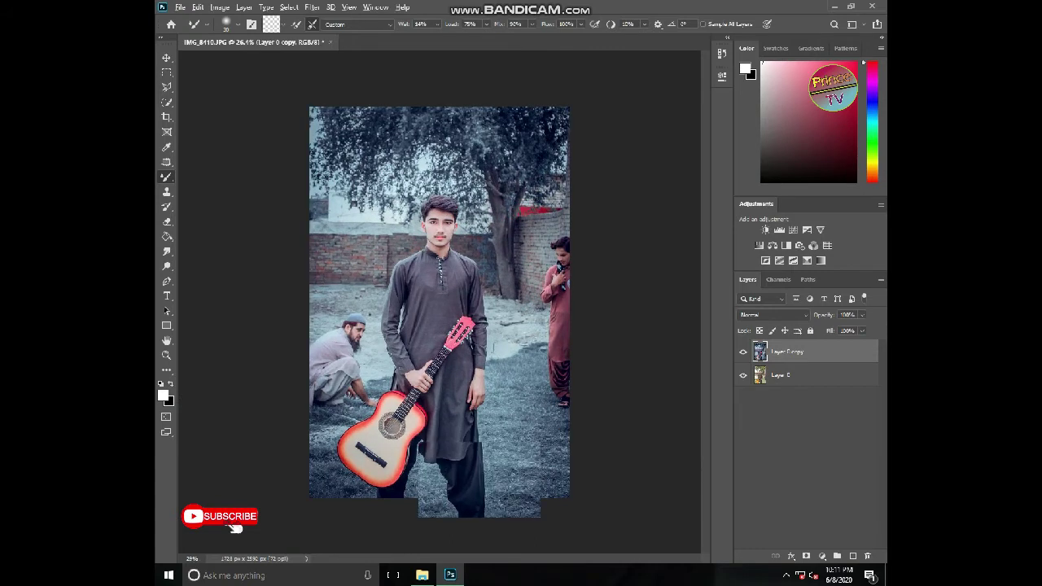
scroll(439, 302, up, 3)
scroll(440, 302, up, 3)
drag(440, 302, 434, 312)
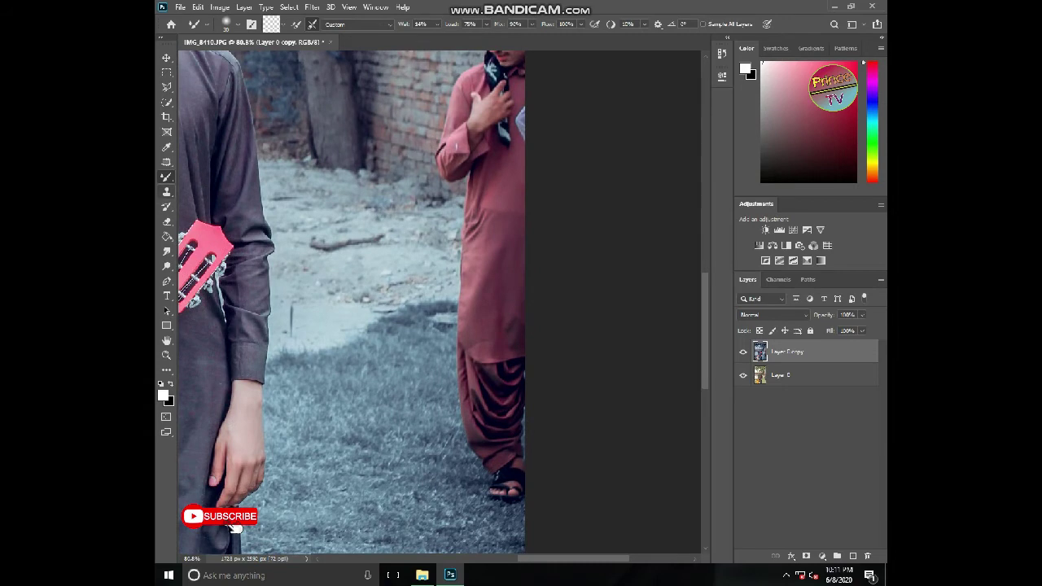
click(166, 192)
right_click(166, 191)
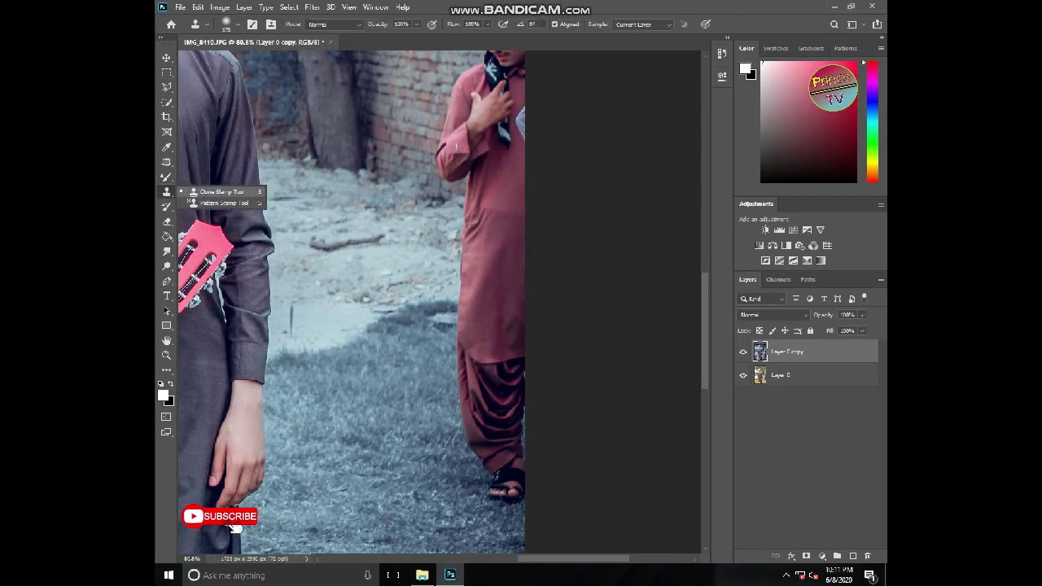
click(221, 193)
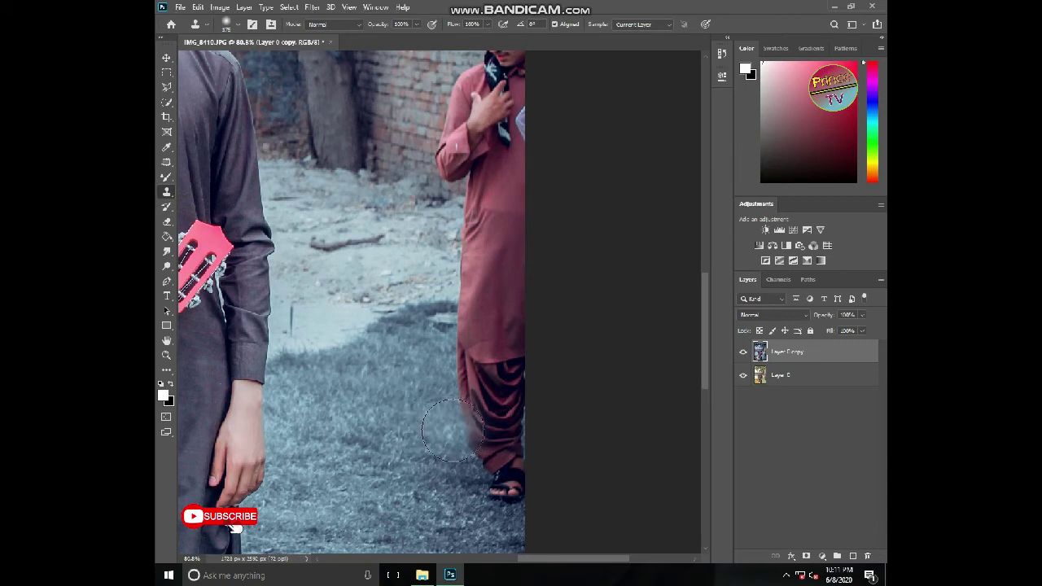
mouse_move(421, 497)
mouse_down()
mouse_move(503, 491)
mouse_move(499, 446)
mouse_move(469, 399)
mouse_move(506, 396)
mouse_move(493, 391)
mouse_up()
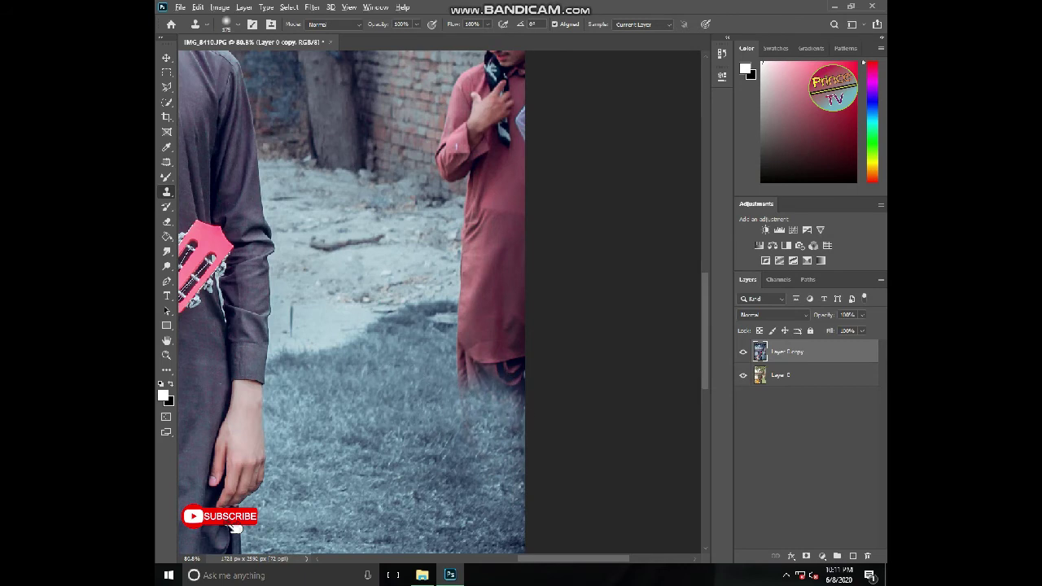
Clone grass, pale ground and the base of the wall over the red bystander's long shirt, undoing a misplaced stroke.
mouse_move(419, 395)
mouse_down()
mouse_move(461, 404)
mouse_move(504, 385)
mouse_move(475, 380)
mouse_move(511, 376)
mouse_move(502, 353)
mouse_move(456, 384)
mouse_move(456, 358)
mouse_move(496, 350)
mouse_move(471, 393)
mouse_move(462, 347)
mouse_move(496, 342)
mouse_up()
mouse_move(444, 273)
mouse_down()
mouse_move(489, 281)
mouse_move(491, 211)
mouse_move(459, 163)
mouse_move(481, 158)
mouse_move(499, 172)
mouse_up()
key(ctrl+z)
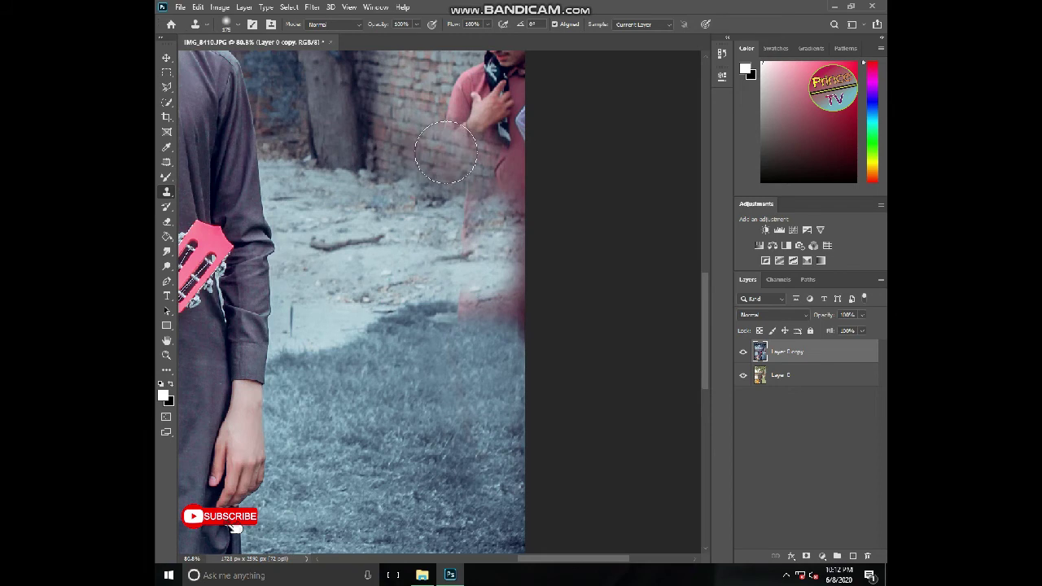
mouse_move(478, 162)
mouse_down()
mouse_move(507, 180)
mouse_move(460, 186)
mouse_move(443, 222)
mouse_move(434, 211)
mouse_move(523, 227)
mouse_up()
click(524, 228)
mouse_move(456, 278)
mouse_down()
mouse_move(508, 280)
mouse_move(485, 269)
mouse_move(512, 301)
mouse_move(460, 285)
mouse_up()
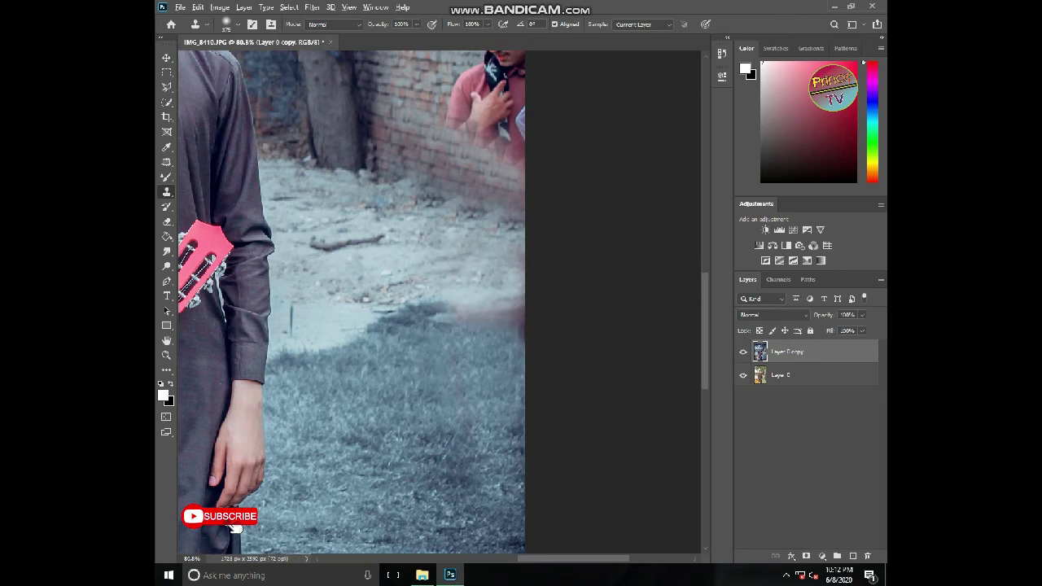
Clone brick wall over the red bystander's remaining chest, arm and hands.
scroll(420, 98, up, 5)
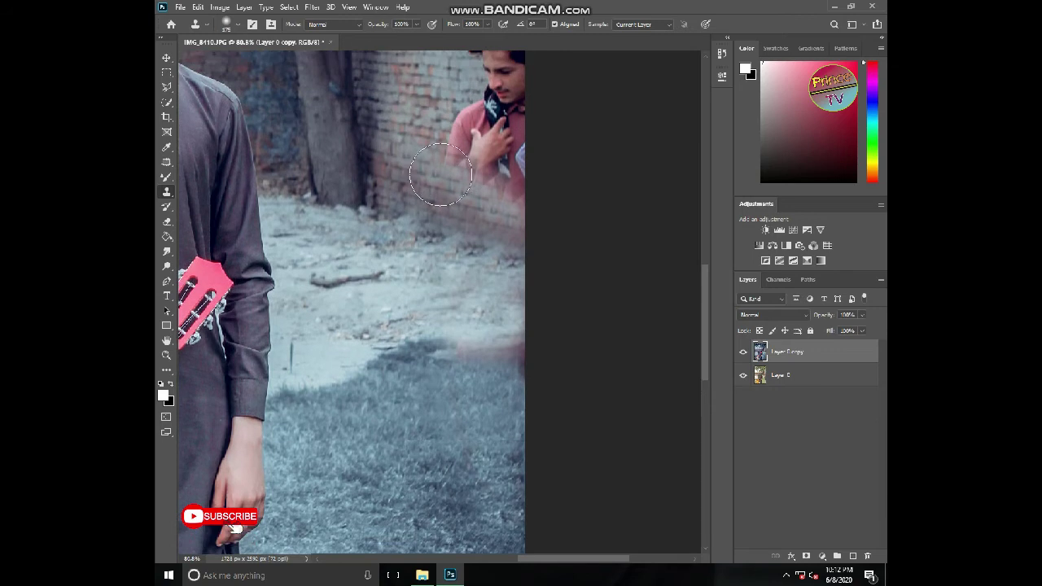
drag(454, 188, 467, 206)
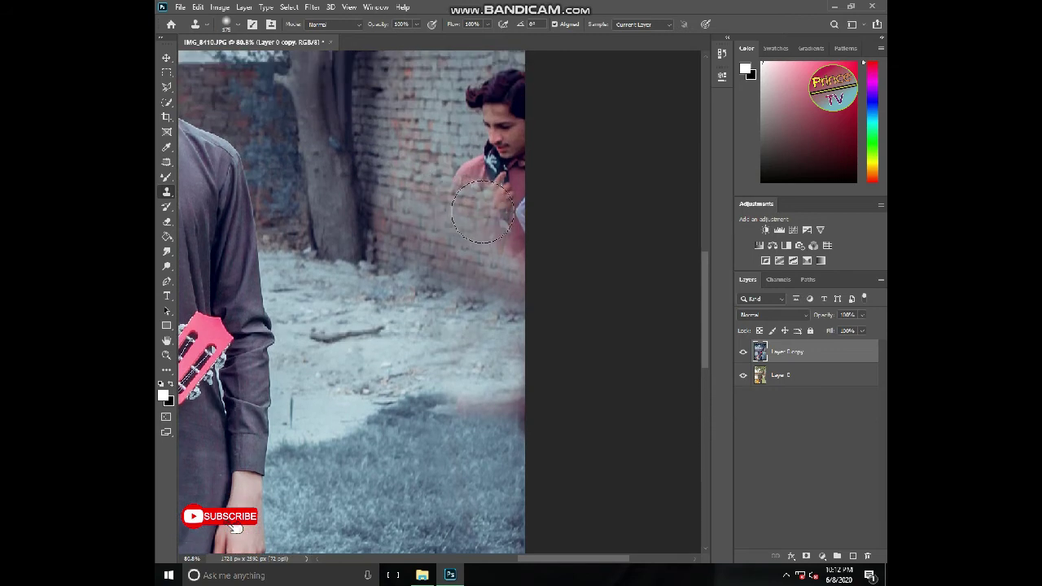
mouse_move(488, 196)
mouse_down()
mouse_move(515, 251)
mouse_move(513, 206)
mouse_up()
click(513, 206)
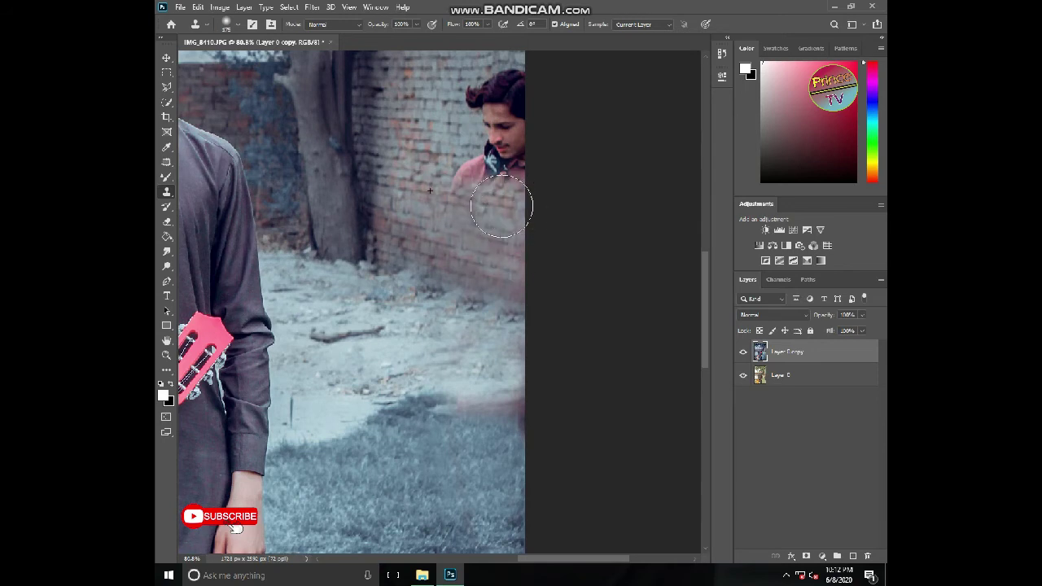
Sample clean brick wall and clone it over the red bystander's head, neck and shoulders.
mouse_move(412, 176)
mouse_down()
mouse_move(498, 175)
mouse_move(493, 147)
mouse_move(518, 141)
mouse_move(508, 112)
mouse_move(526, 84)
mouse_up()
alt+click(406, 140)
click(519, 141)
alt+click(432, 112)
Clone clean ground and grass over the leftover red patch at the grass boundary near the photo's edge.
mouse_move(439, 259)
mouse_down()
mouse_move(502, 251)
mouse_move(512, 205)
mouse_up()
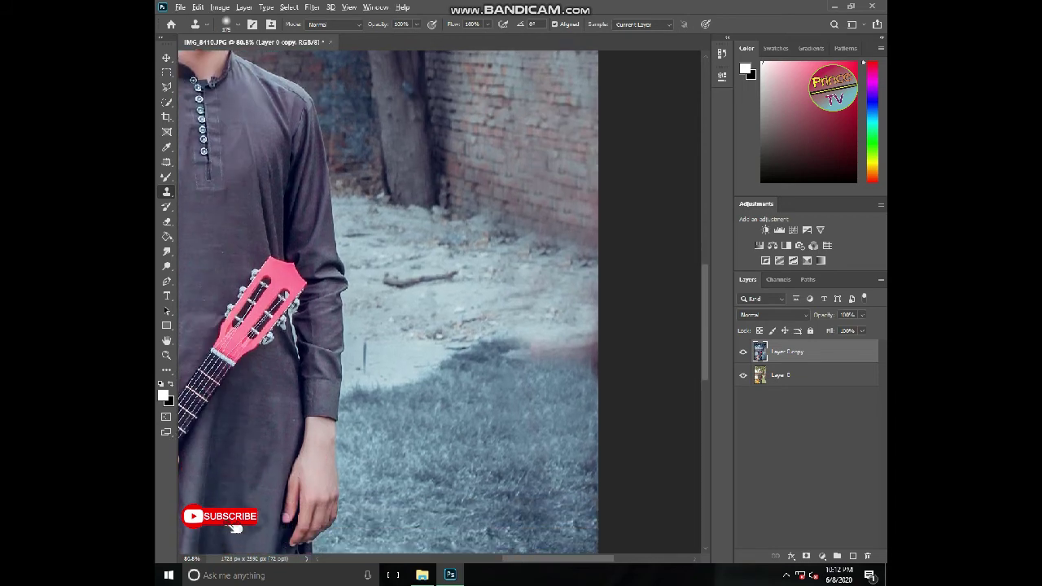
drag(587, 314, 588, 347)
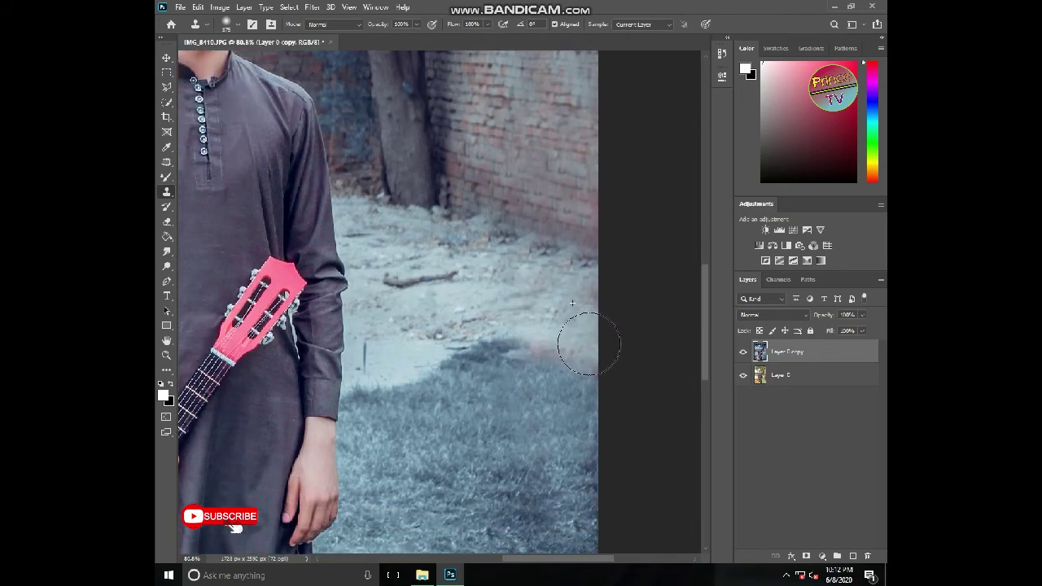
mouse_move(557, 395)
mouse_down()
mouse_move(570, 362)
mouse_move(541, 368)
mouse_move(522, 388)
mouse_up()
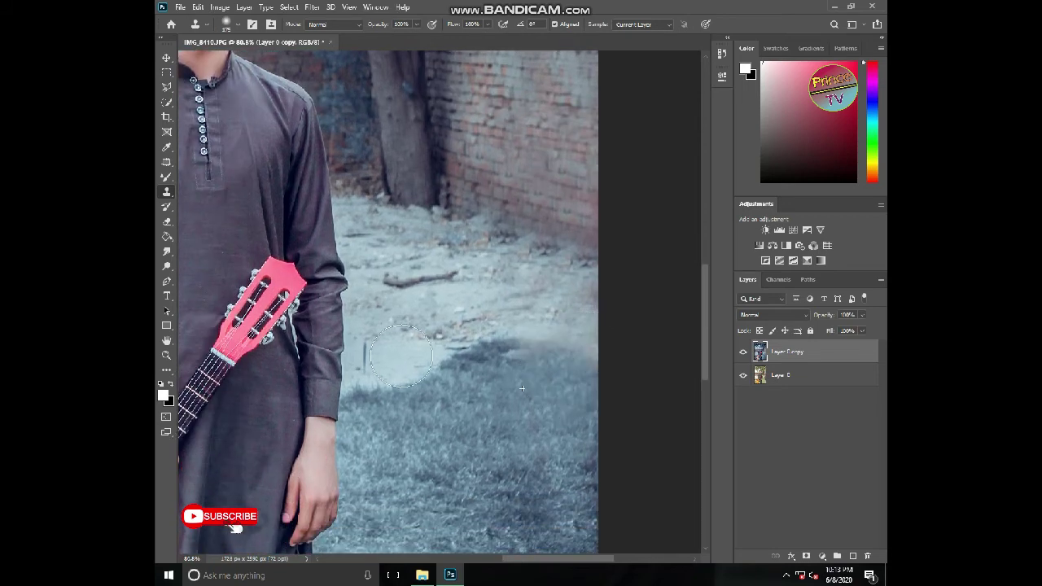
Cover the crouching man's cap, face and beard with surrounding ground using the Clone Stamp Tool.
scroll(431, 335, down, 11)
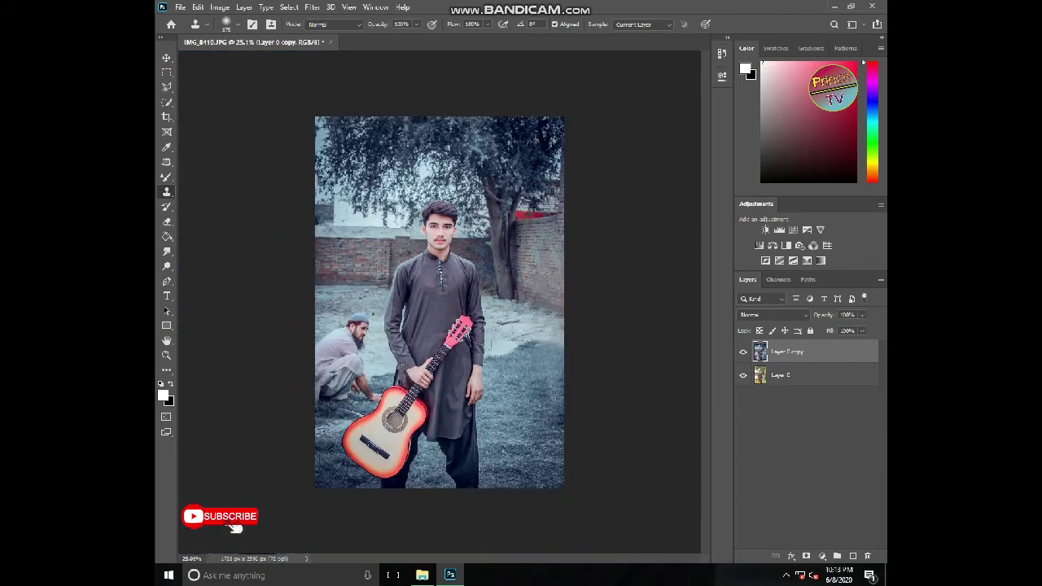
scroll(419, 293, up, 4)
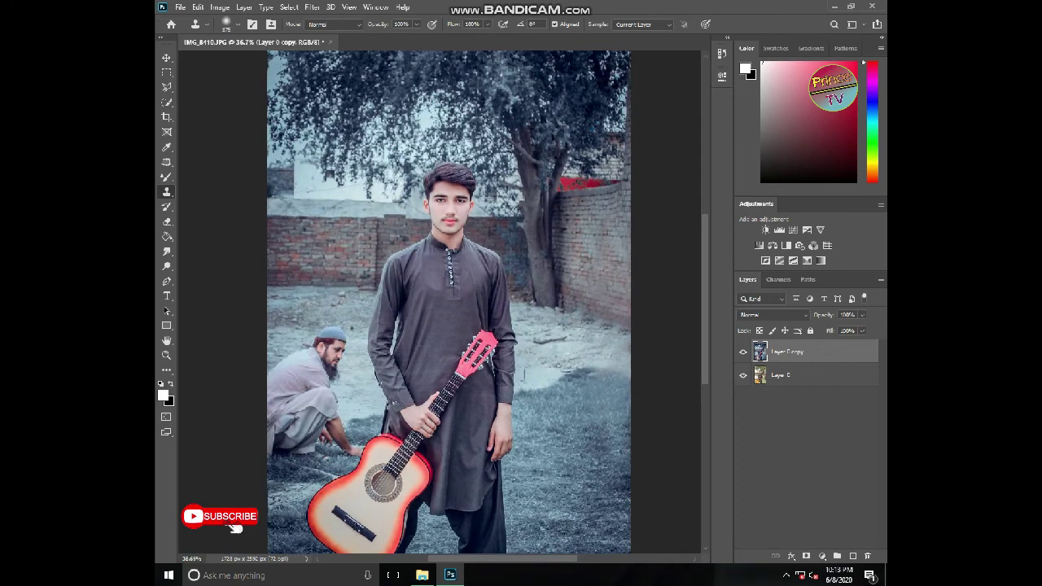
scroll(486, 375, up, 4)
scroll(486, 374, up, 4)
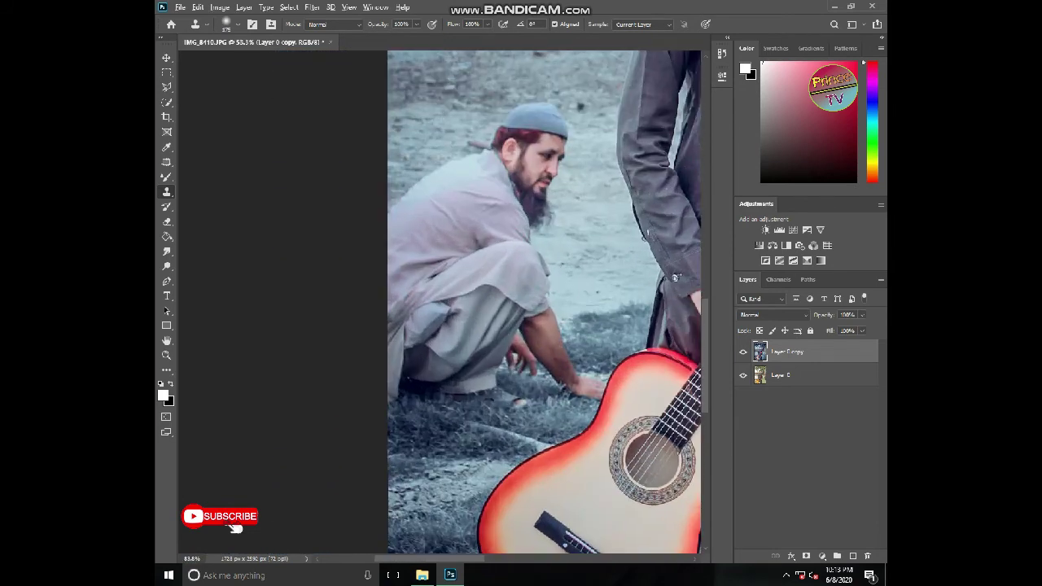
mouse_move(488, 220)
mouse_down()
mouse_move(499, 256)
mouse_move(495, 327)
mouse_up()
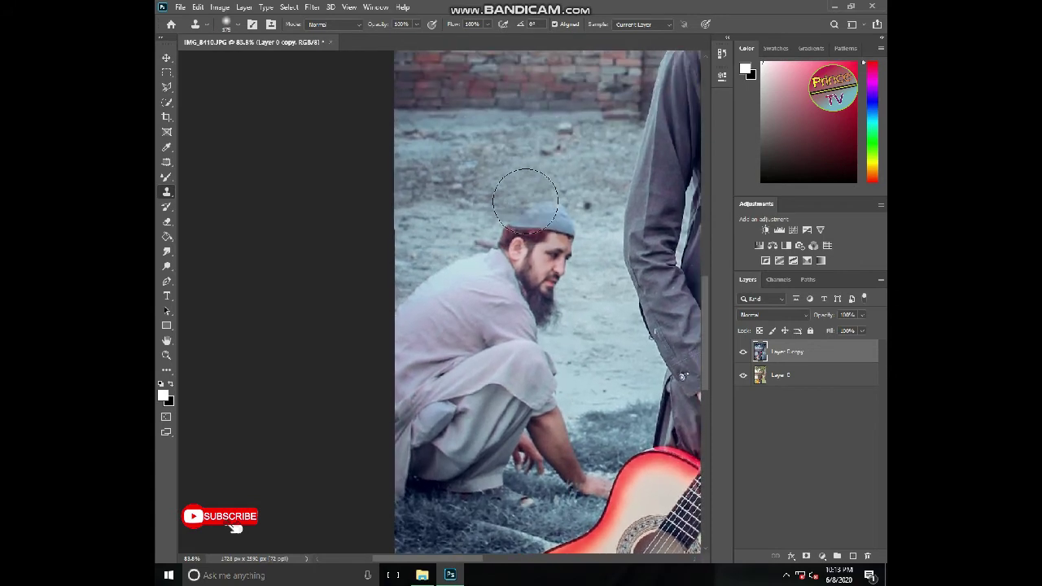
mouse_move(547, 215)
mouse_down()
mouse_move(545, 197)
mouse_move(565, 236)
mouse_move(556, 267)
mouse_move(544, 230)
mouse_move(490, 242)
mouse_move(543, 280)
mouse_move(555, 308)
mouse_move(538, 307)
mouse_up()
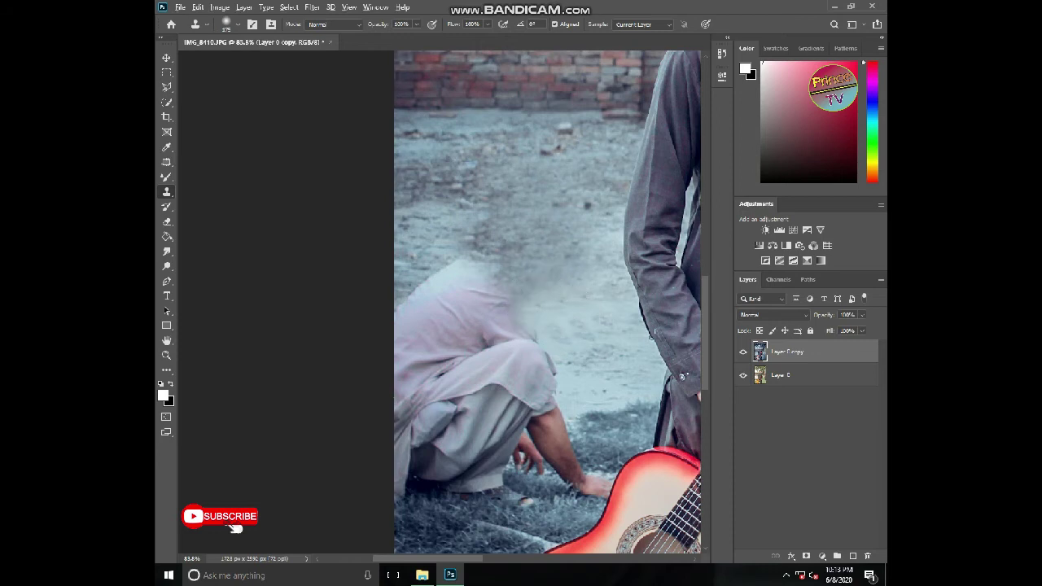
Clone sampled ground over the crouching man's shoulders and back, enlarging the brush for the wider area.
mouse_move(478, 228)
mouse_down()
mouse_move(475, 258)
mouse_move(429, 302)
mouse_up()
alt+click(480, 244)
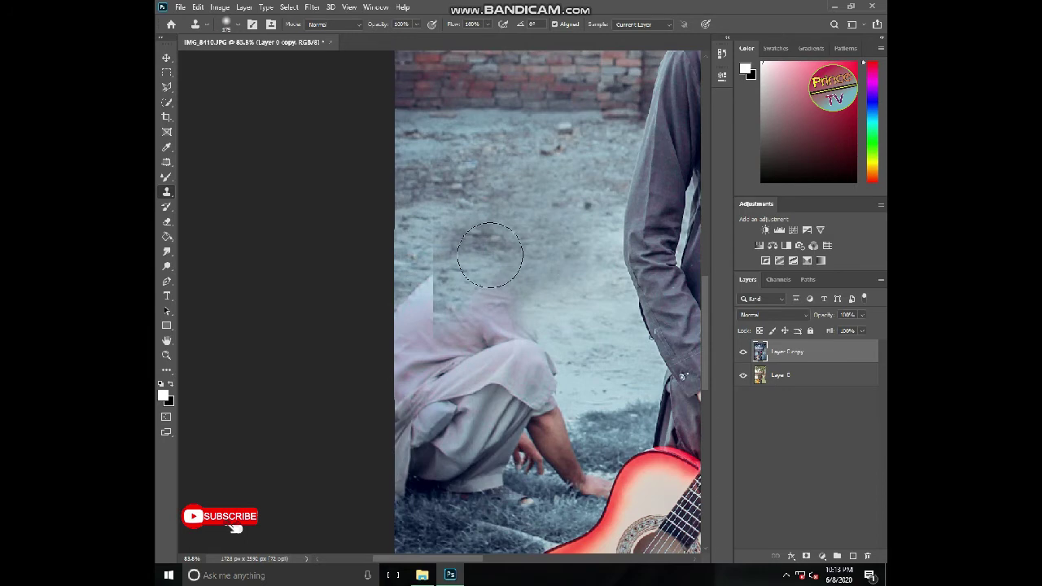
key(bracketright)
key(bracketright)
key(bracketright)
drag(489, 339, 491, 344)
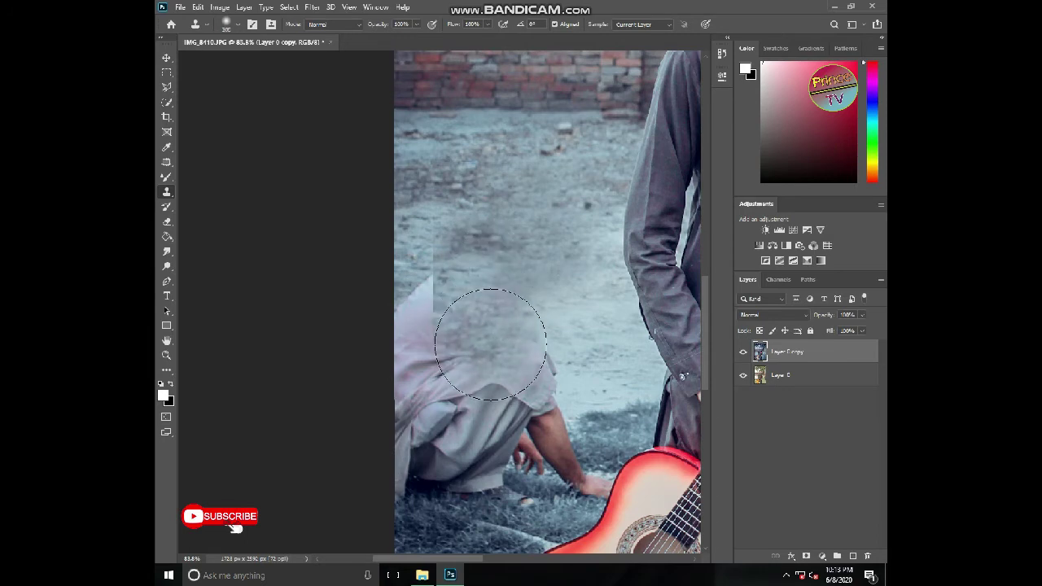
click(442, 308)
Resample the ground and clone it over the crouching man's lower back and knees, blending the patched area.
alt+click(489, 224)
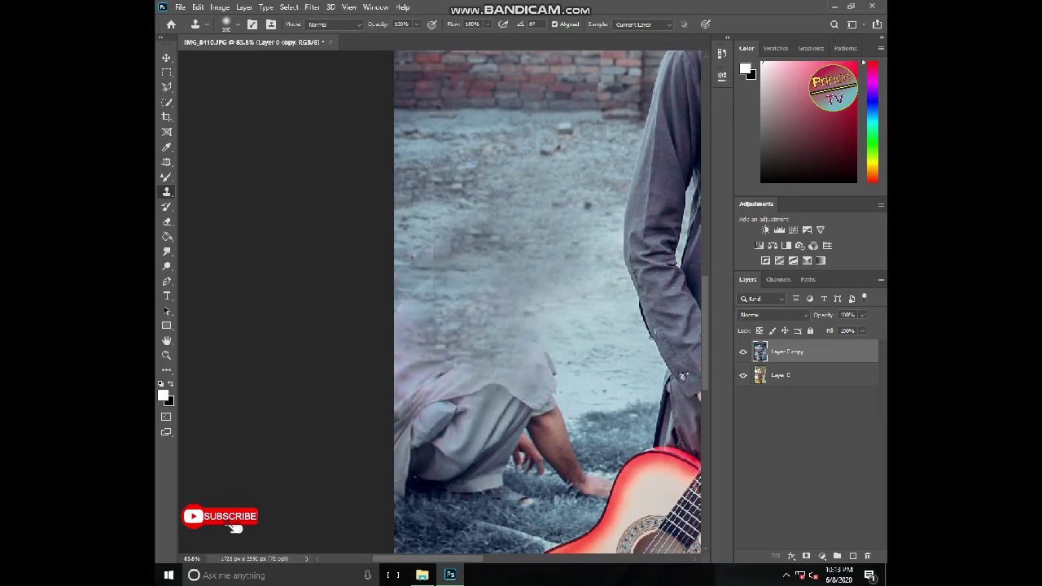
mouse_move(442, 310)
mouse_down()
mouse_move(427, 359)
mouse_move(441, 397)
mouse_move(521, 388)
mouse_move(526, 361)
mouse_move(506, 284)
mouse_move(549, 362)
mouse_up()
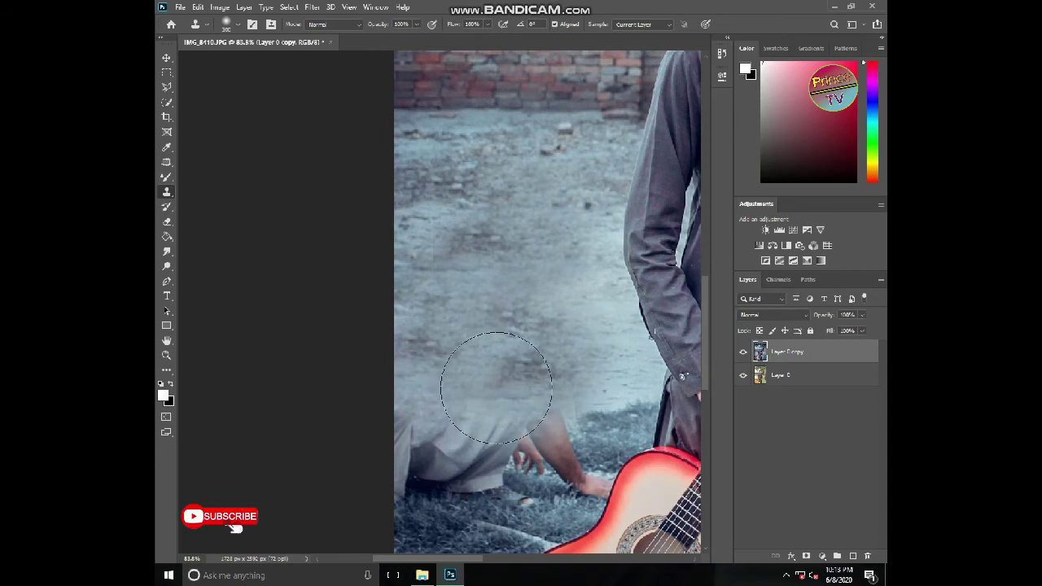
click(475, 409)
alt+click(555, 282)
drag(544, 334, 518, 337)
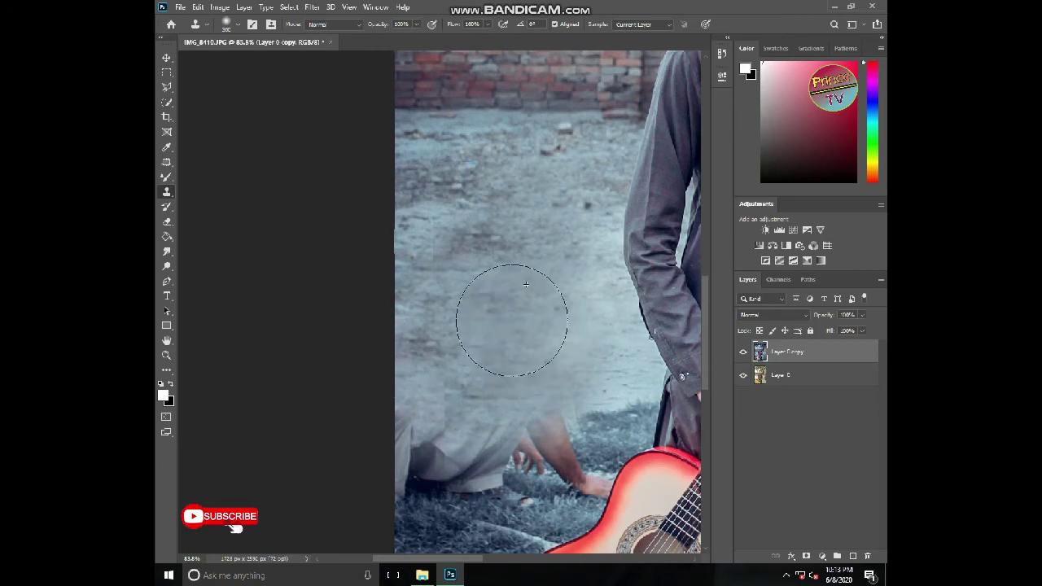
Clone dark grass over the crouching man's feet and trouser hems with a smaller brush.
scroll(497, 305, down, 2)
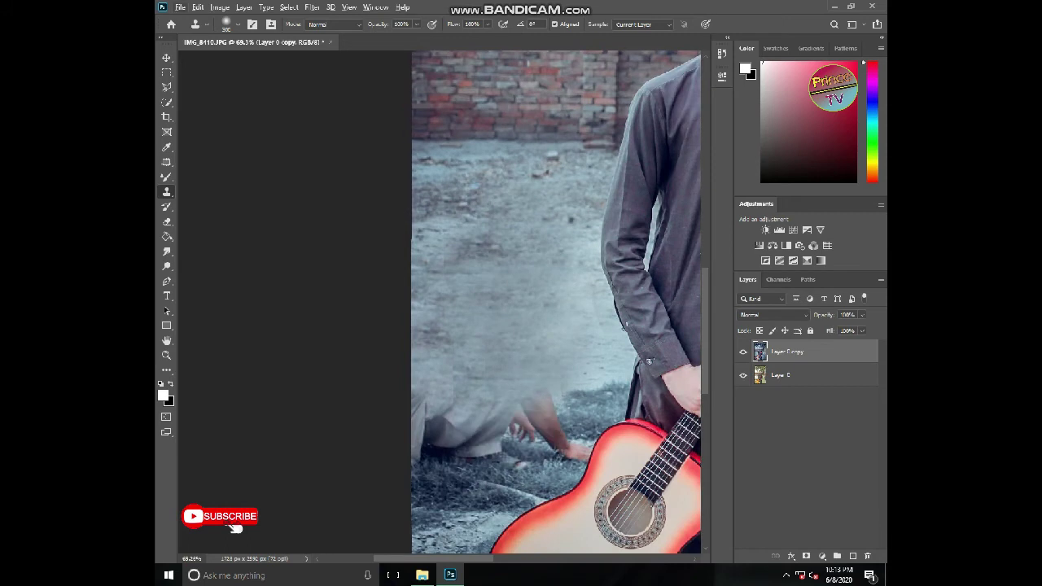
scroll(534, 415, up, 3)
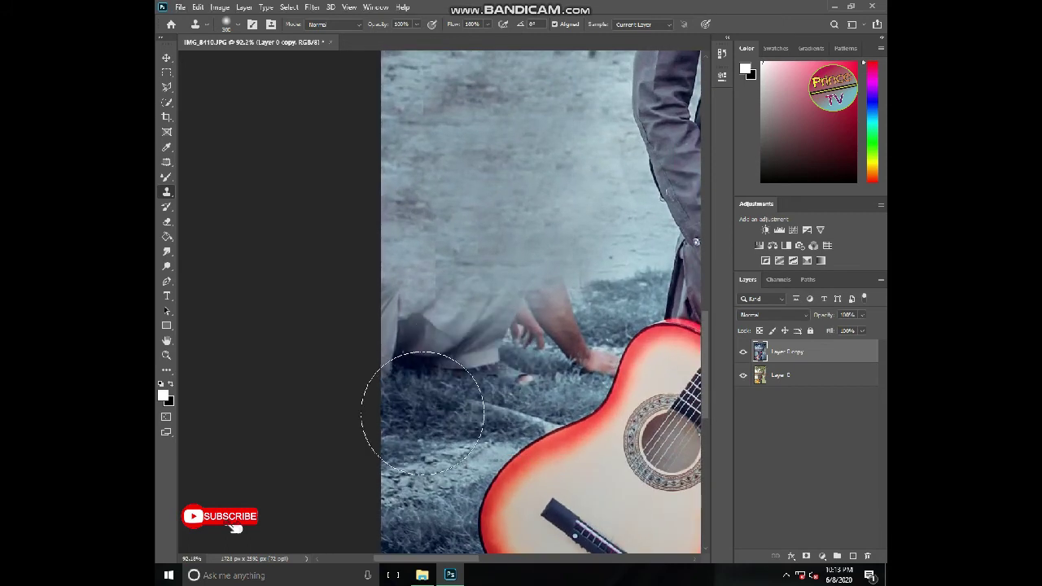
key(bracketleft)
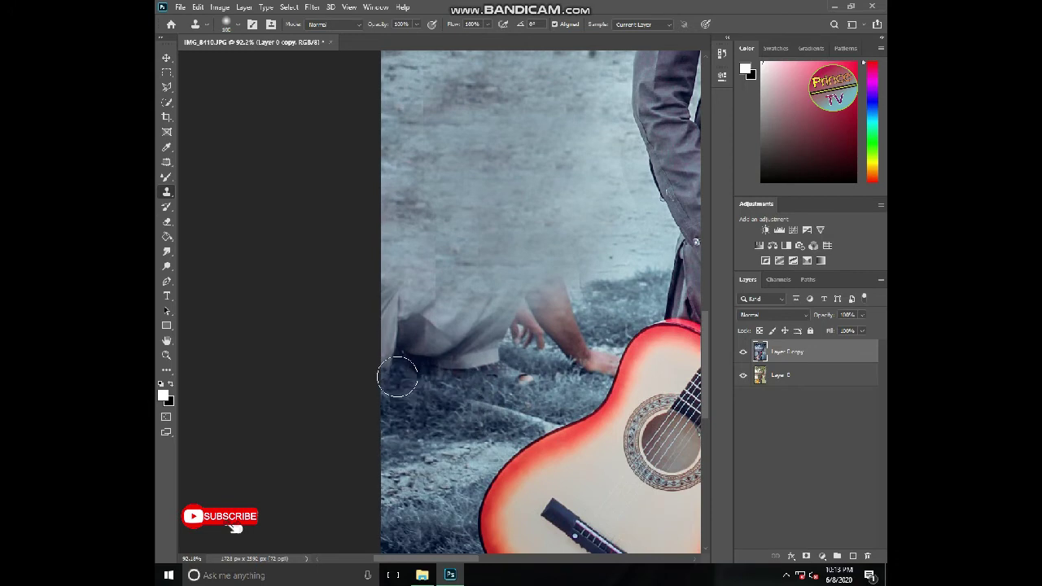
mouse_move(393, 363)
mouse_down()
mouse_move(396, 337)
mouse_move(399, 358)
mouse_move(456, 376)
mouse_move(521, 375)
mouse_move(498, 363)
mouse_move(400, 361)
mouse_move(400, 349)
mouse_move(443, 346)
mouse_up()
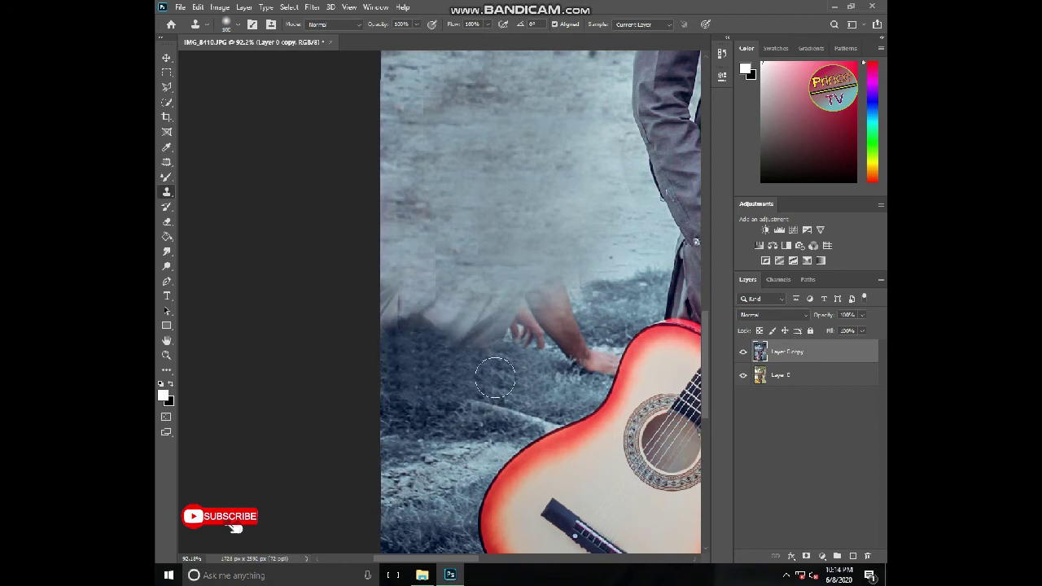
Clone grass and ground over the crouching man's remaining arm, hand and clothing beside the guitar.
mouse_move(562, 380)
mouse_down()
mouse_move(588, 361)
mouse_move(558, 330)
mouse_move(544, 355)
mouse_move(530, 335)
mouse_move(569, 316)
mouse_move(564, 225)
mouse_move(582, 258)
mouse_move(556, 284)
mouse_move(496, 303)
mouse_move(411, 298)
mouse_move(438, 262)
mouse_move(407, 293)
mouse_move(452, 305)
mouse_move(509, 297)
mouse_move(558, 271)
mouse_move(626, 305)
mouse_move(592, 303)
mouse_move(602, 302)
mouse_move(556, 321)
mouse_move(579, 356)
mouse_move(598, 361)
mouse_move(578, 328)
mouse_up()
alt+click(596, 251)
drag(564, 279, 521, 294)
alt+click(531, 363)
mouse_move(466, 373)
mouse_down()
mouse_move(414, 363)
mouse_move(410, 349)
mouse_move(456, 382)
mouse_move(372, 368)
mouse_move(409, 363)
mouse_up()
scroll(428, 336, down, 1)
scroll(427, 326, down, 12)
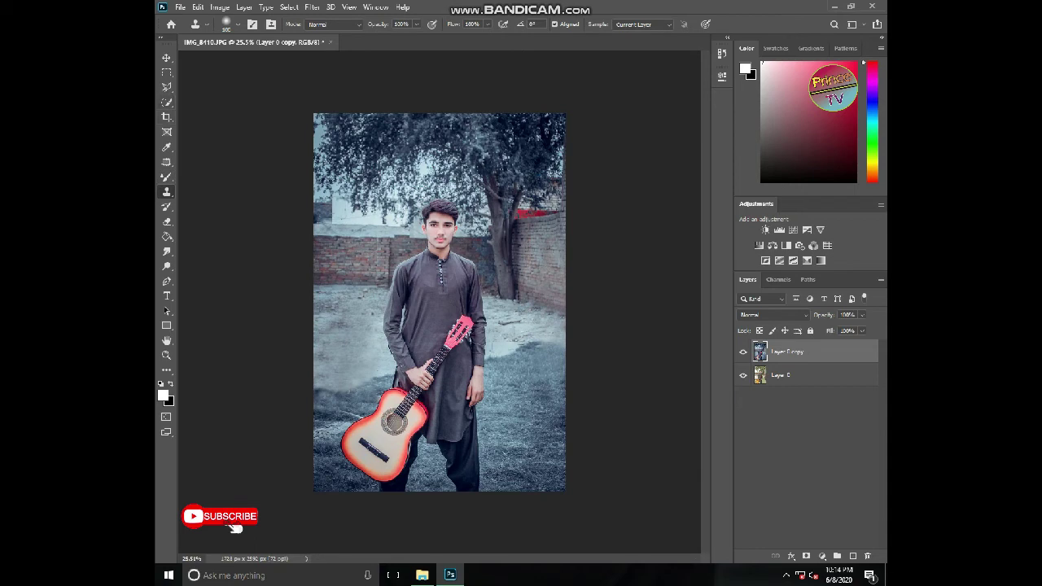
Select the tree, brick walls, ground and grass around the standing man with the Quick Selection Tool.
scroll(408, 338, up, 2)
key(w)
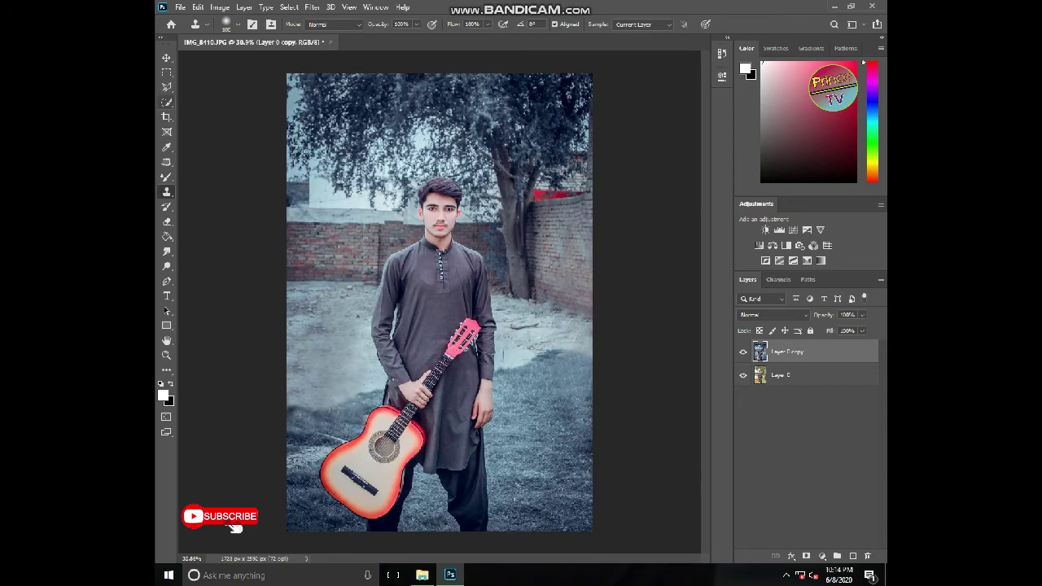
mouse_move(313, 88)
mouse_down()
mouse_move(304, 242)
mouse_move(357, 288)
mouse_up()
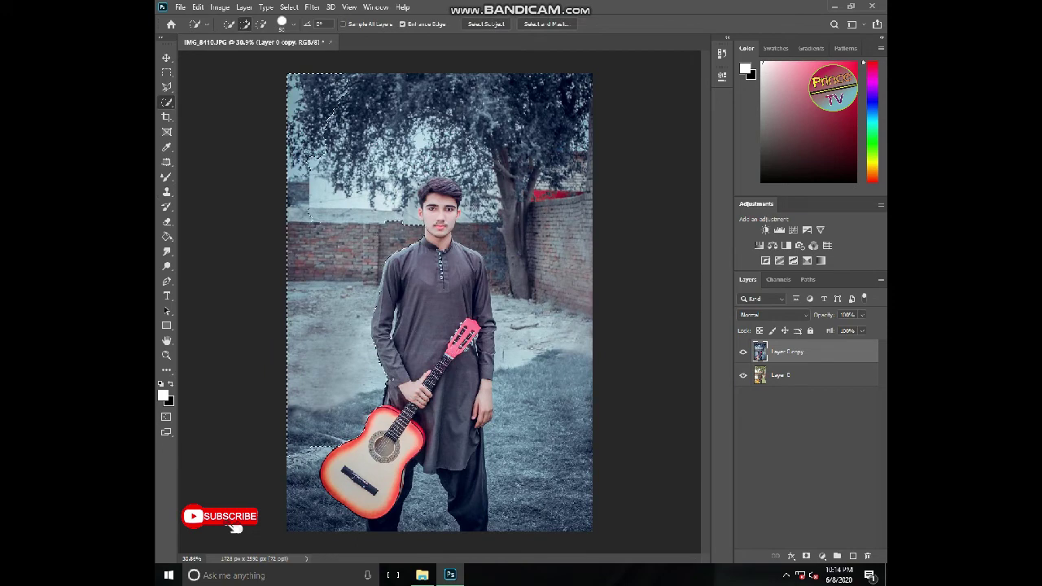
mouse_move(352, 99)
mouse_down()
mouse_move(496, 108)
mouse_move(565, 124)
mouse_up()
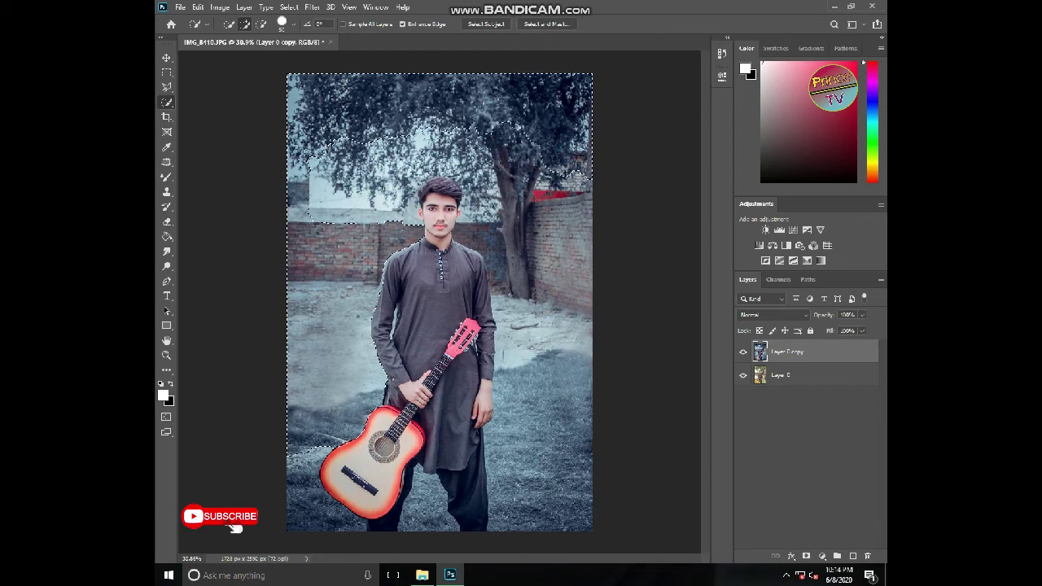
mouse_move(570, 163)
mouse_down()
mouse_move(564, 228)
mouse_move(524, 236)
mouse_up()
drag(547, 314, 525, 332)
drag(534, 391, 534, 452)
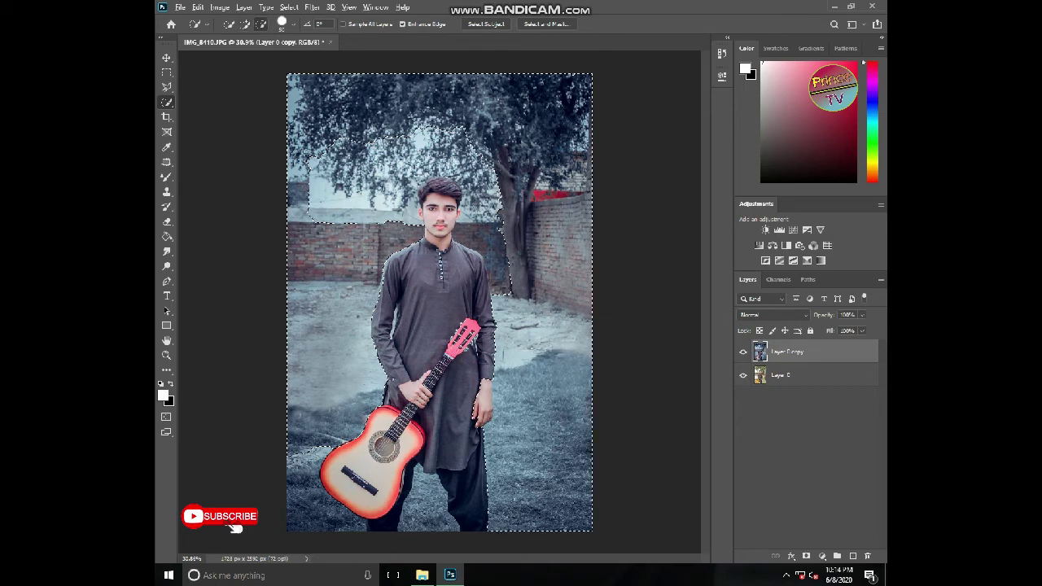
Subtract the foreground grass on both sides of the man from the background selection.
alt+click(543, 525)
mouse_move(543, 525)
mouse_down()
mouse_move(574, 518)
mouse_move(515, 512)
mouse_move(576, 482)
mouse_up()
drag(510, 407, 502, 383)
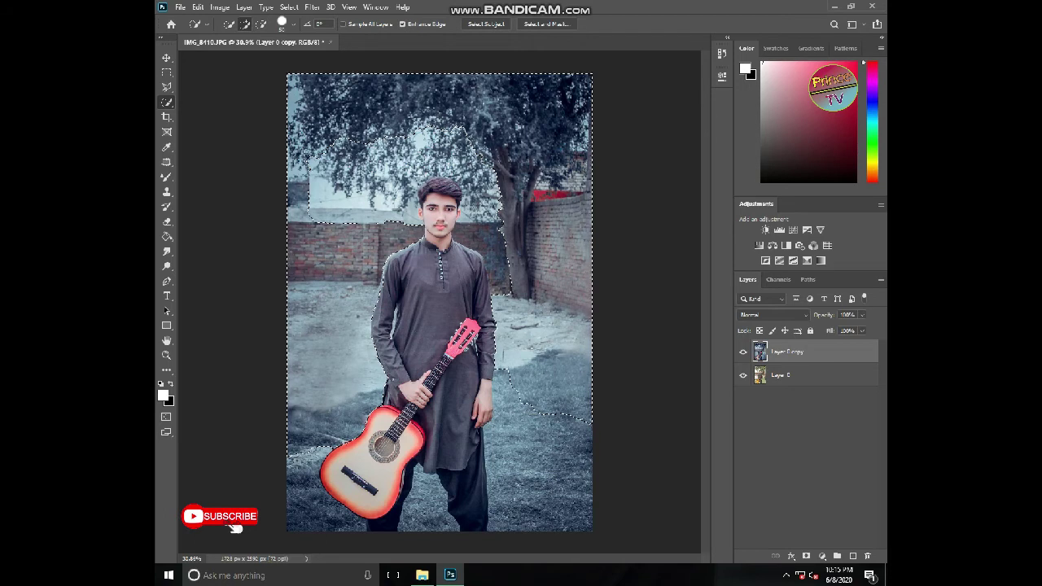
key(alt)
alt+click(356, 434)
alt+click(310, 444)
alt+click(557, 403)
key(alt)
key(alt)
Add the tree foliage and wall beside the man's hair and ear to the background selection.
click(494, 260)
scroll(489, 250, up, 8)
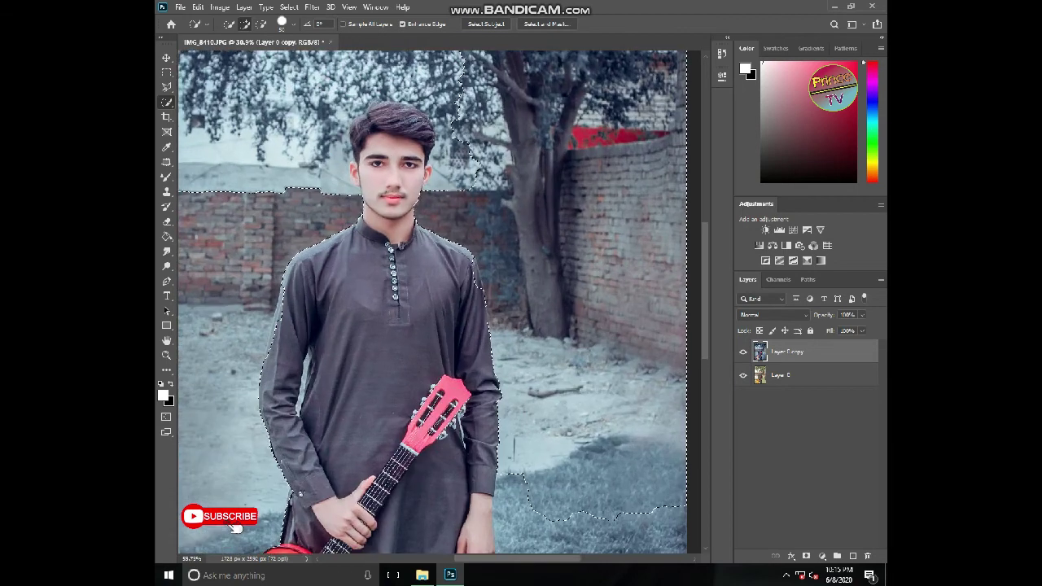
scroll(440, 167, up, 3)
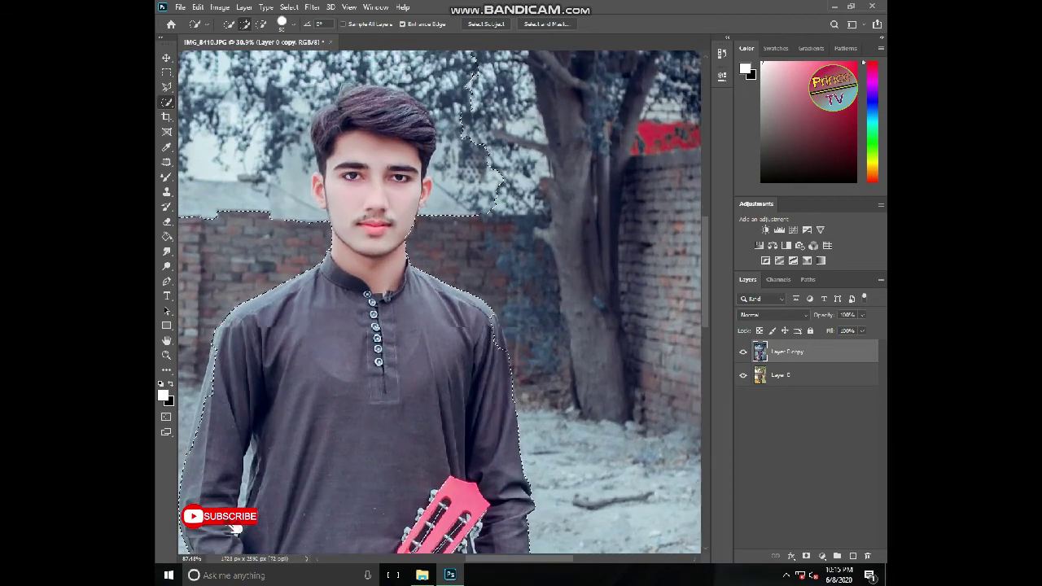
scroll(440, 167, up, 1)
drag(450, 120, 452, 181)
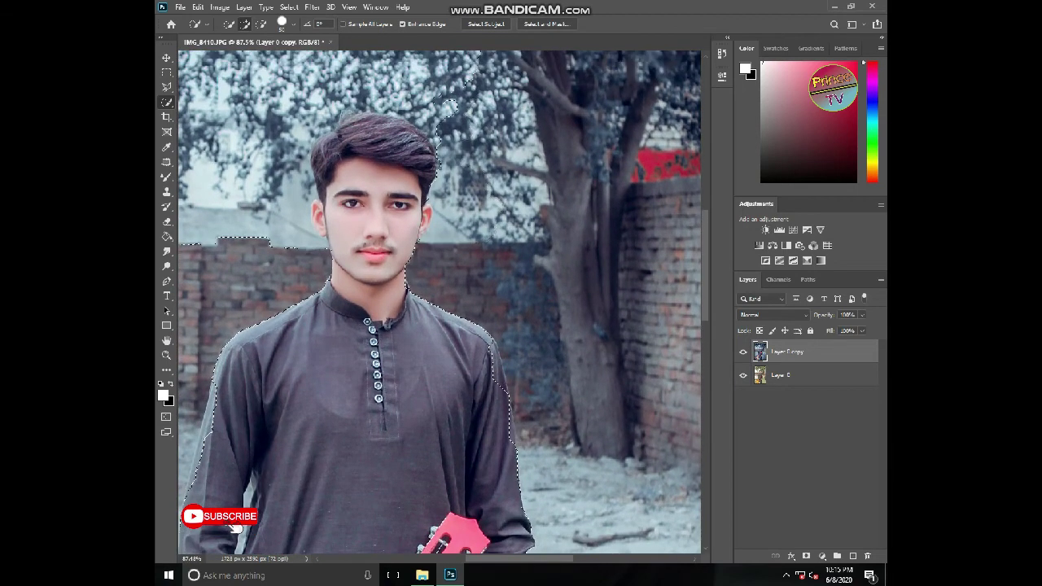
click(434, 213)
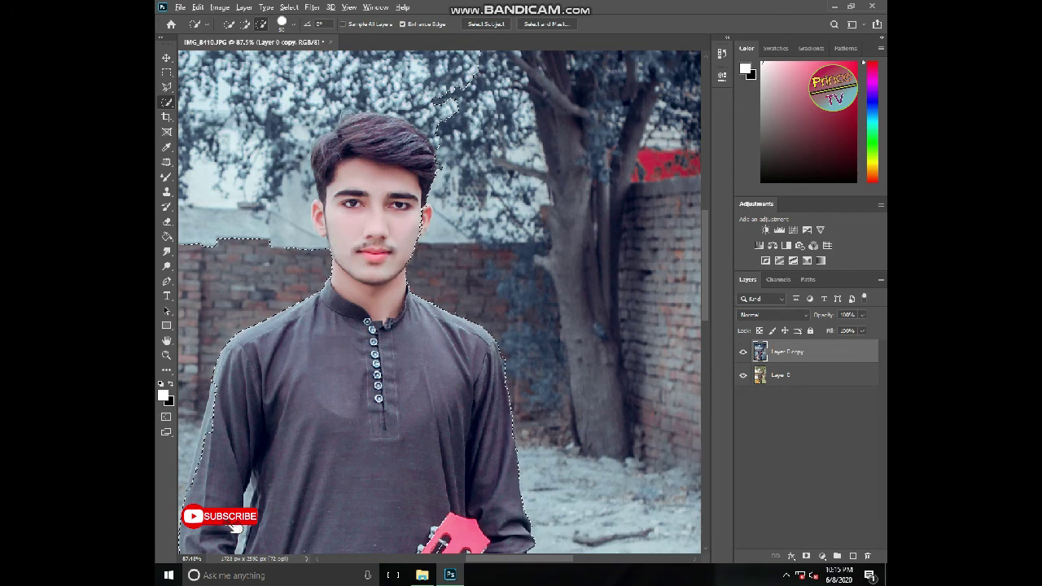
Refine the background selection along the sleeve and wrist of the free hand and across the adjoining grass.
key(alt)
scroll(439, 301, down, 5)
scroll(440, 301, down, 4)
drag(530, 466, 548, 528)
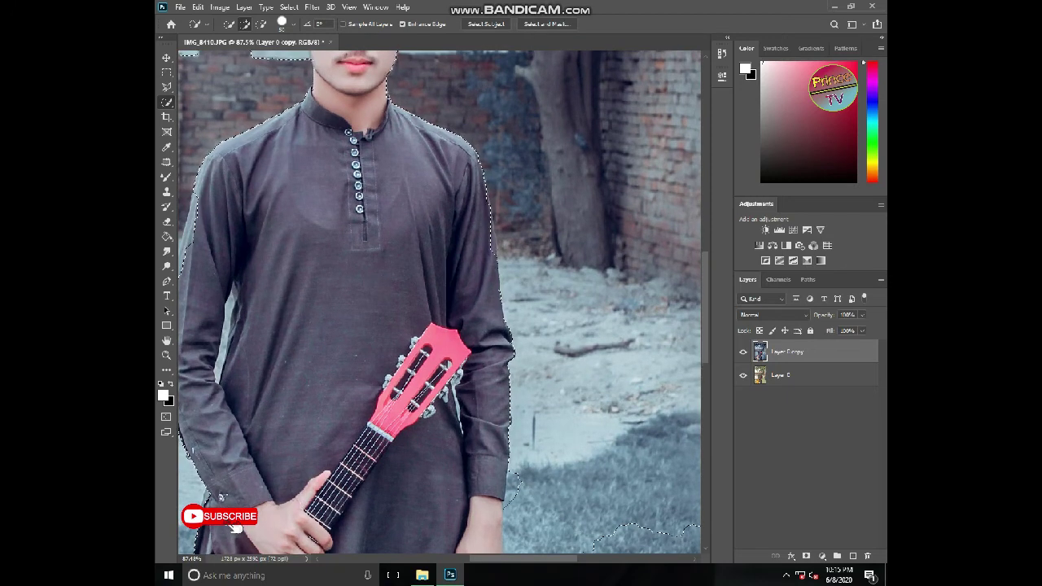
scroll(439, 301, down, 3)
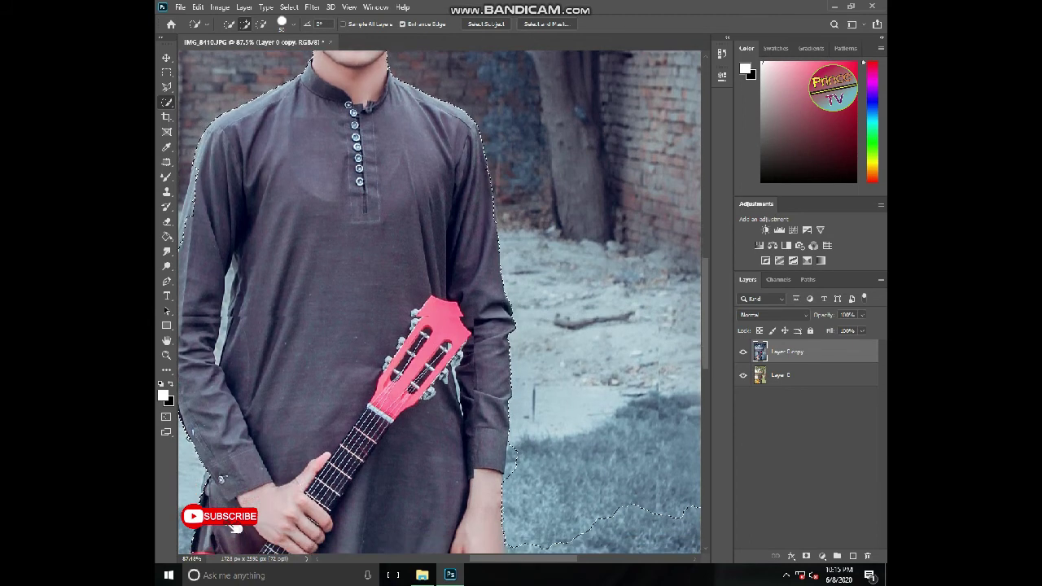
mouse_move(593, 500)
mouse_down()
mouse_move(581, 487)
mouse_move(525, 498)
mouse_up()
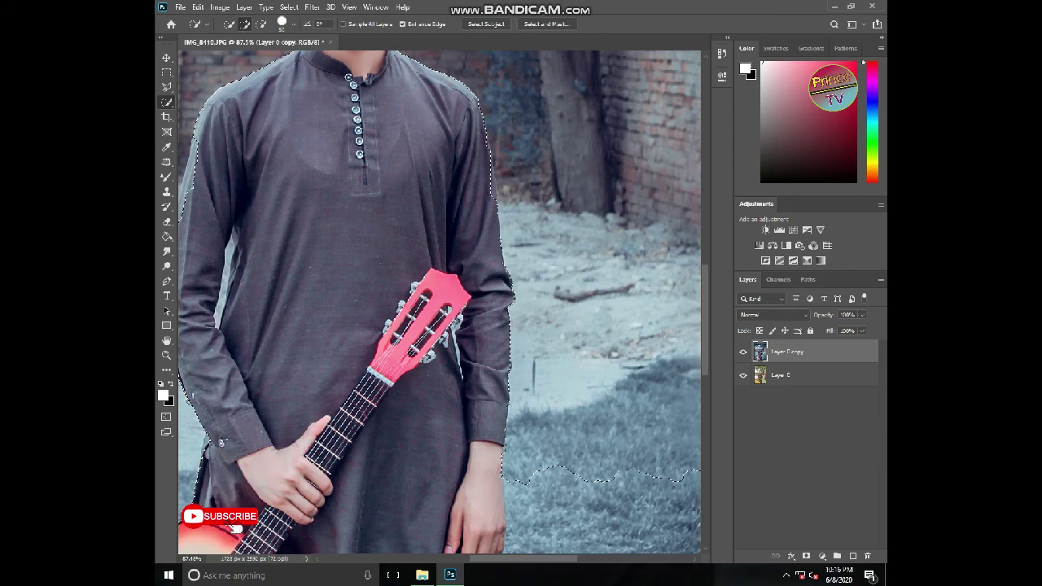
Extend the background selection over the foliage, sky and pale wall behind the man's head.
scroll(439, 301, up, 5)
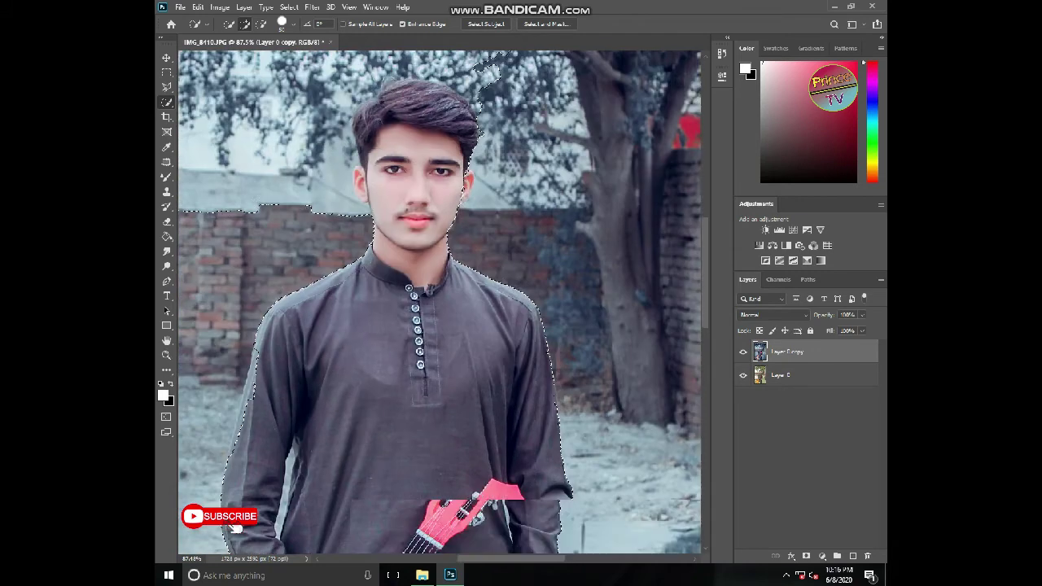
scroll(440, 301, up, 4)
key(ctrl+z)
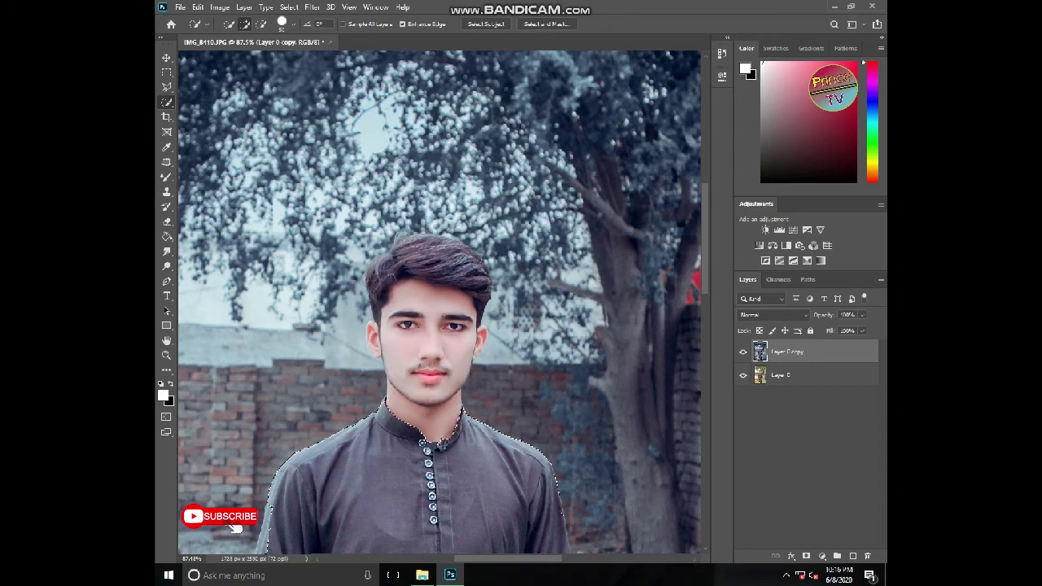
drag(431, 391, 538, 192)
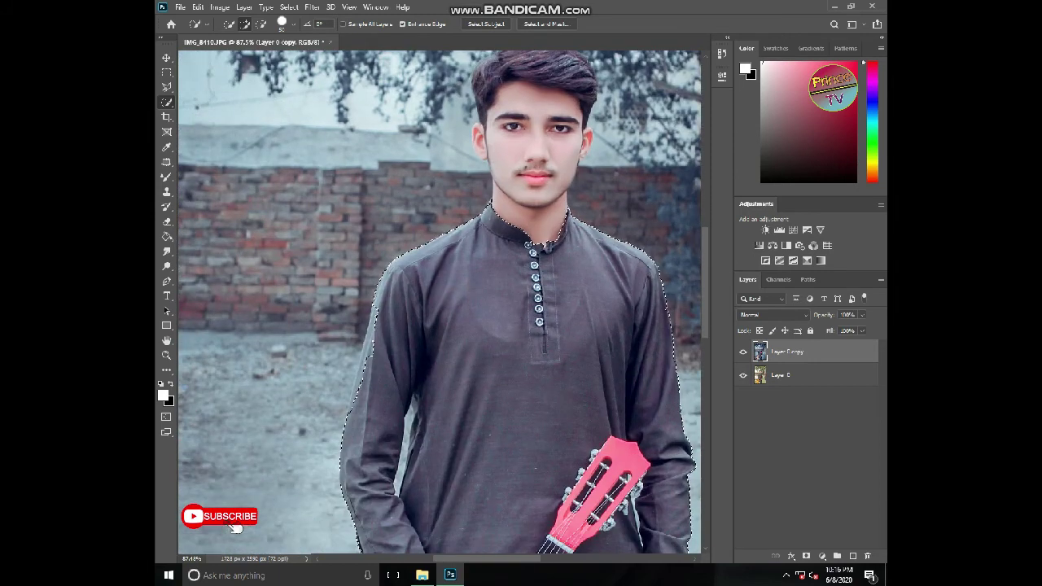
key(ctrl+z)
scroll(439, 301, up, 1)
scroll(440, 302, down, 1)
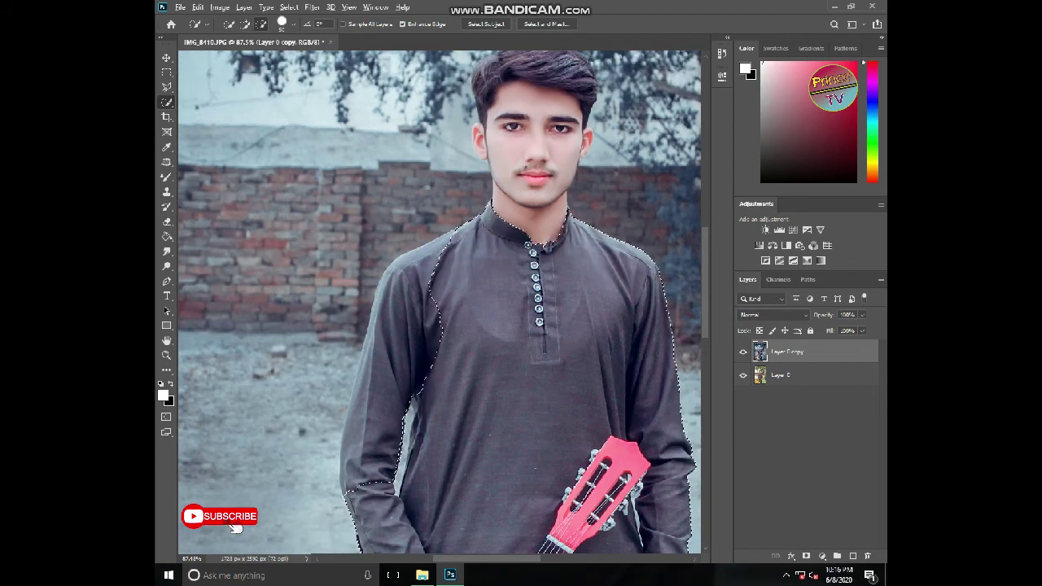
Subtract the sleeve of the guitar-holding arm from the background selection and touch up its edge below the shoulder.
drag(419, 281, 386, 433)
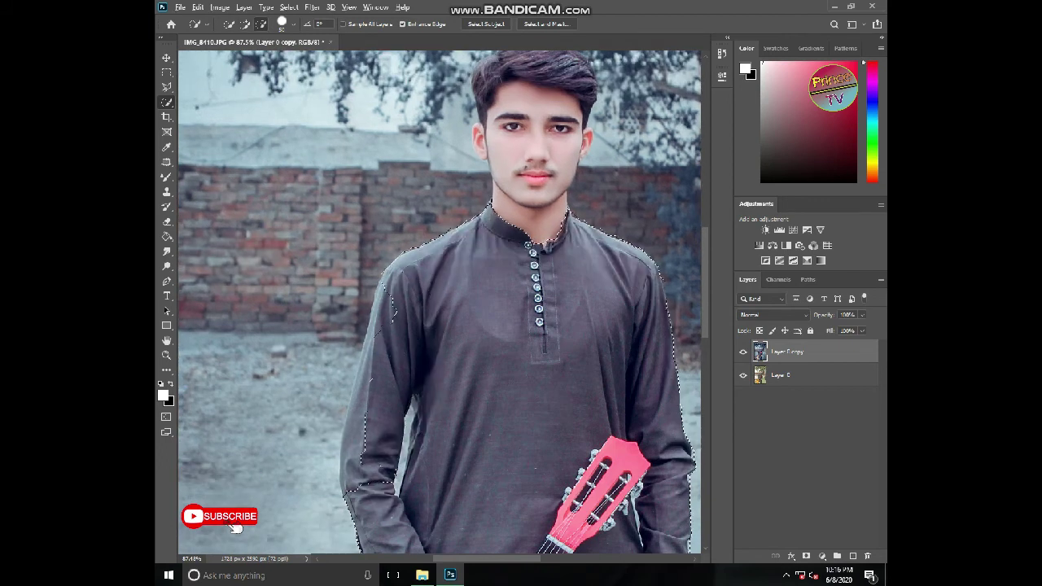
click(383, 316)
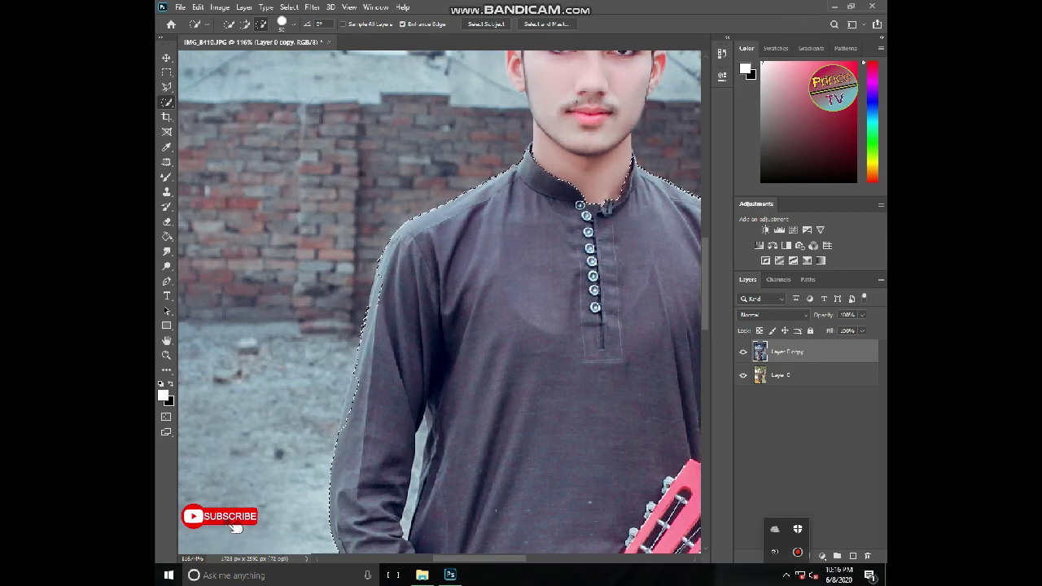
click(245, 24)
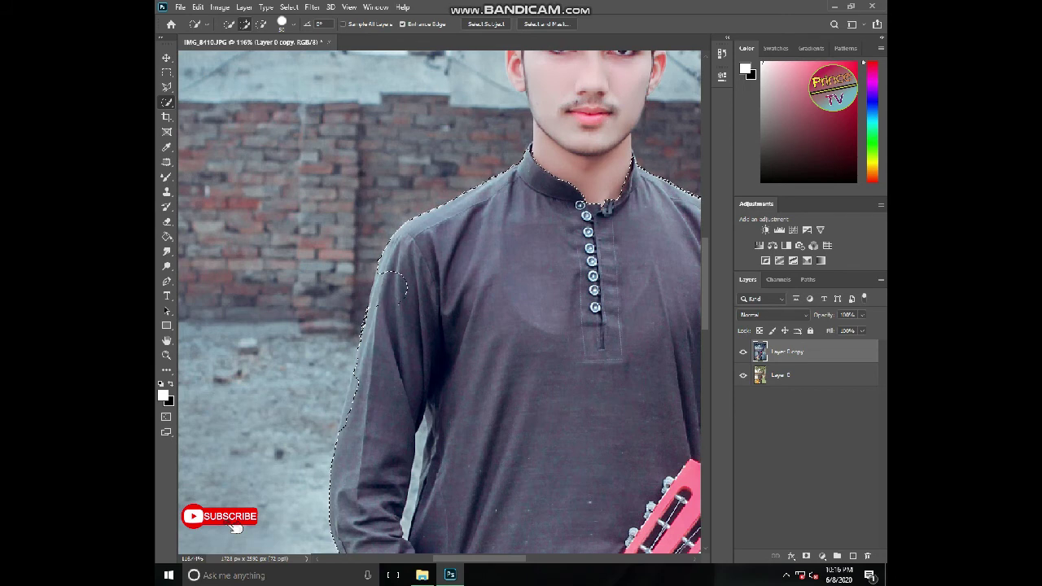
click(391, 289)
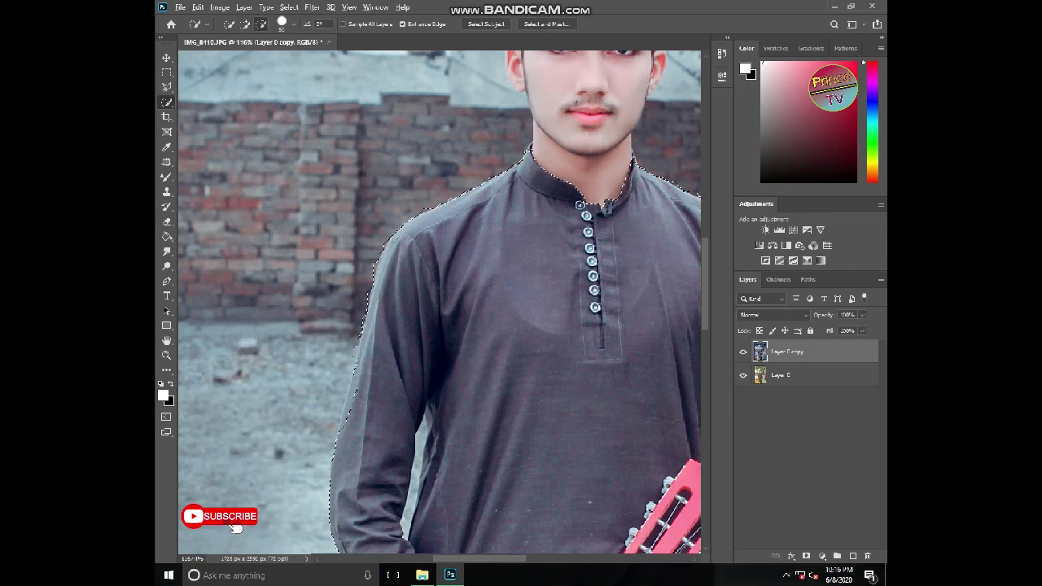
drag(407, 367, 422, 291)
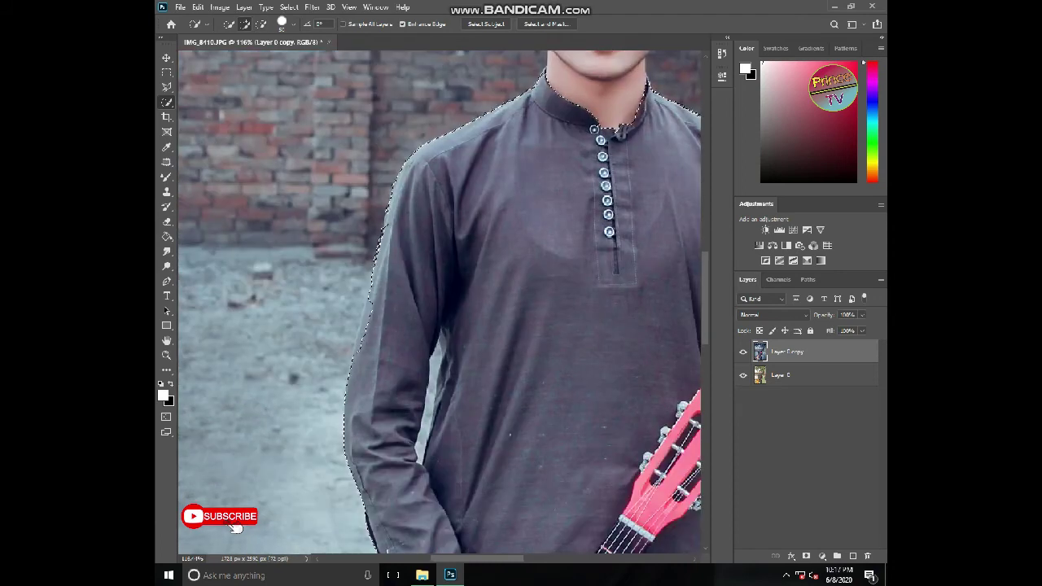
Trim the remaining selected sliver from the same sleeve's outer edge with the Polygonal Lasso Tool in subtract mode.
click(166, 87)
click(240, 25)
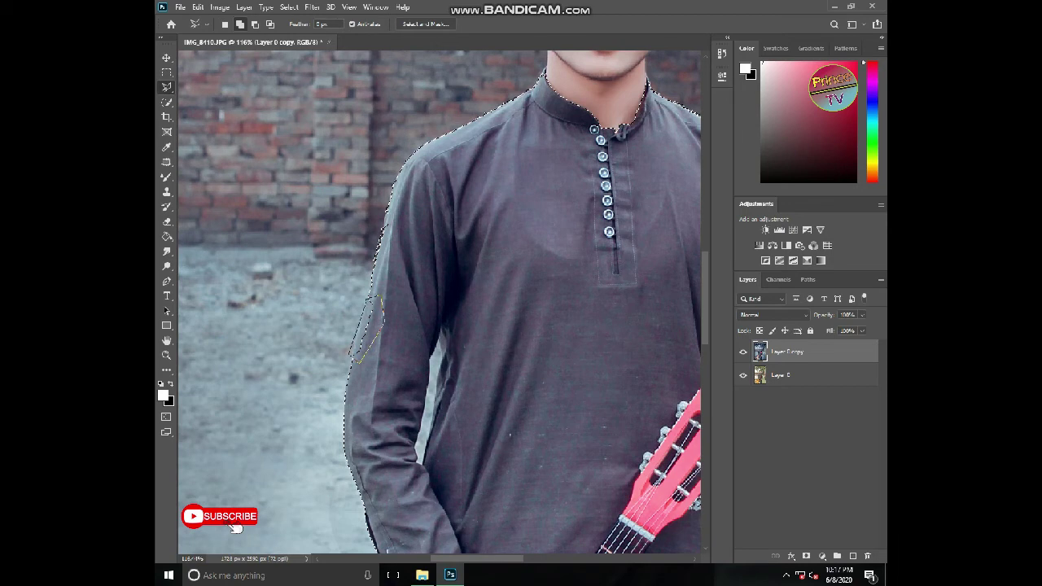
key(ctrl+z)
key(alt)
click(374, 281)
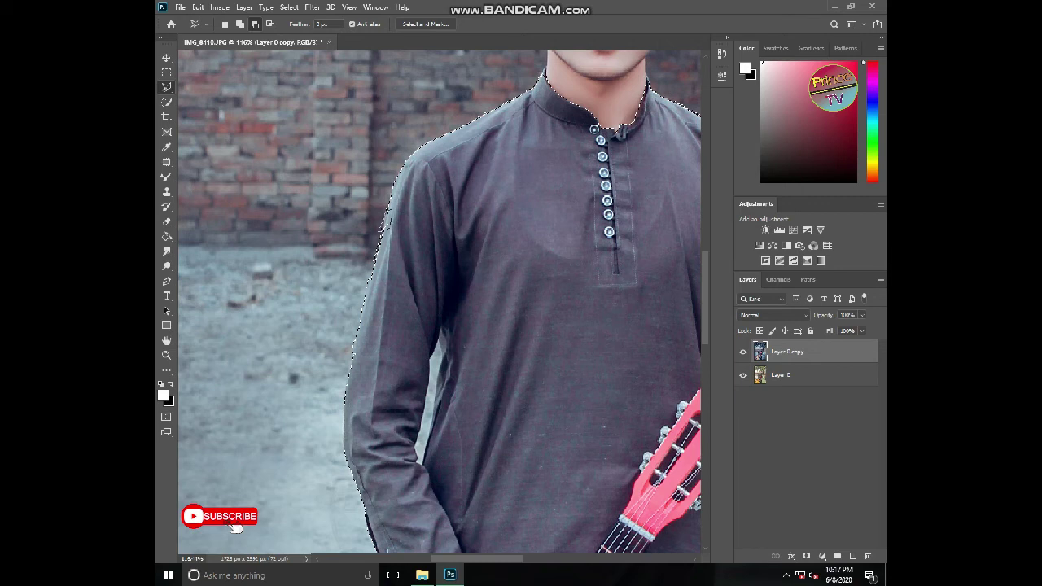
Subtract the man's neck, face and front hair from the background selection with the Quick Selection Tool.
scroll(440, 301, down, 5)
scroll(440, 301, down, 5)
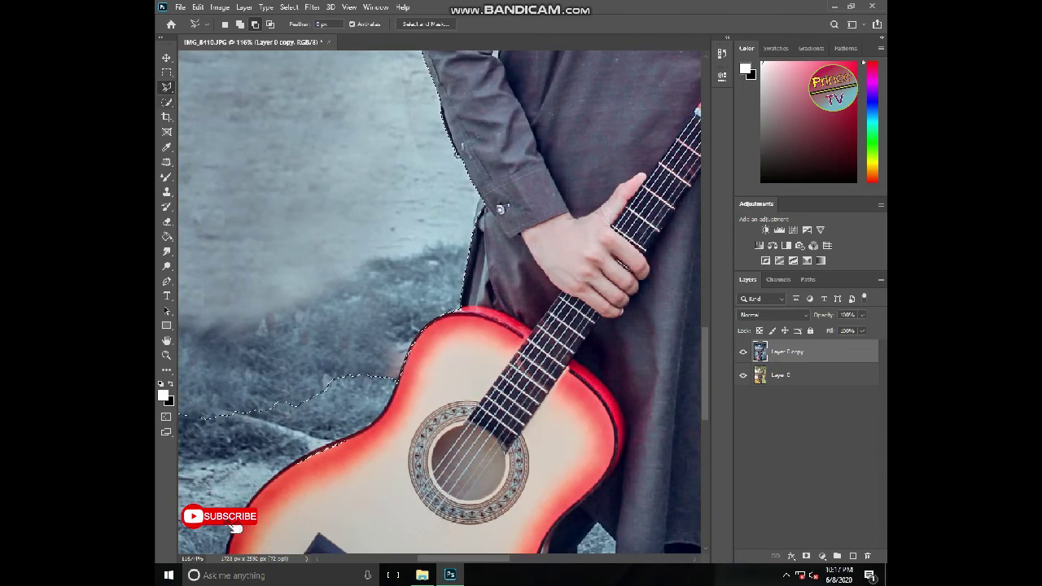
key(w)
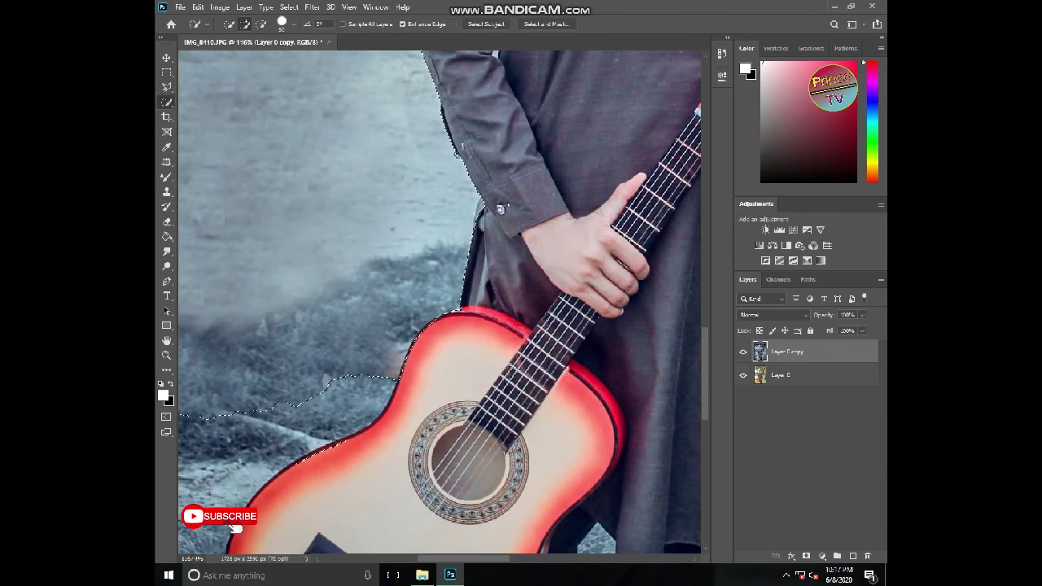
key(alt)
scroll(440, 301, up, 5)
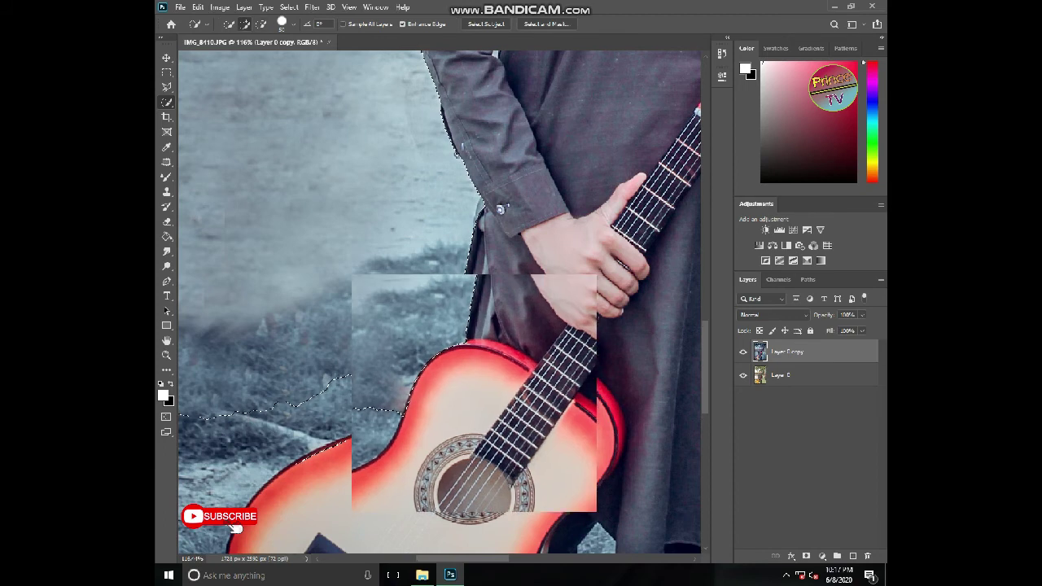
drag(472, 236, 358, 499)
drag(521, 220, 420, 322)
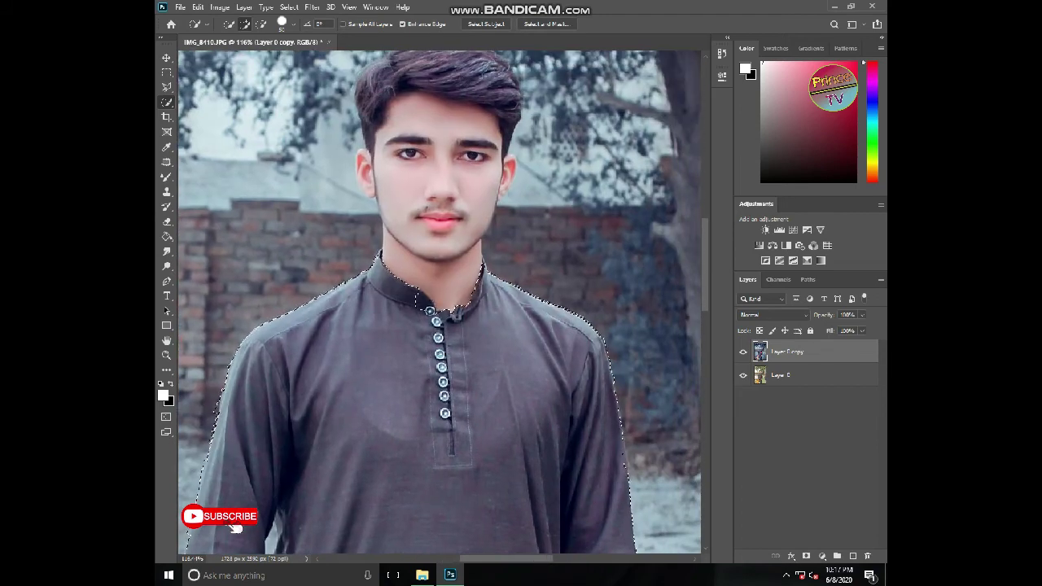
alt+click(427, 301)
drag(430, 256, 436, 179)
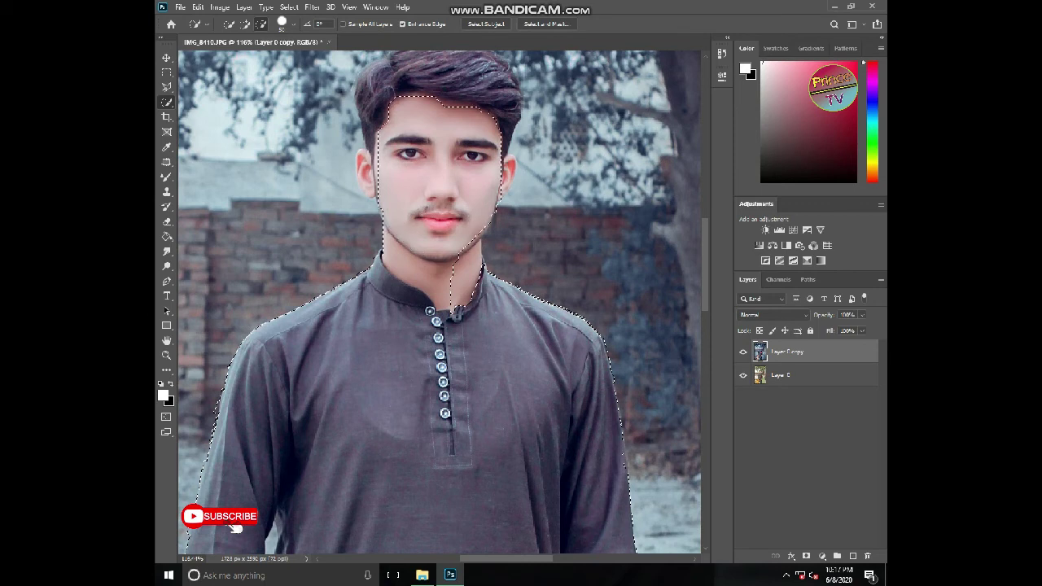
mouse_move(439, 138)
mouse_down()
mouse_move(462, 106)
mouse_move(493, 98)
mouse_up()
drag(476, 243, 462, 298)
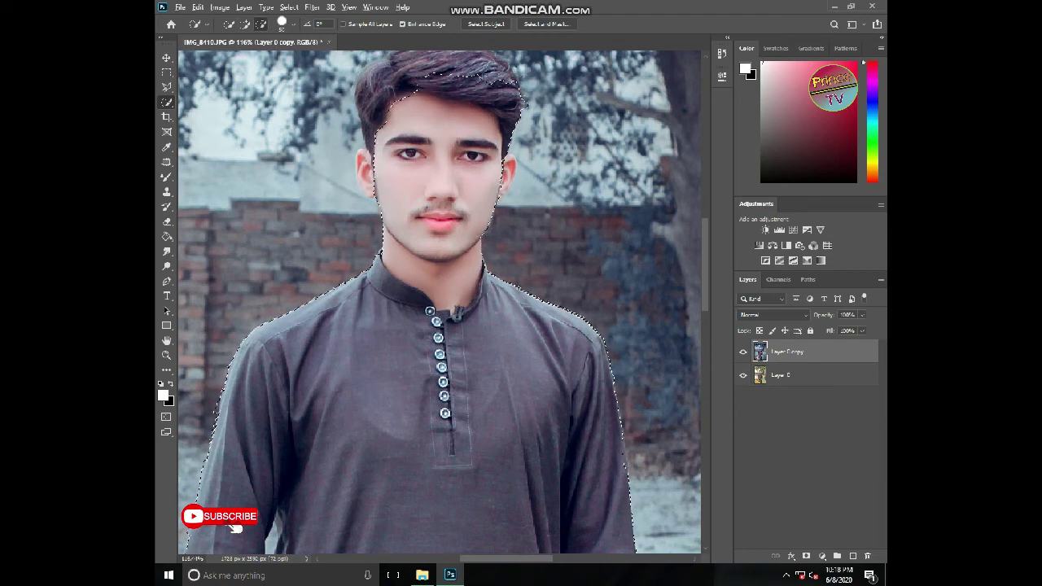
Exclude the man's ears and the rest of his hair from the background selection.
mouse_move(510, 165)
mouse_down()
mouse_move(506, 186)
mouse_move(527, 199)
mouse_up()
scroll(521, 203, up, 3)
scroll(444, 111, up, 1)
key(alt)
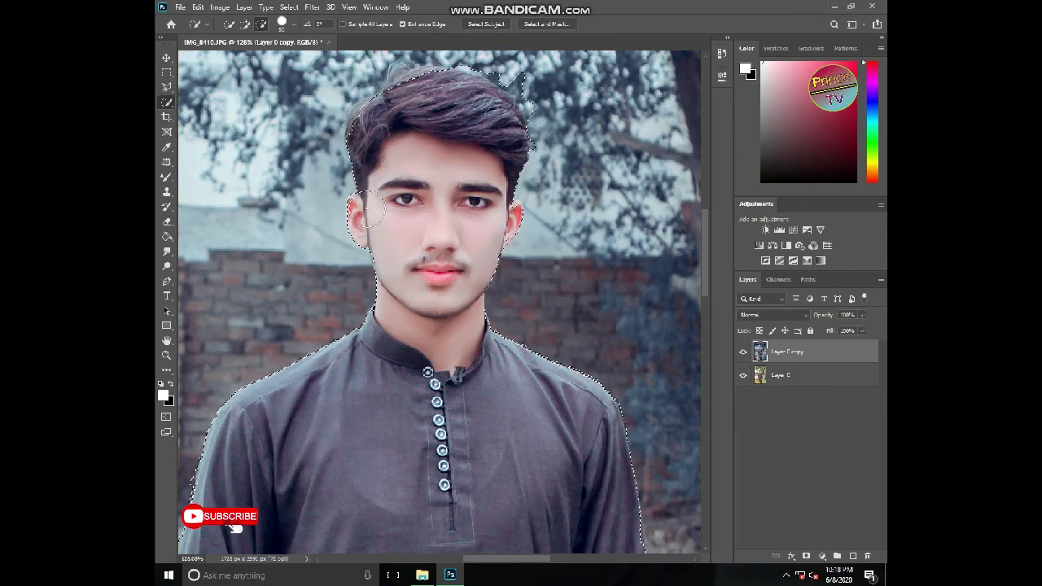
drag(393, 110, 380, 114)
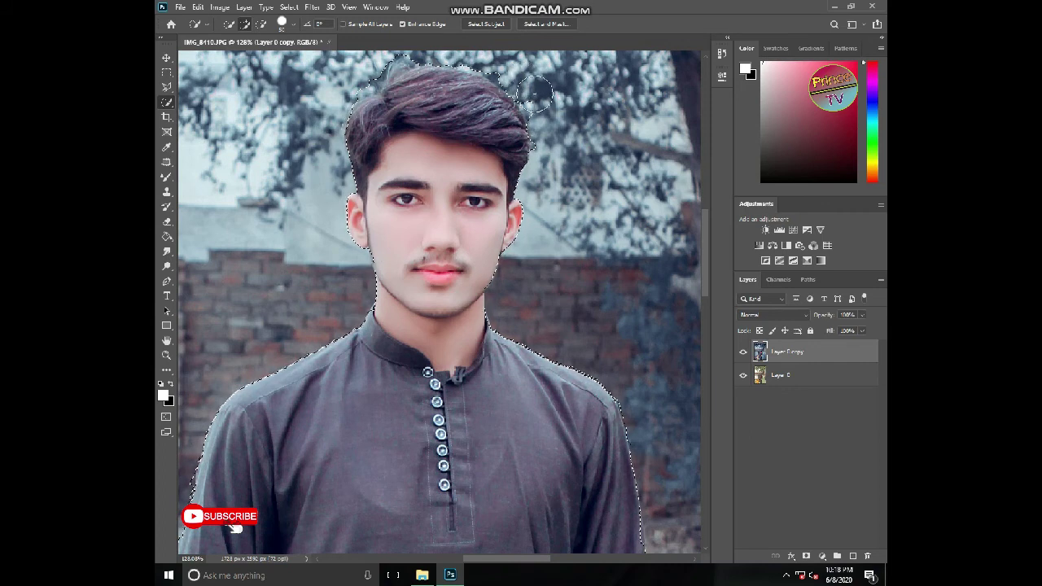
Refine the background selection along the outline of the man's hair with the Polygonal Lasso Tool.
scroll(540, 106, up, 3)
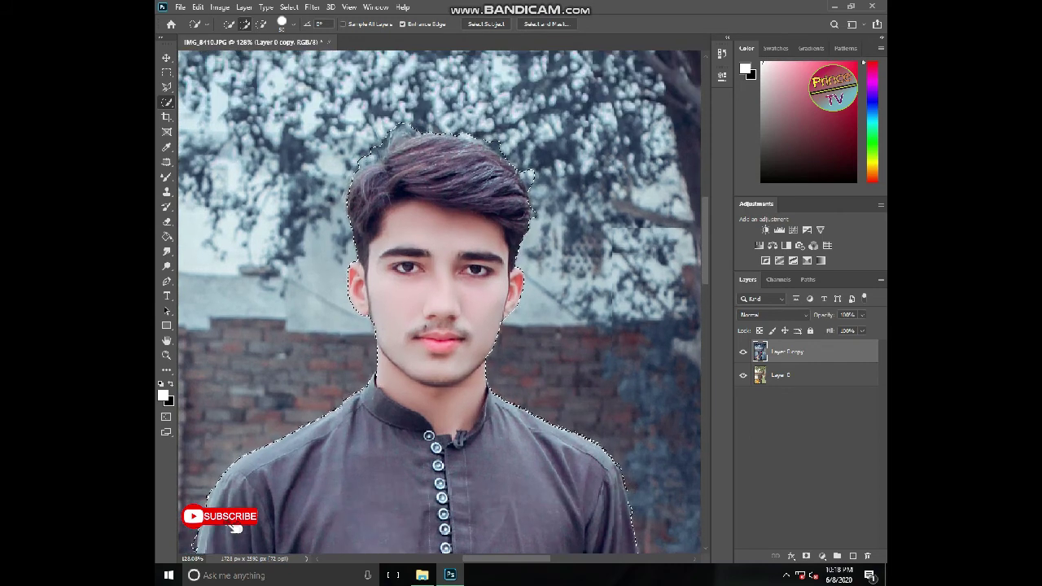
key(l)
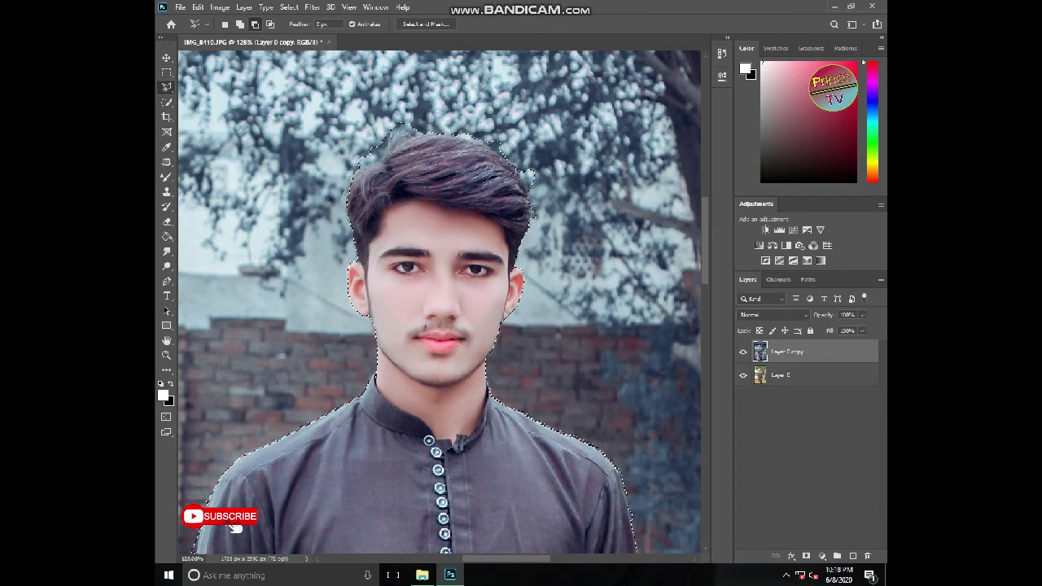
click(240, 25)
mouse_move(533, 223)
mouse_down()
mouse_move(555, 158)
mouse_move(456, 98)
mouse_move(412, 97)
mouse_move(354, 128)
mouse_move(351, 167)
mouse_up()
alt+scroll(501, 334, down, 1)
alt+scroll(505, 367, down, 2)
alt+scroll(577, 352, down, 4)
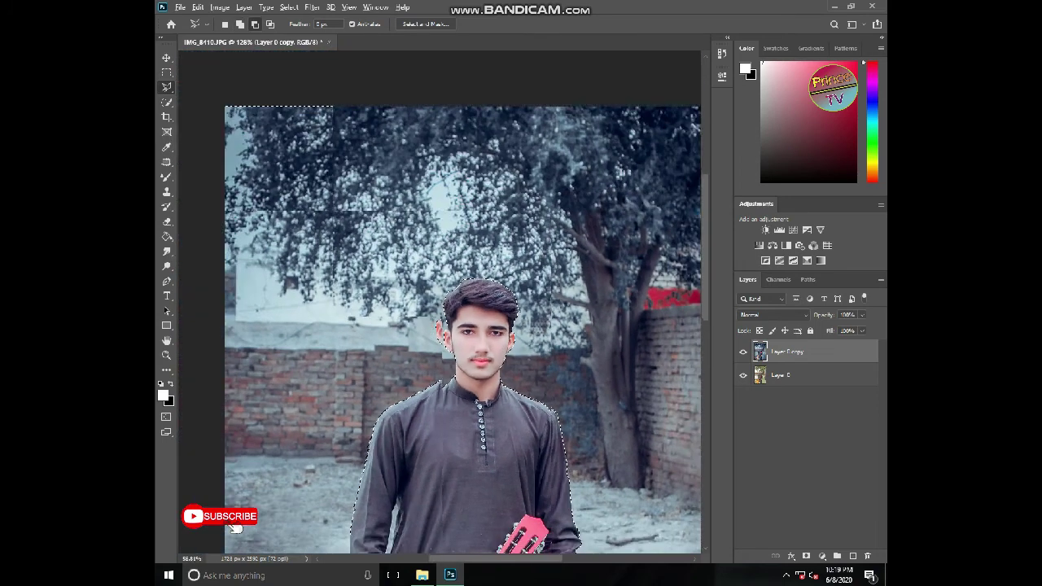
Add the background gap between the man's arm and torso to the selection with a small Quick Selection brush.
alt+scroll(411, 529, up, 4)
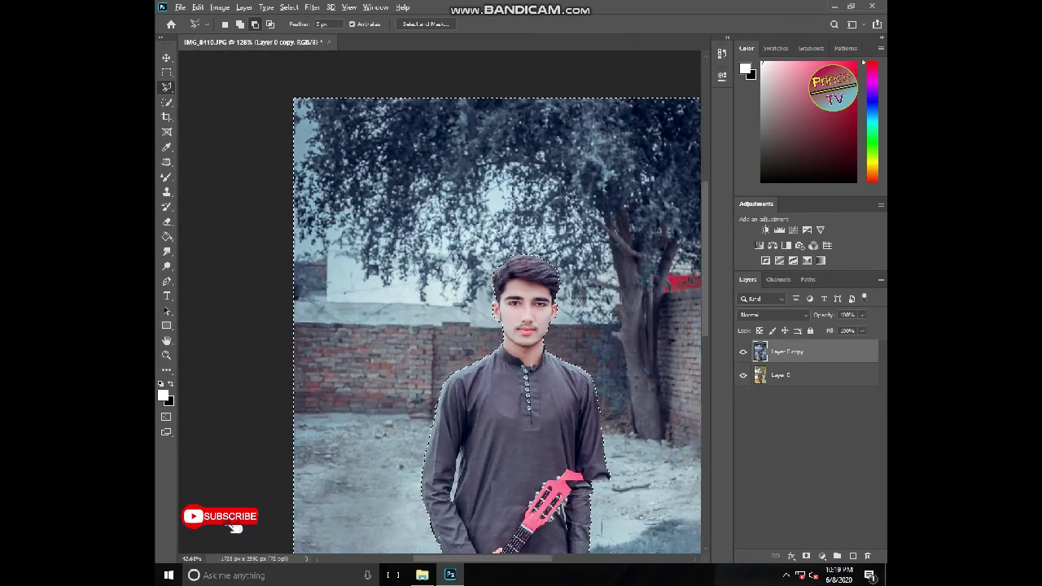
alt+scroll(235, 528, up, 4)
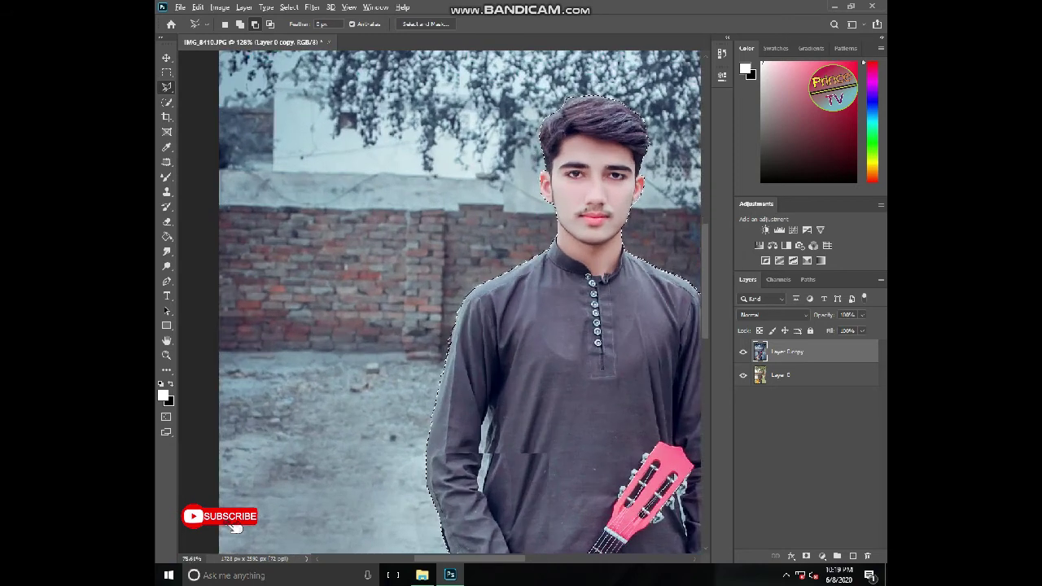
alt+scroll(234, 527, down, 4)
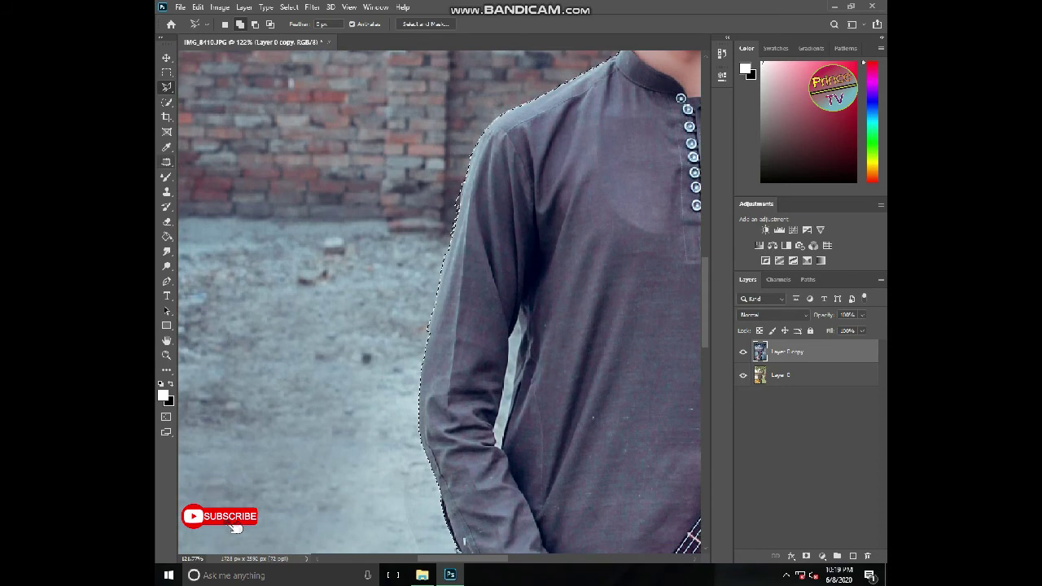
click(166, 102)
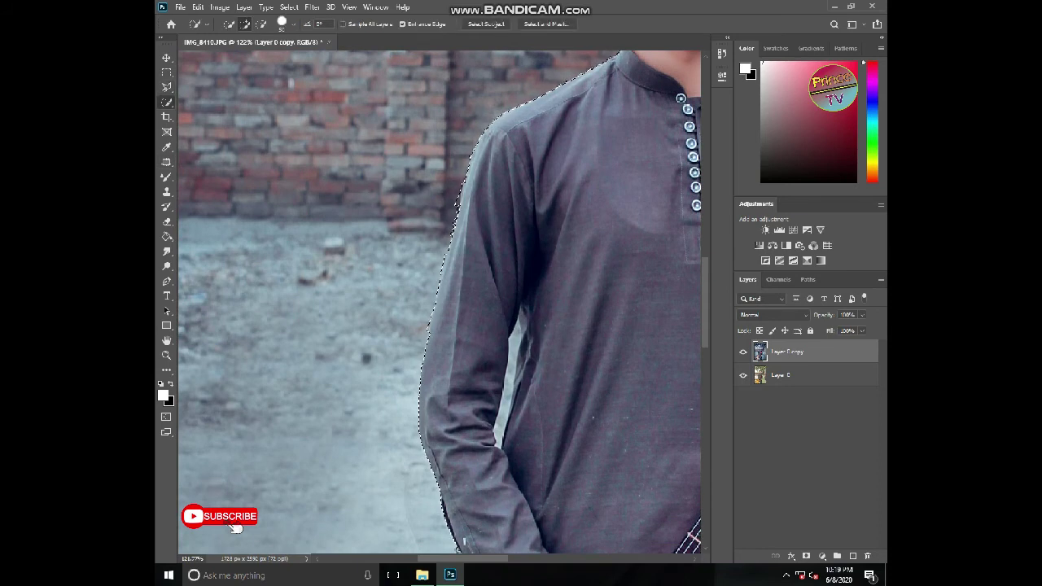
key(bracketleft)
key(bracketleft)
key(bracketleft)
key(bracketleft)
key(bracketleft)
key(bracketleft)
key(bracketleft)
drag(515, 336, 496, 445)
key(alt)
scroll(510, 358, down, 2)
scroll(509, 359, down, 5)
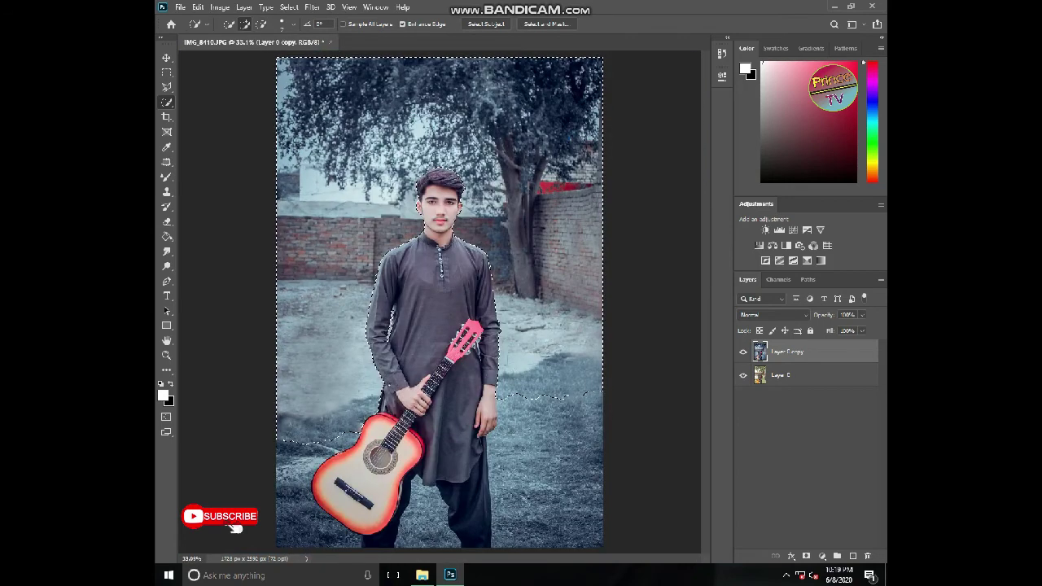
Apply a Gaussian Blur to the selected background around the man and deselect it.
click(312, 7)
mouse_move(326, 136)
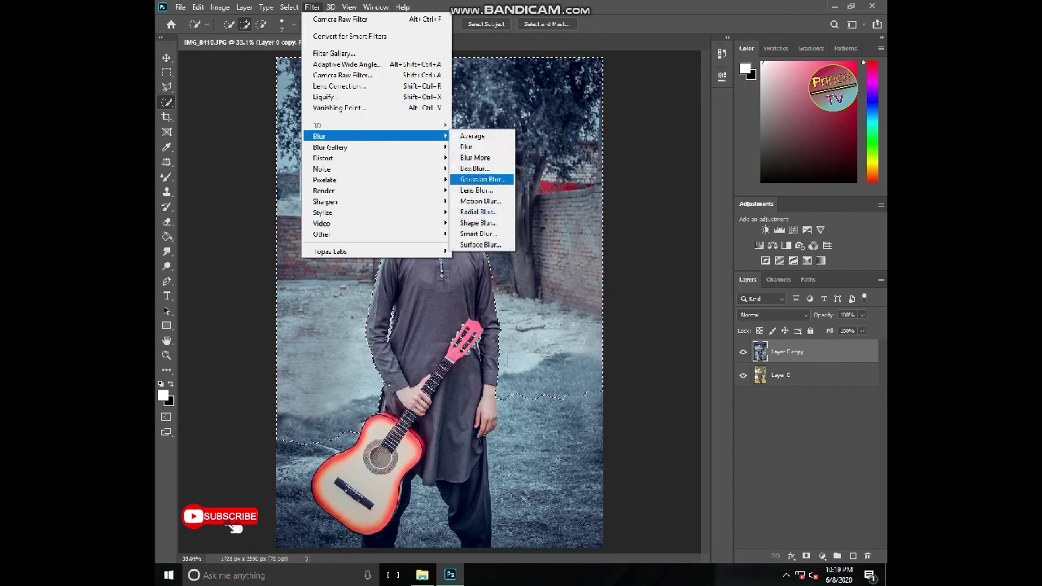
click(483, 179)
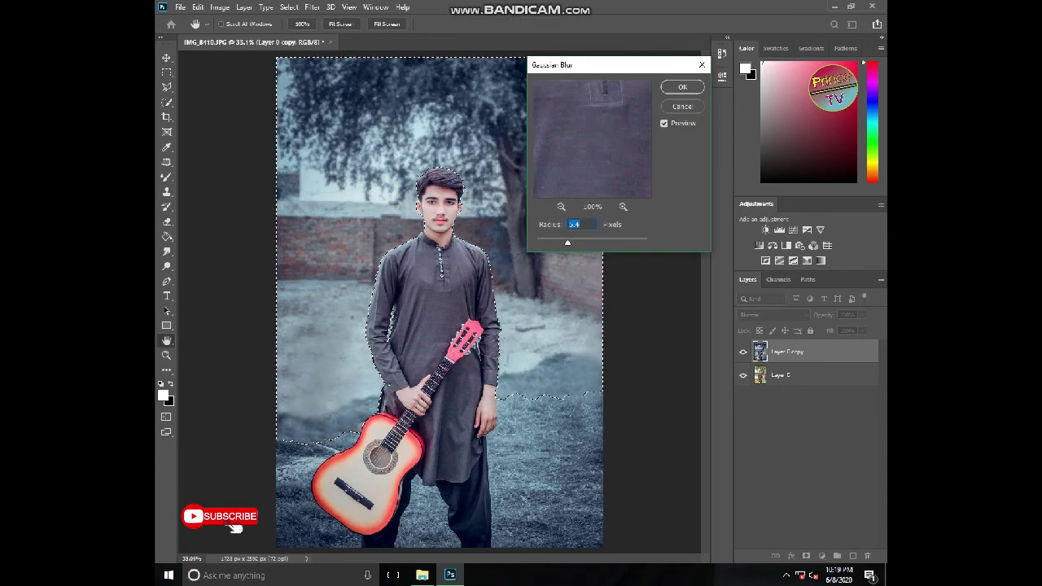
drag(567, 243, 572, 242)
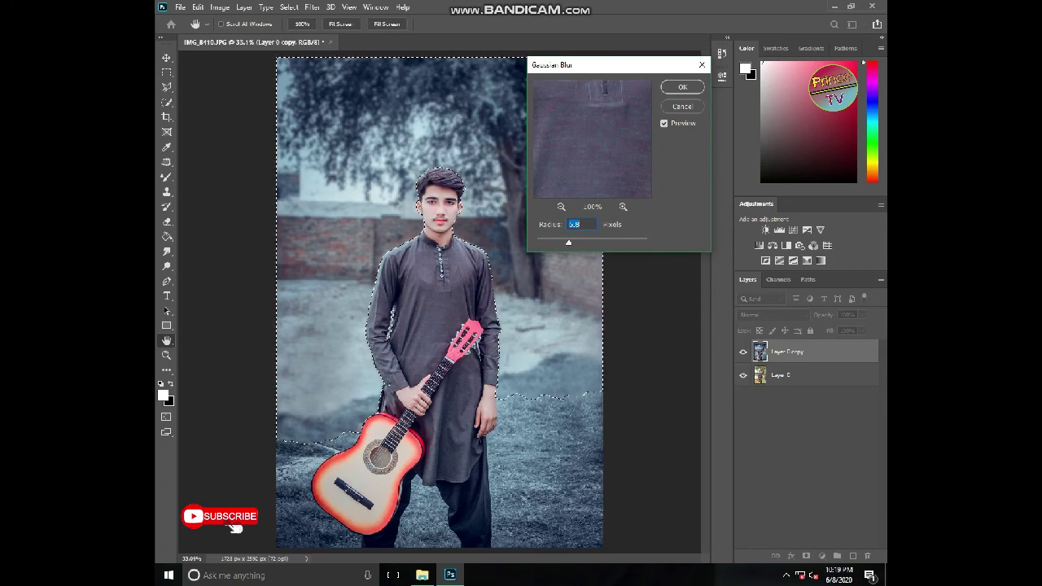
drag(568, 243, 566, 243)
click(682, 87)
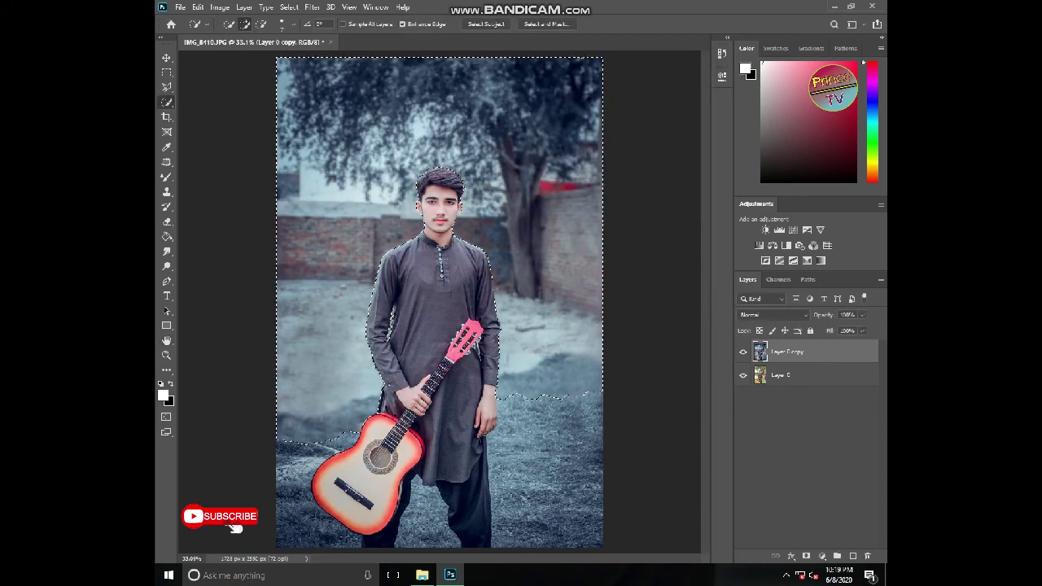
key(l)
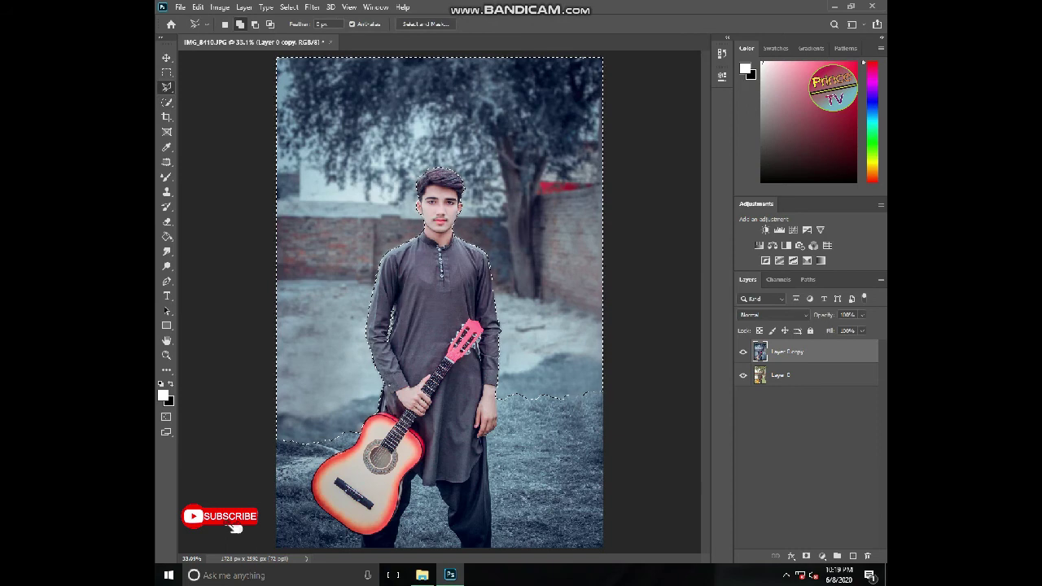
key(ctrl+d)
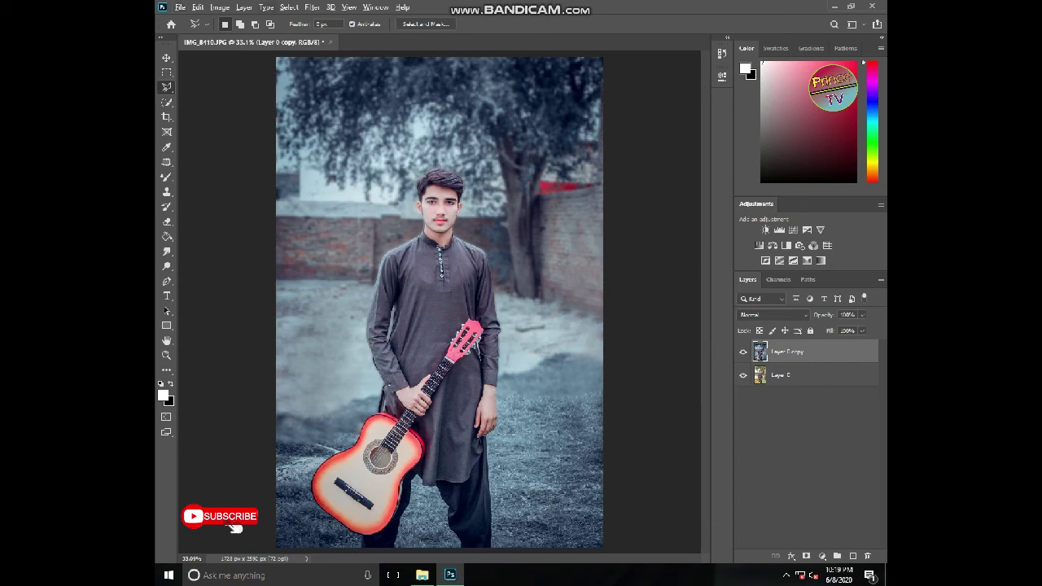
Open the Liquify filter on the man's head and nudge the crown of his hair upward with the Forward Warp Tool.
click(312, 7)
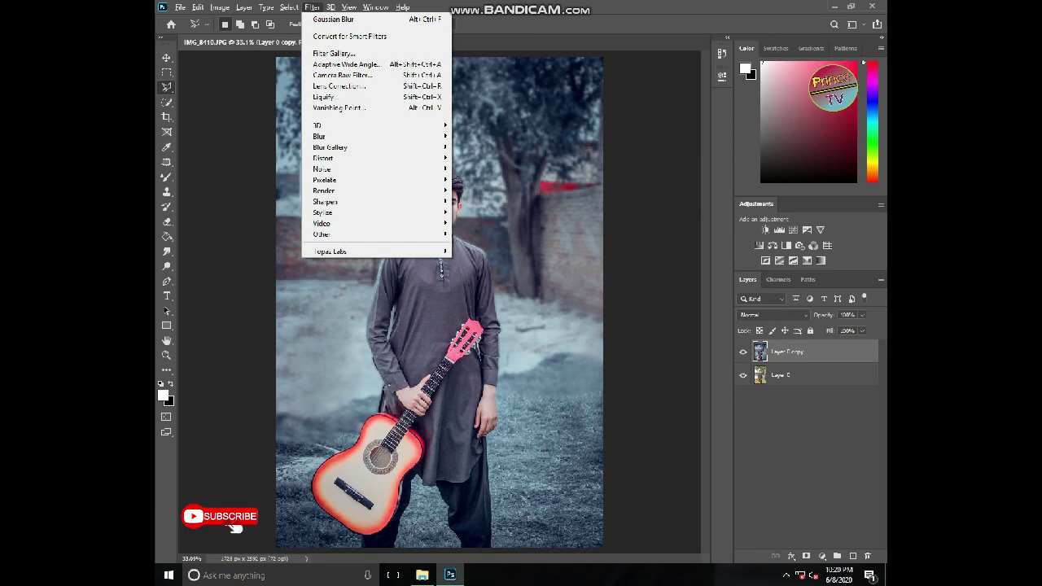
click(341, 96)
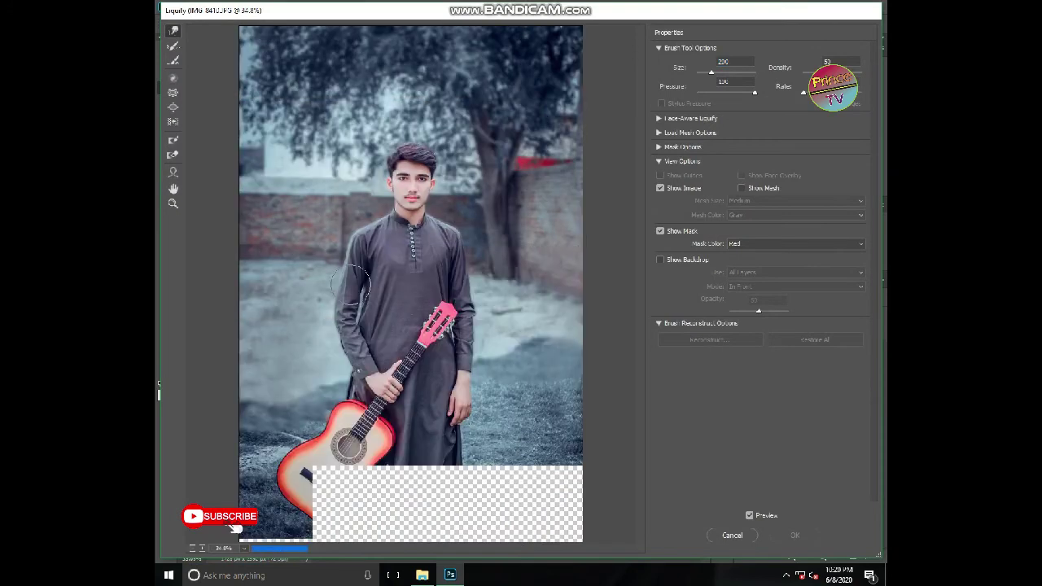
click(173, 204)
drag(363, 124, 464, 274)
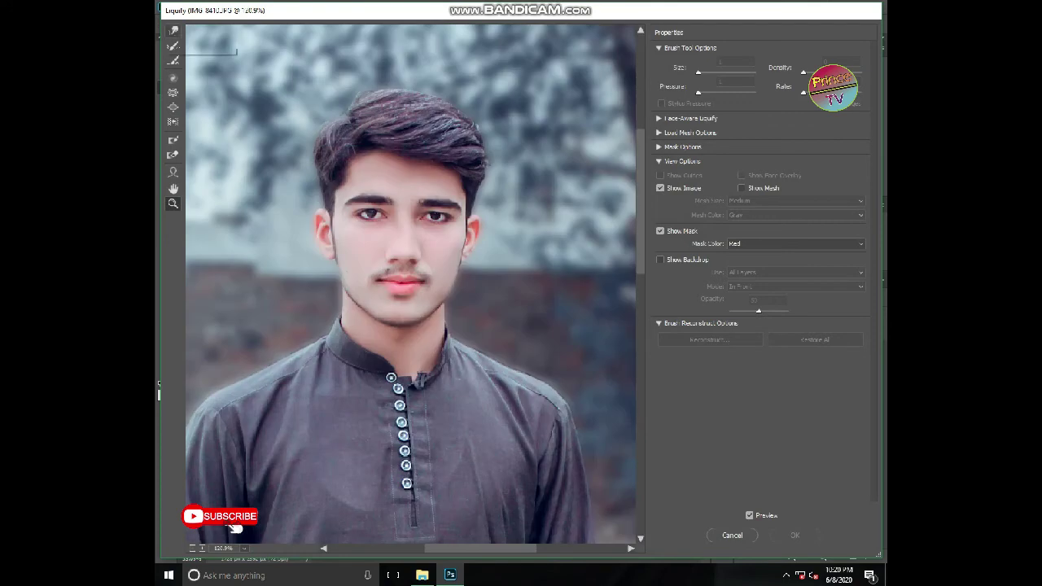
click(173, 31)
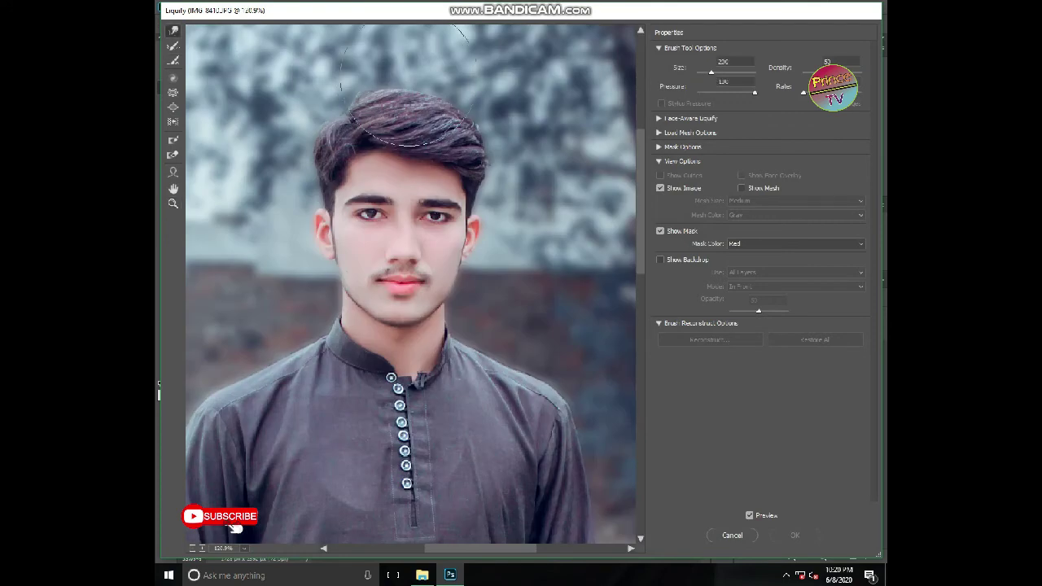
key(bracketright)
key(bracketright)
drag(449, 69, 451, 66)
key(bracketleft)
key(bracketleft)
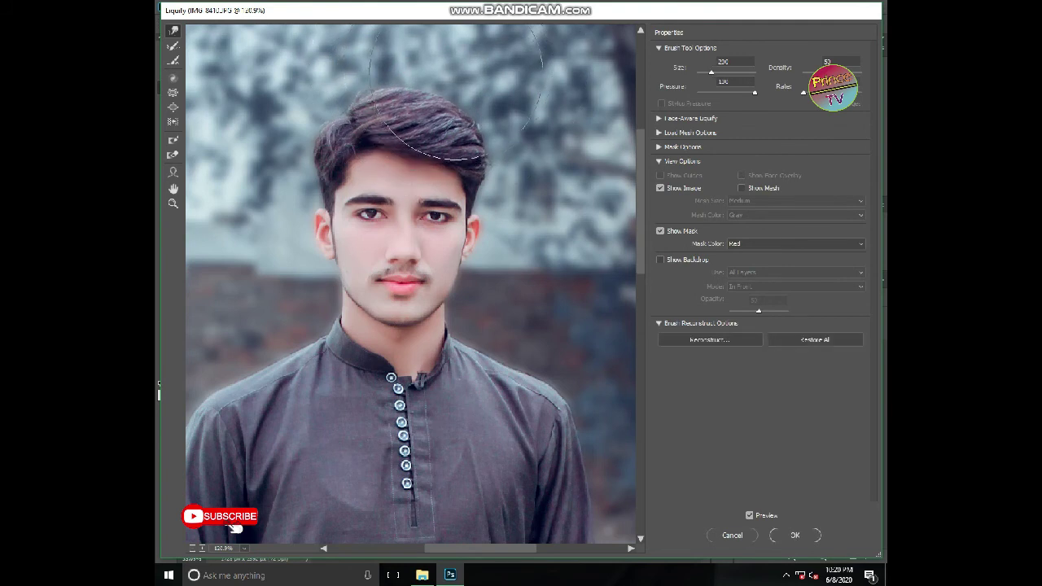
Push the top and both upper sides of the man's hair outward with varying warp brush sizes to add volume.
key(bracketright)
mouse_move(453, 113)
mouse_down()
mouse_move(462, 109)
mouse_move(410, 101)
mouse_up()
drag(337, 98, 328, 91)
key(bracketleft)
key(bracketleft)
key(bracketleft)
key(bracketleft)
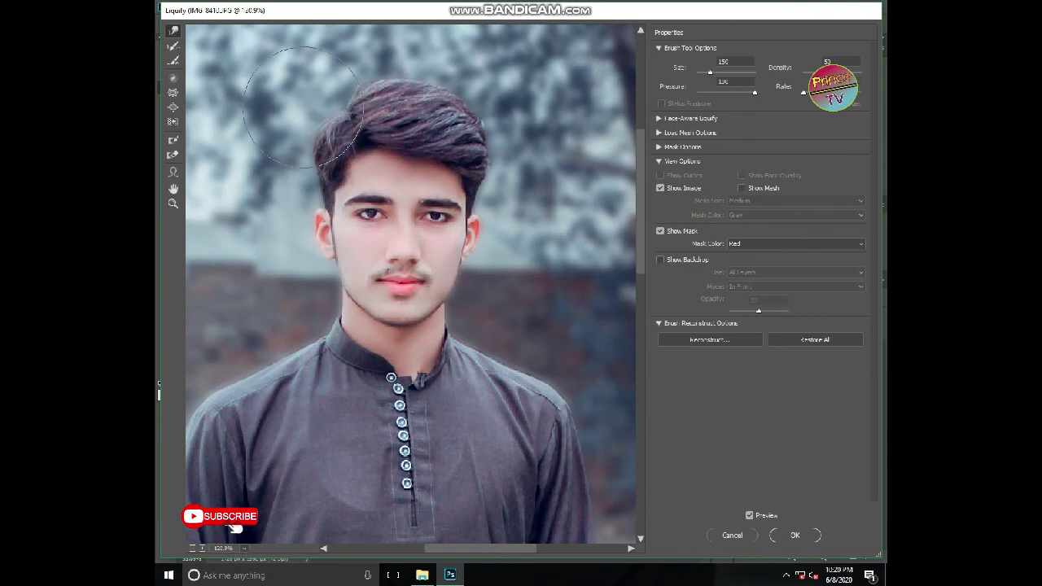
drag(357, 92, 351, 82)
key(bracketright)
key(bracketright)
drag(452, 104, 456, 100)
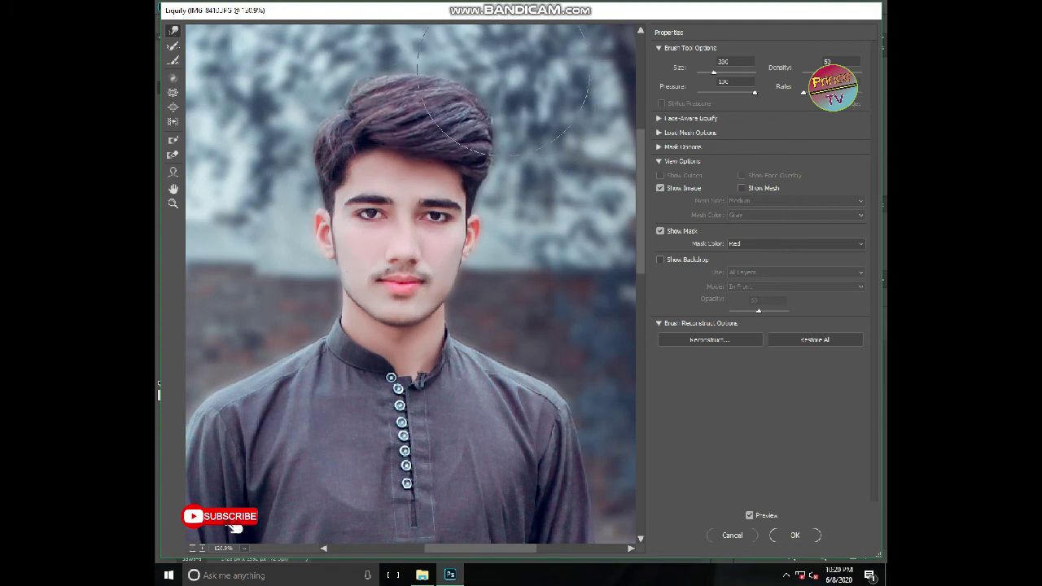
Touch up the hair's shape with the warp brush, reduce the brush size to 60 and apply the Liquify changes.
key(bracketleft)
key(bracketleft)
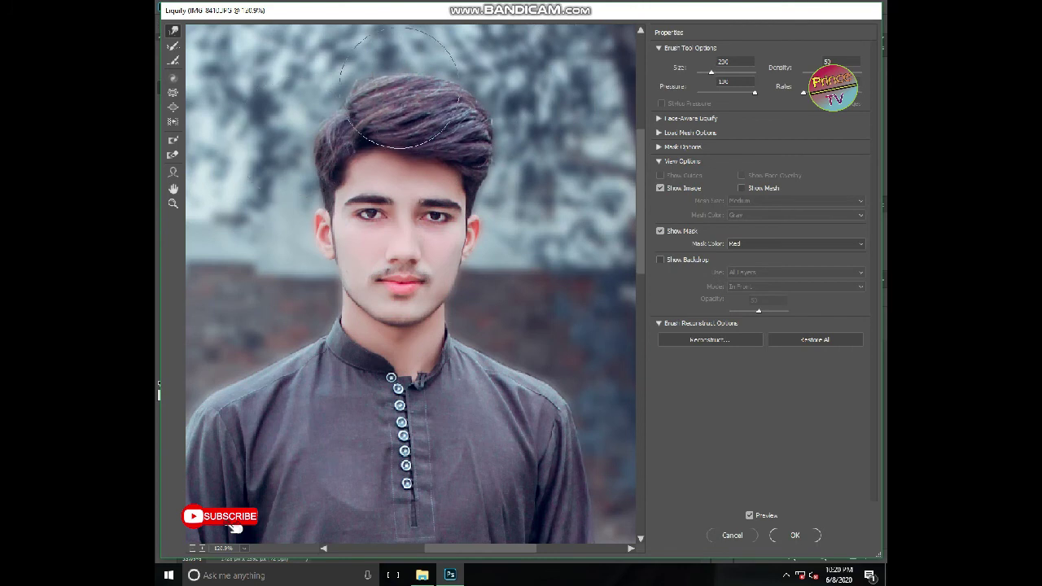
key(bracketright)
key(bracketright)
key(bracketright)
key(bracketright)
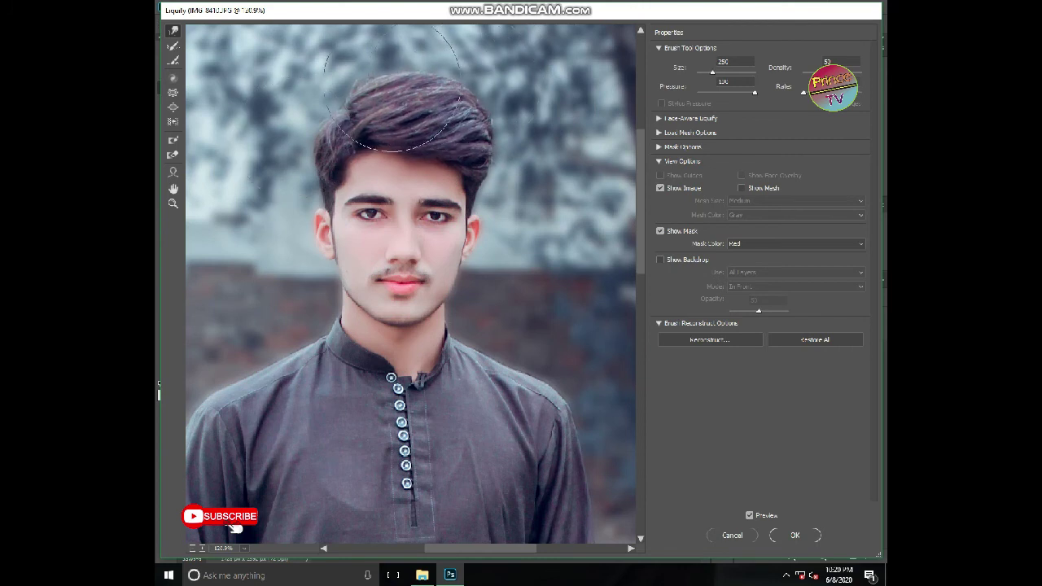
key(bracketright)
key(bracketleft)
key(bracketleft)
key(bracketleft)
key(bracketleft)
key(bracketleft)
key(bracketleft)
key(bracketleft)
key(bracketleft)
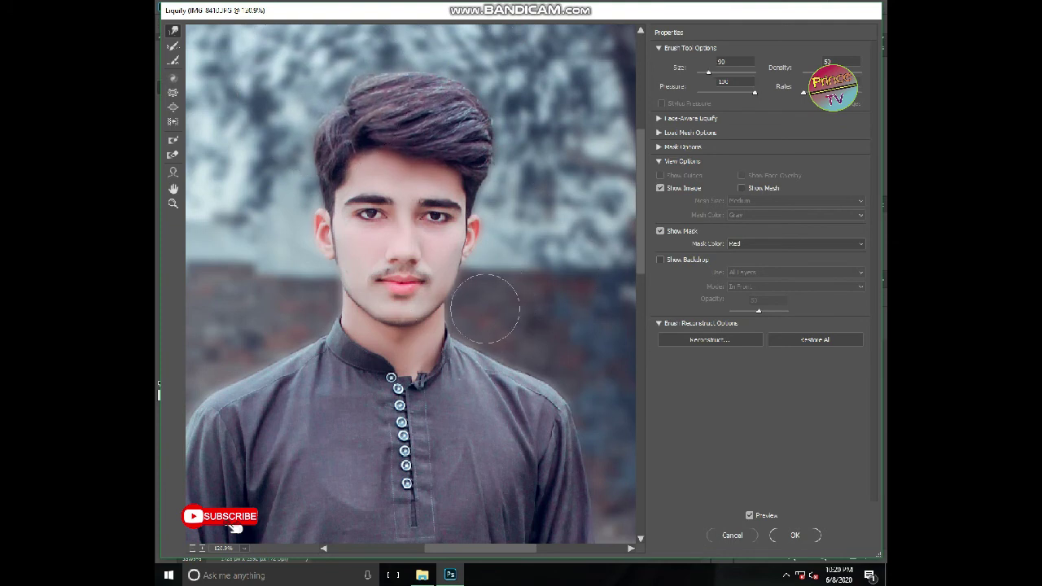
key(bracketleft)
key(bracketleft)
key(bracketleft)
key(bracketleft)
key(bracketleft)
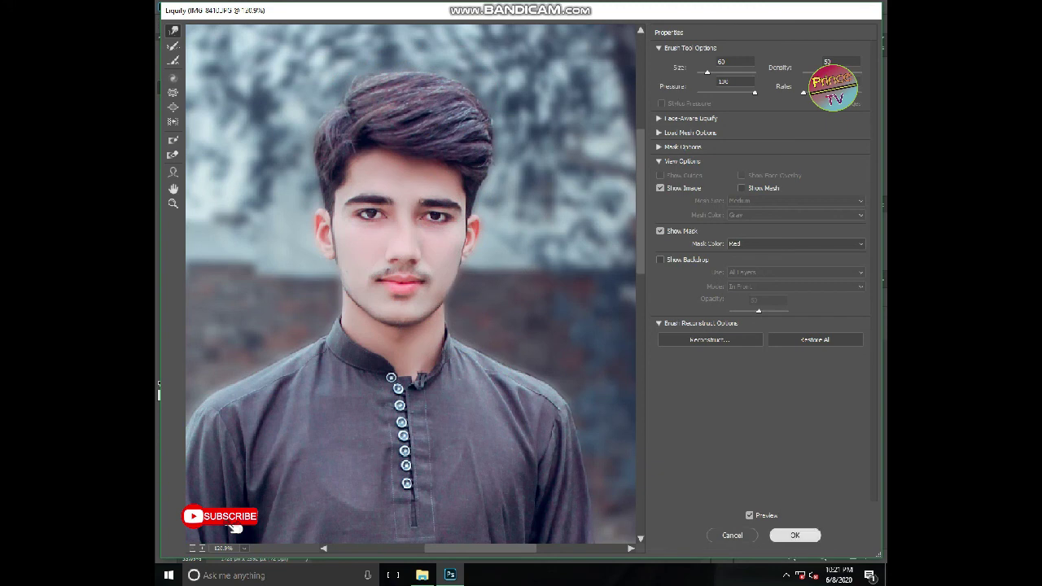
click(796, 536)
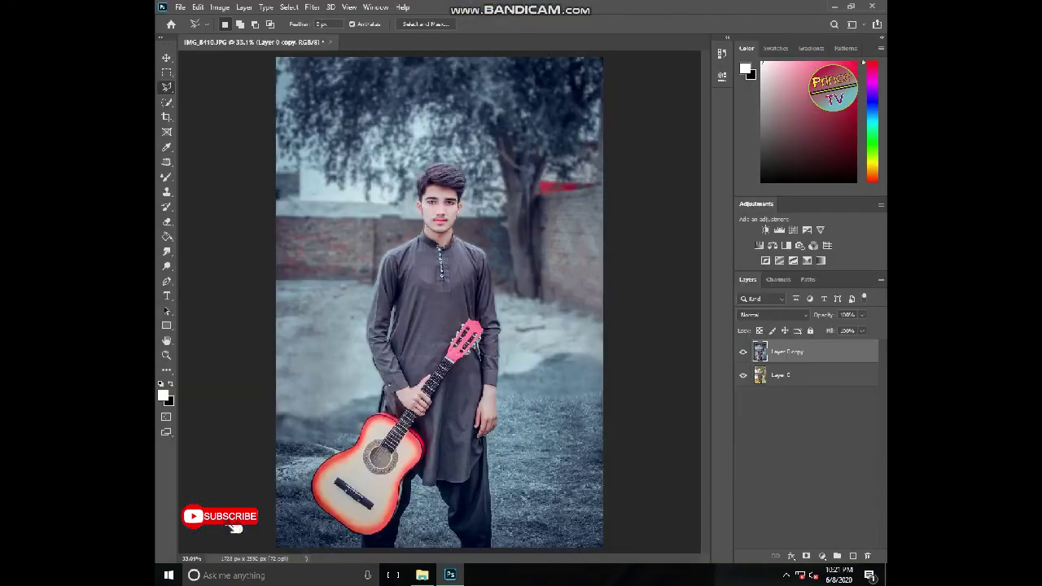
Patch the background around the top of the man's hair using the neighbouring tree foliage, and deselect the area.
scroll(441, 157, up, 7)
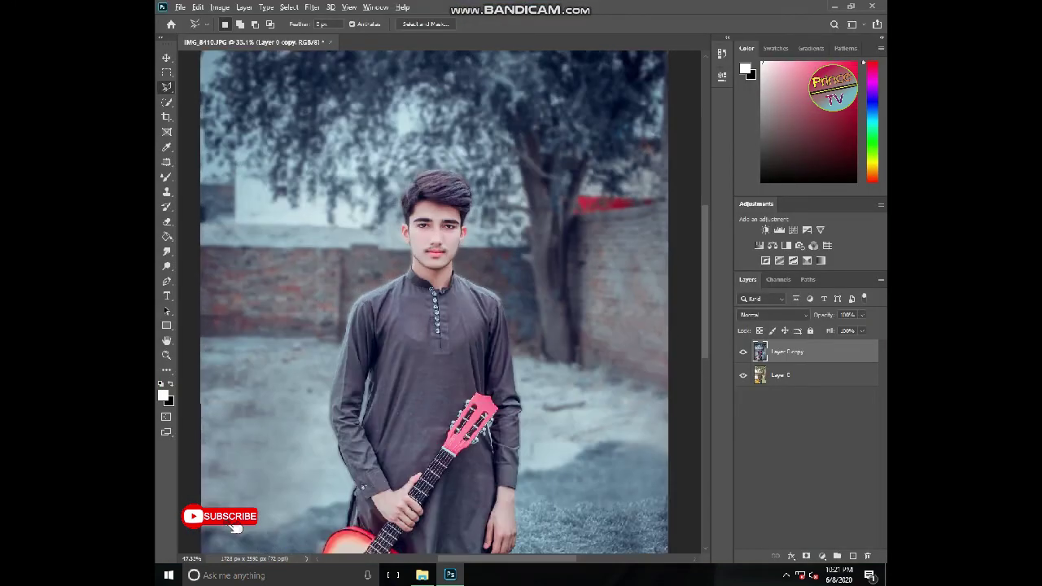
scroll(438, 170, up, 3)
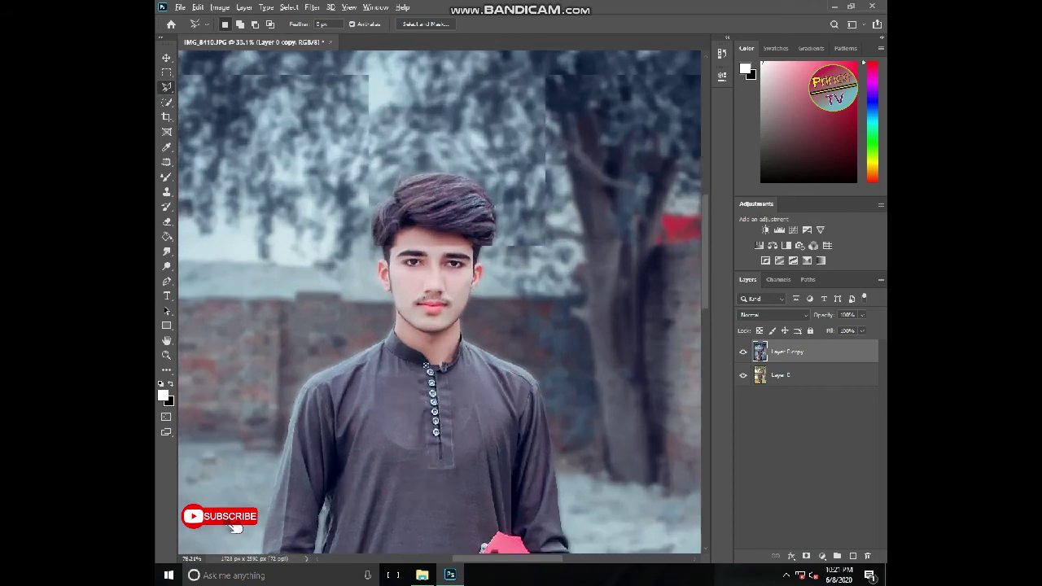
scroll(447, 176, up, 2)
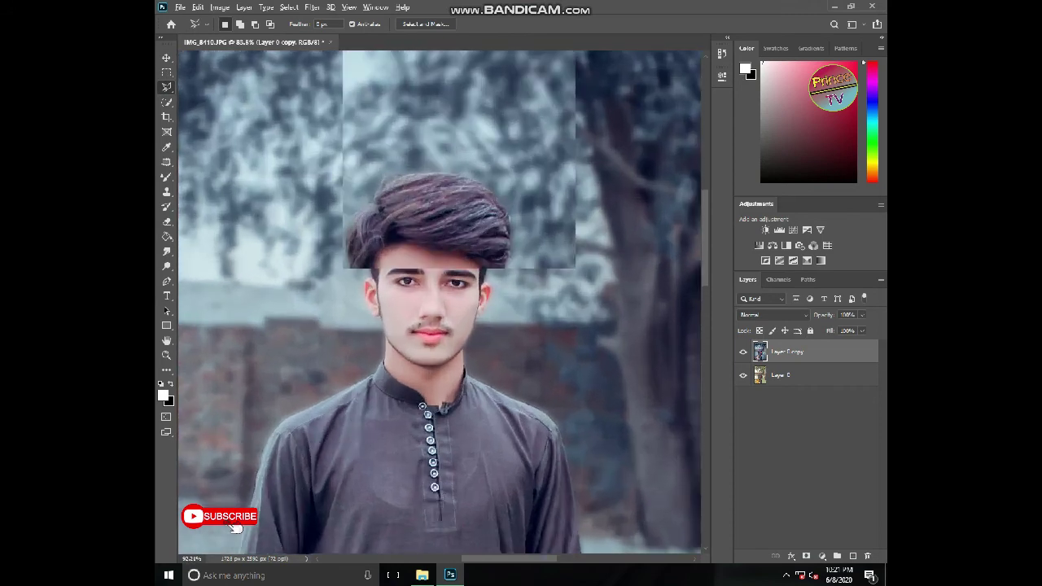
key(j)
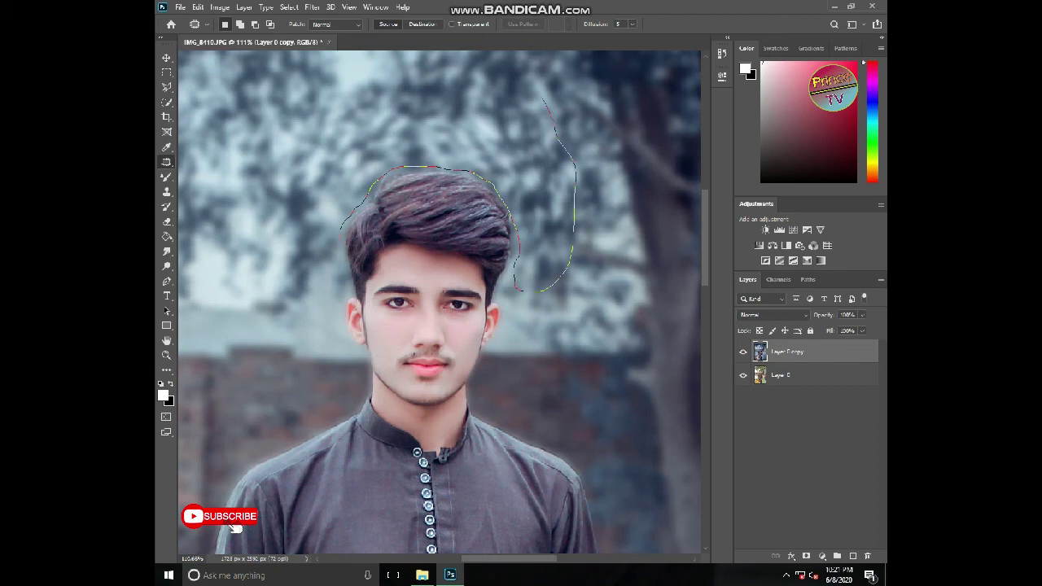
drag(310, 199, 334, 236)
scroll(325, 231, down, 6)
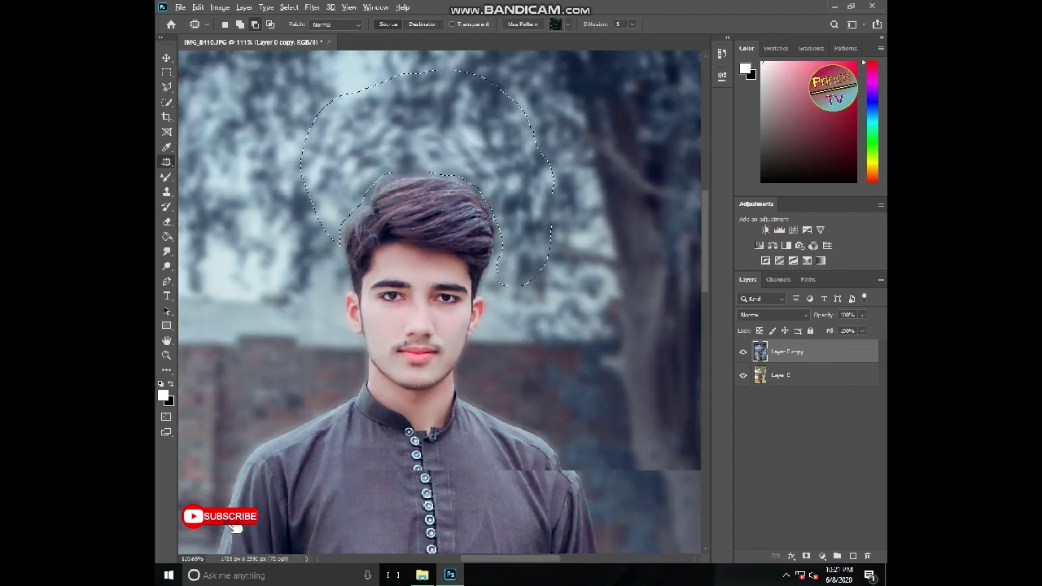
scroll(341, 197, down, 3)
drag(342, 197, 222, 192)
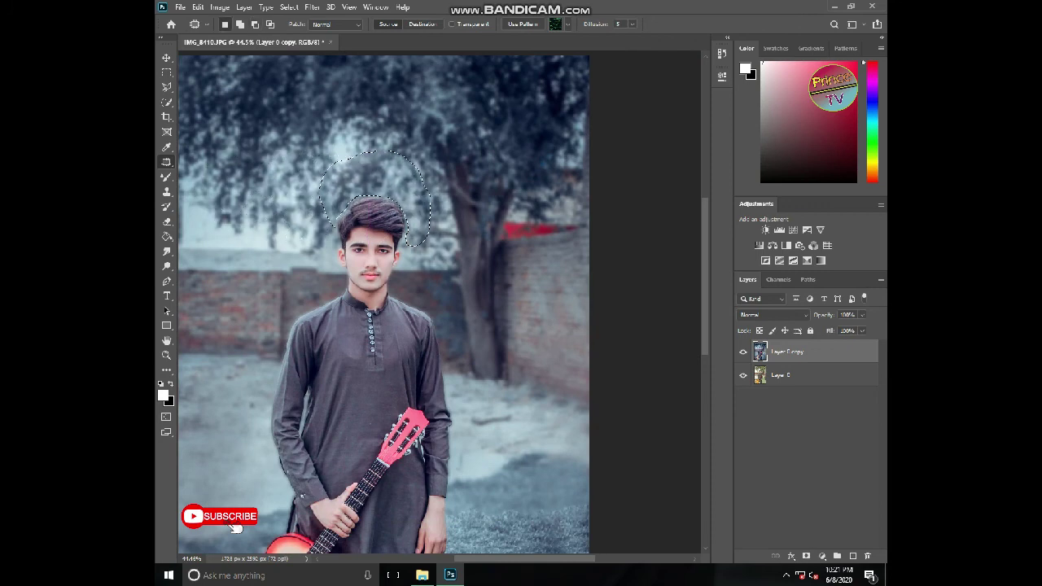
key(ctrl+d)
scroll(440, 302, down, 4)
scroll(440, 301, up, 1)
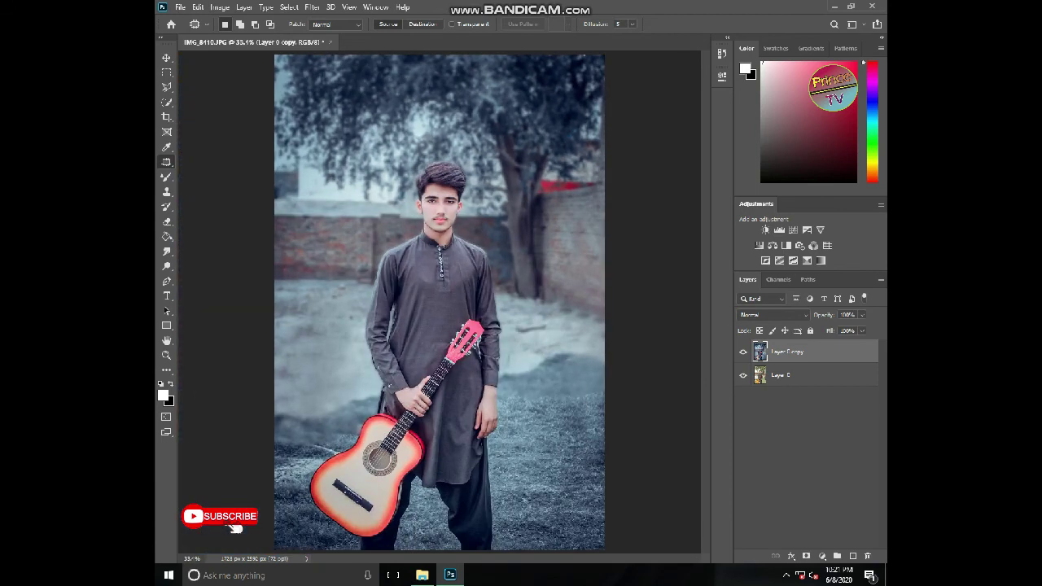
Place the "Making real things that really make a difference" image from File Explorer in the photo's upper-left corner.
click(422, 575)
drag(330, 130, 391, 152)
drag(462, 235, 414, 165)
drag(431, 218, 417, 203)
key(Return)
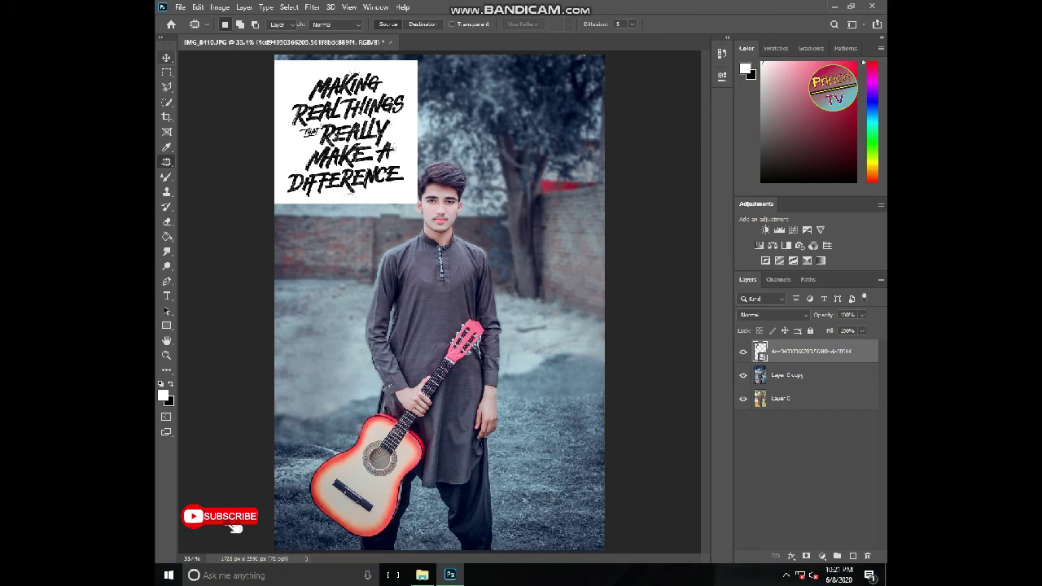
Set the quote layer's blend mode to Linear Burn to hide its white background.
key(v)
click(762, 299)
click(763, 299)
click(773, 315)
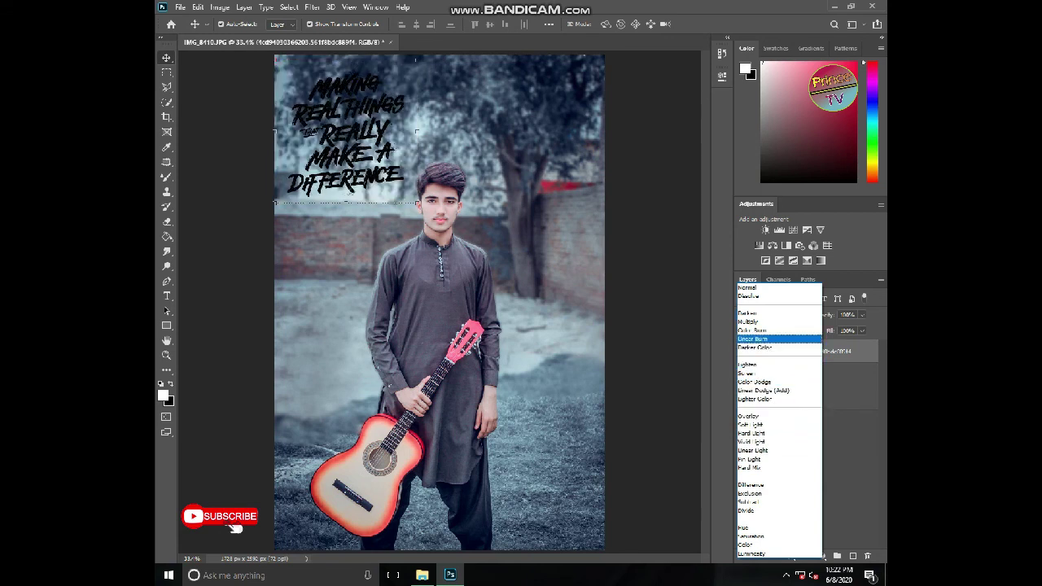
click(752, 339)
Scale down the quote proportionally and position it beside the man's head at the photo's left edge.
drag(355, 139, 349, 254)
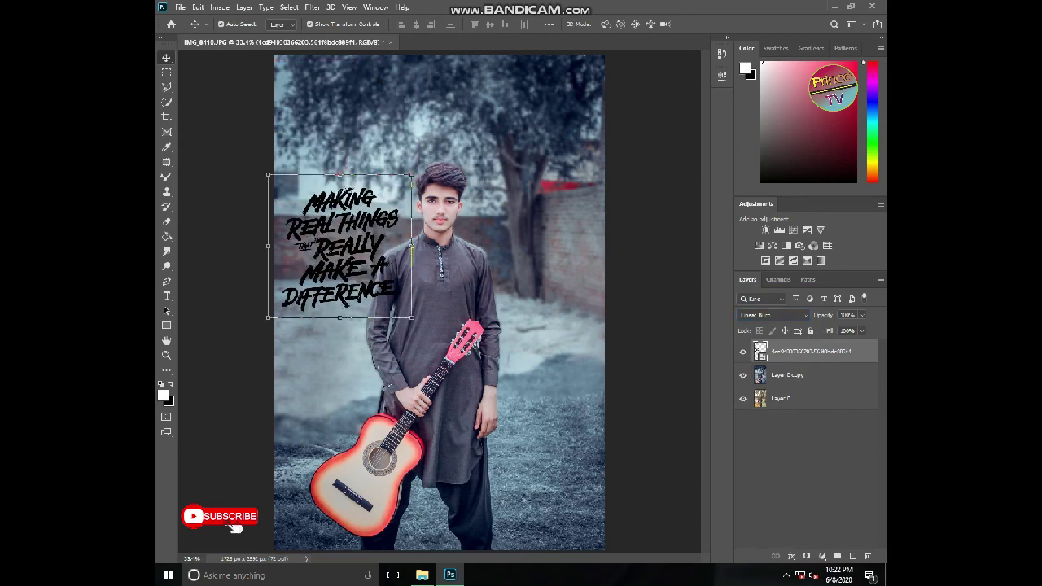
drag(412, 318, 354, 260)
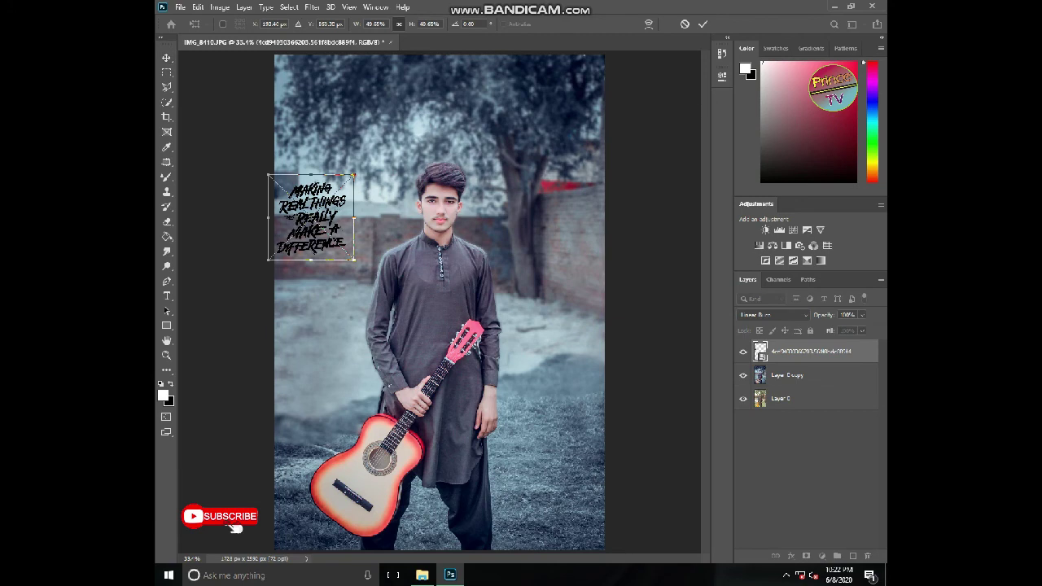
drag(342, 215, 378, 240)
key(Return)
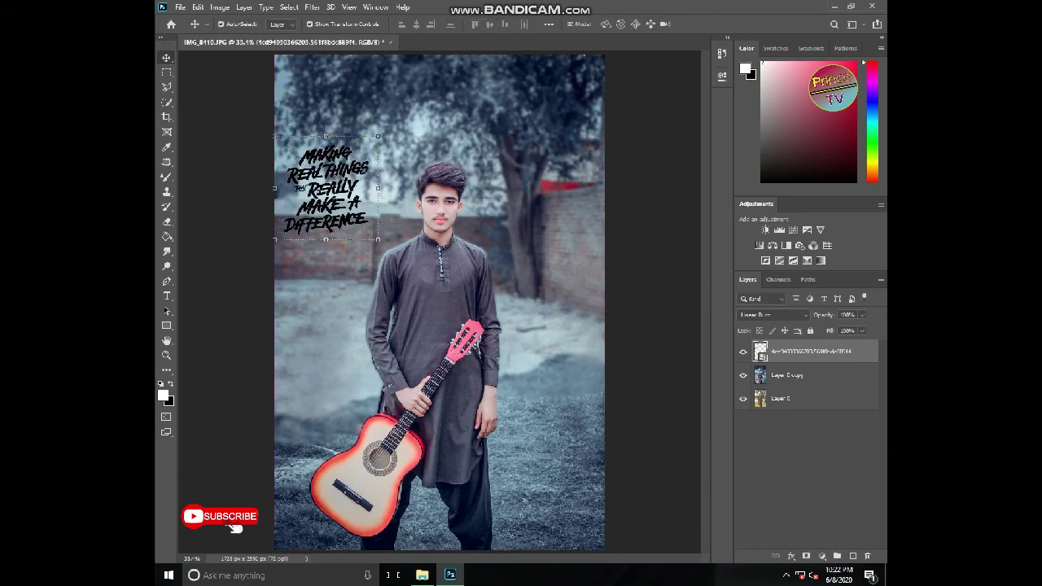
Place the orange light glow image from File Explorer and enlarge it over the photo's upper-left area.
click(422, 574)
drag(488, 124, 390, 387)
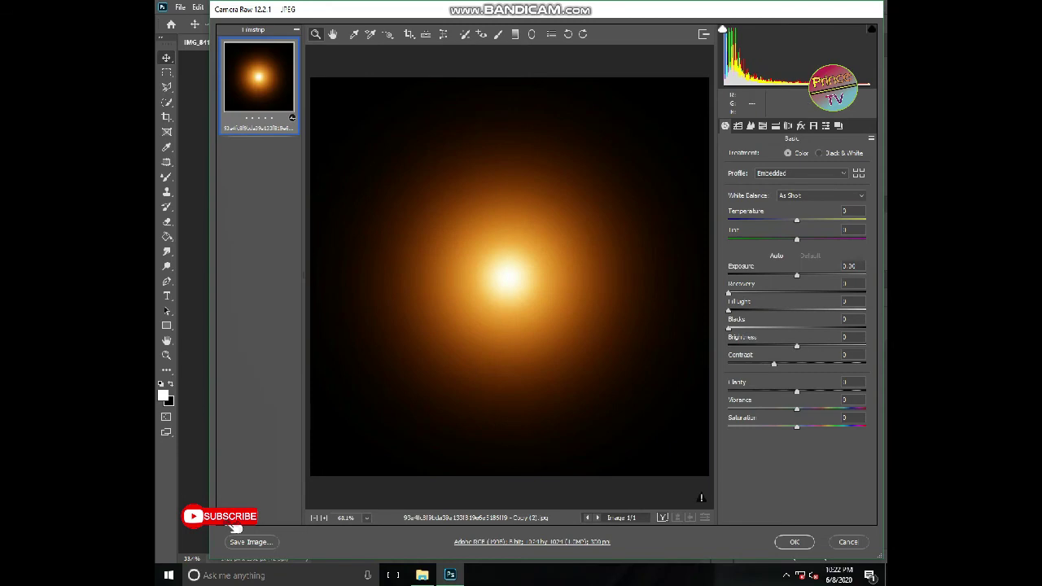
key(Return)
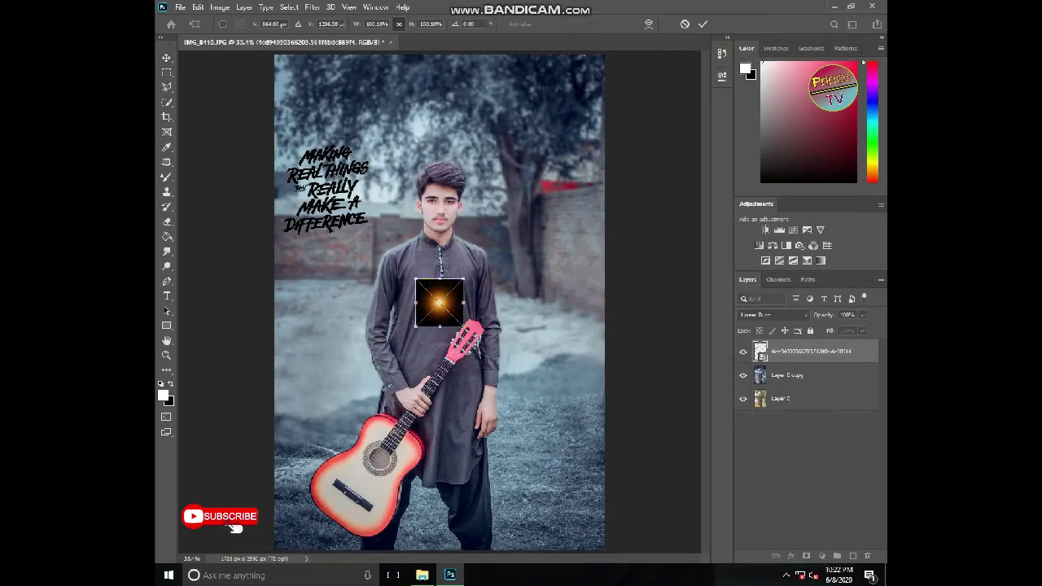
drag(464, 278, 643, 100)
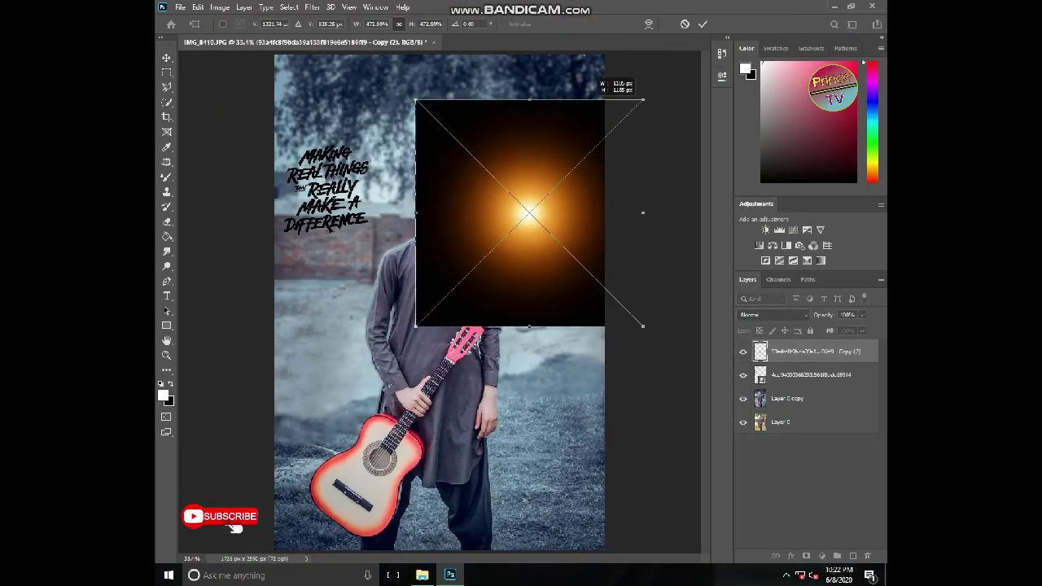
drag(541, 197, 306, 98)
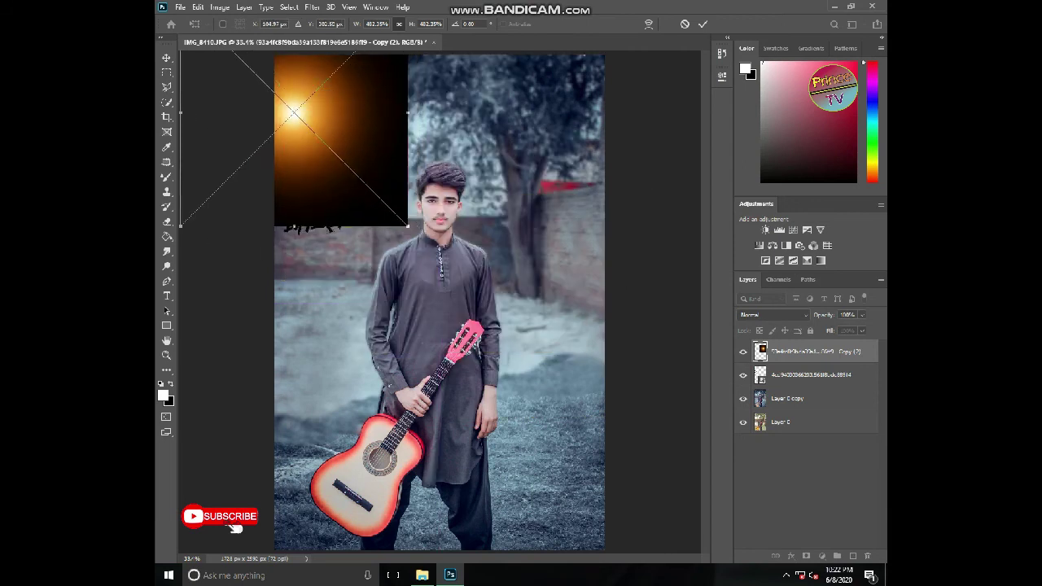
drag(505, 324, 567, 369)
drag(408, 221, 493, 303)
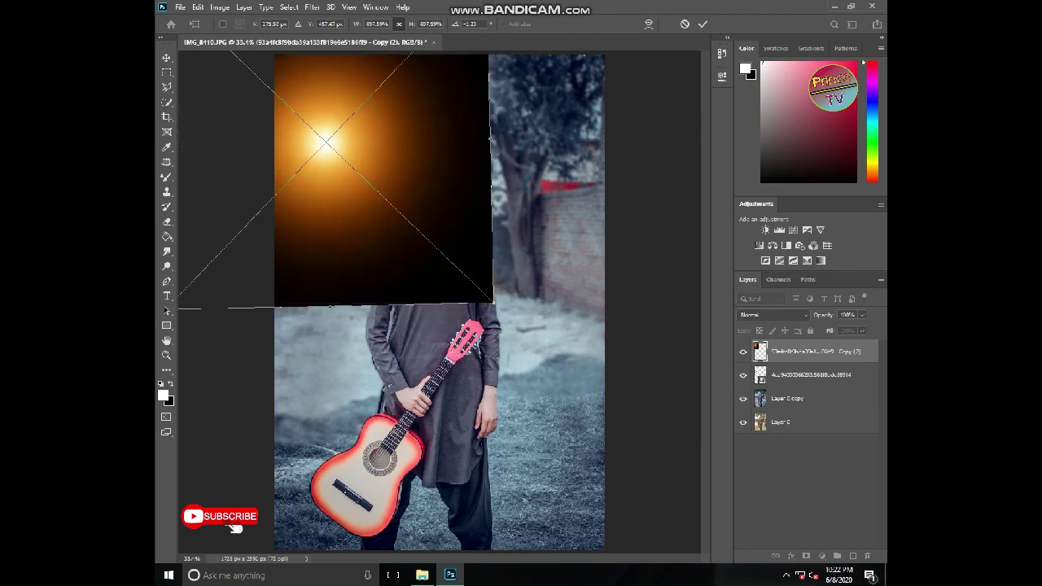
key(Return)
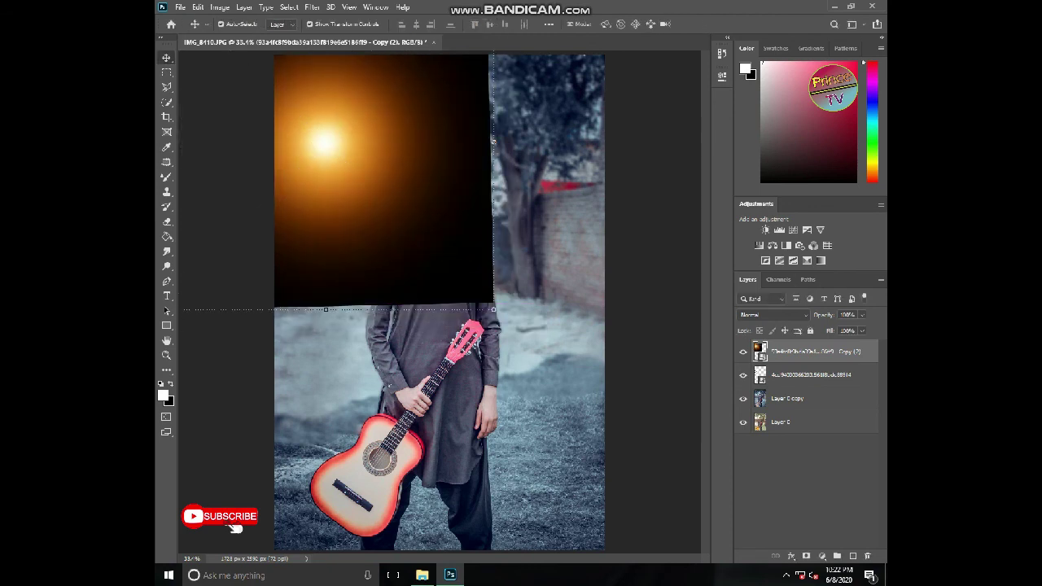
Set the glow layer's blend mode to Screen and move the light closer to the photo's upper-left corner.
click(774, 315)
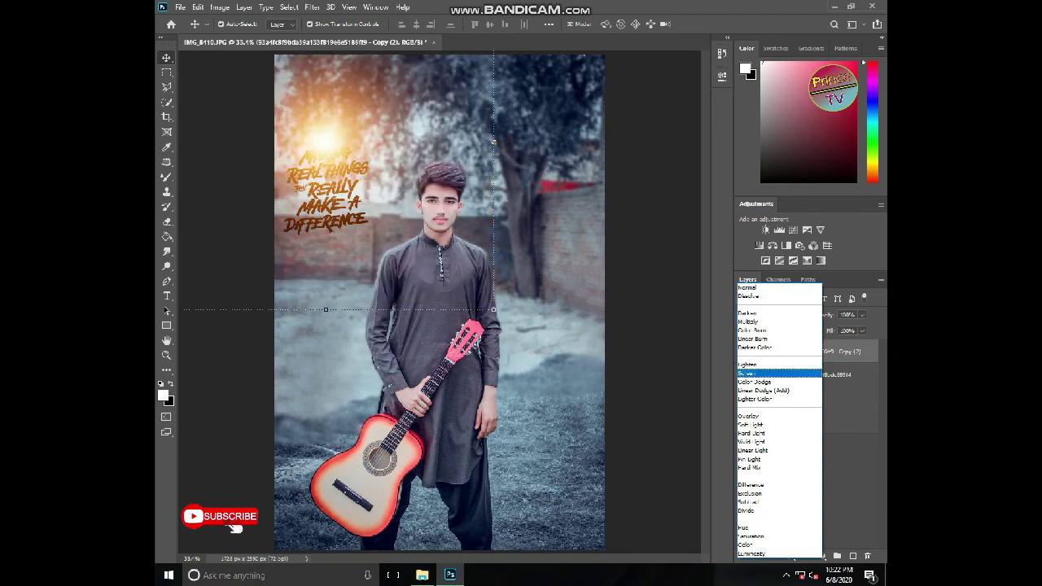
click(765, 374)
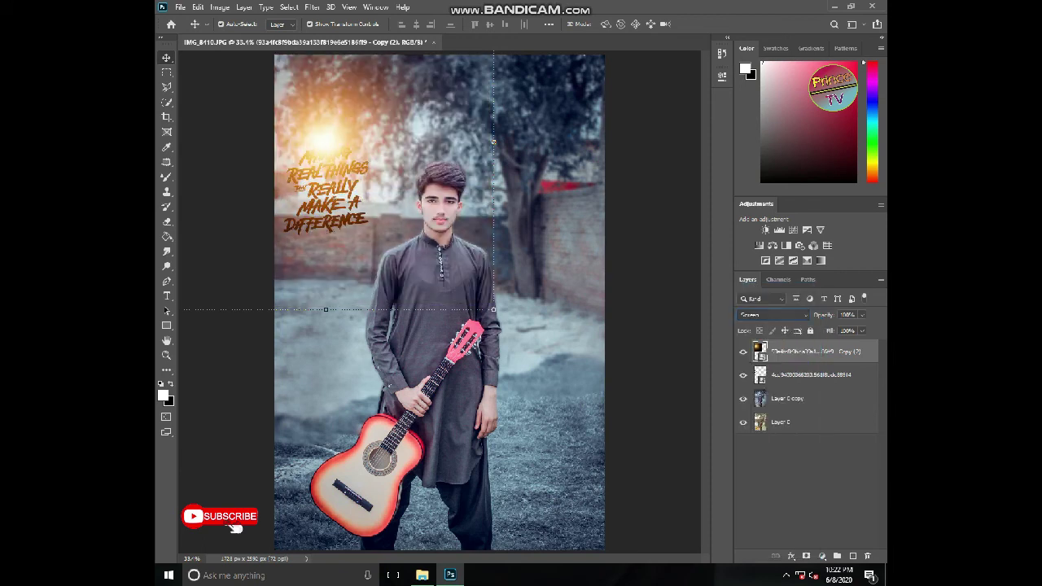
drag(376, 151, 337, 104)
Enlarge the glow so its warm light spreads across the photo, keeping its bright centre at the upper-left corner.
key(ctrl+t)
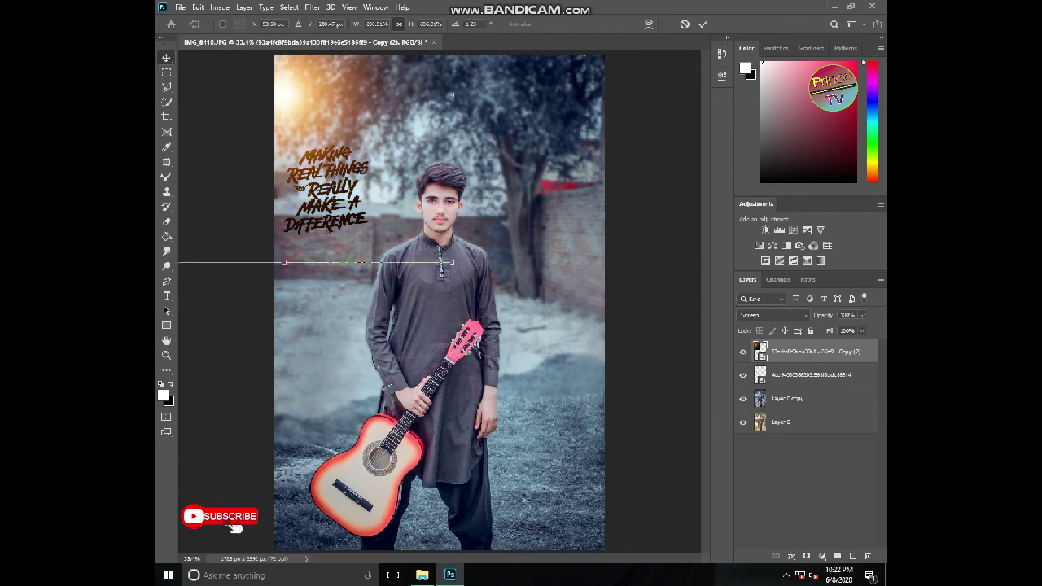
drag(453, 263, 598, 403)
scroll(598, 403, down, 5)
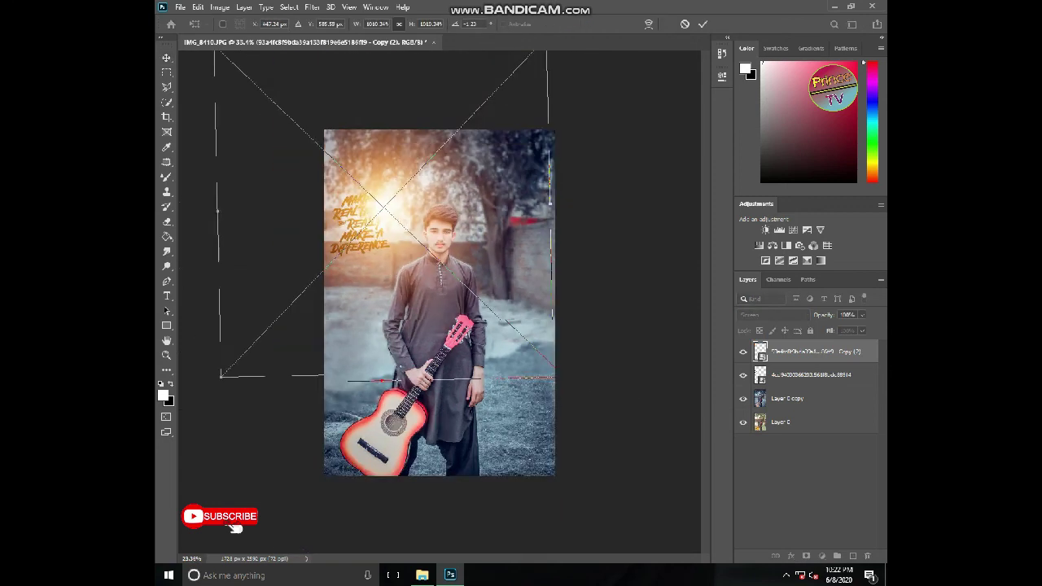
drag(397, 230, 367, 193)
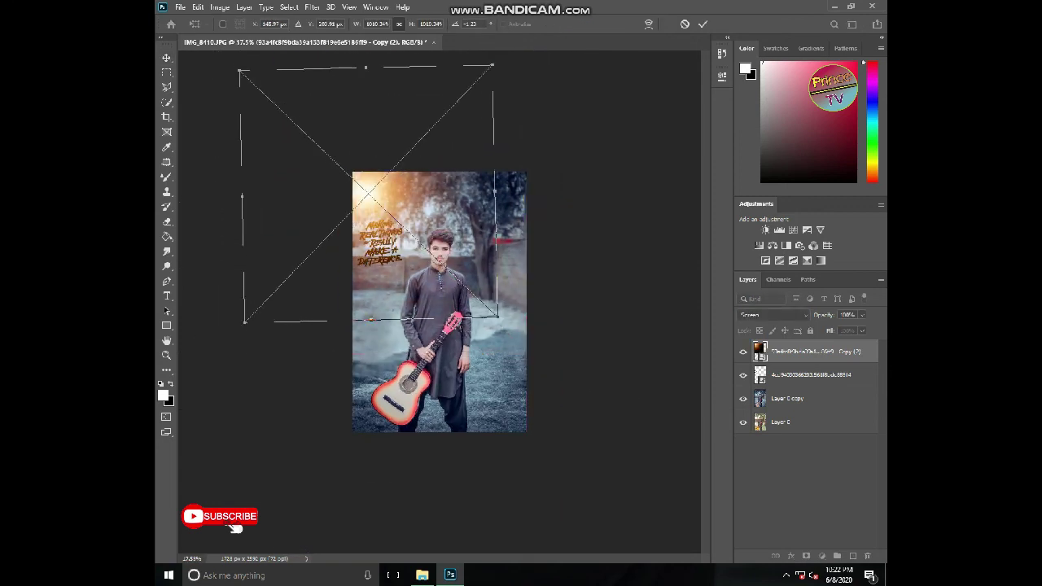
drag(499, 316, 631, 444)
drag(450, 350, 383, 264)
key(Return)
Move the quote layer above the glow layer and nudge the glow further into the photo's upper-left corner.
drag(815, 375, 814, 348)
click(807, 486)
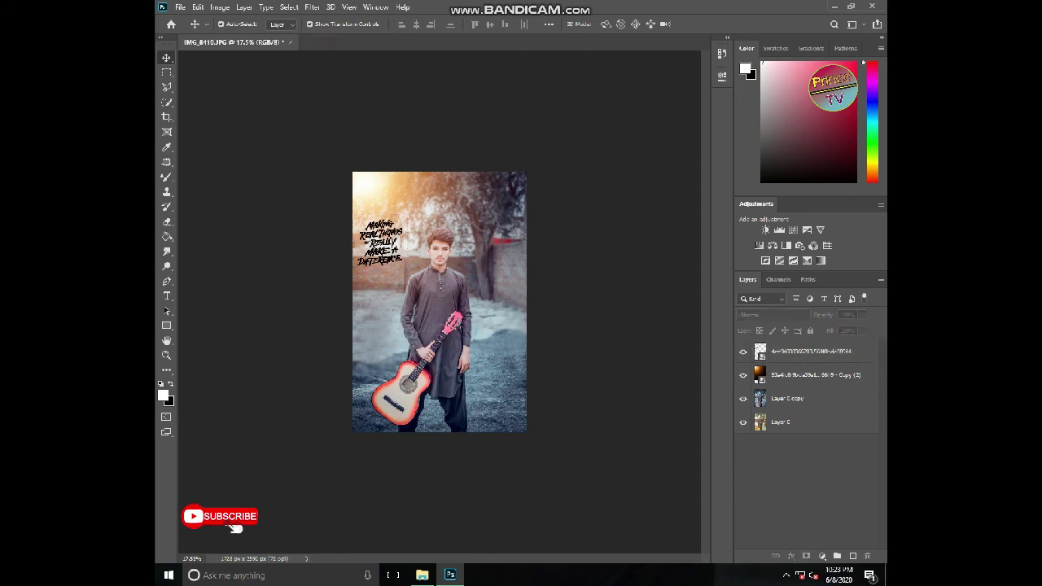
mouse_move(369, 181)
mouse_down()
mouse_move(354, 174)
mouse_move(365, 181)
mouse_up()
click(332, 171)
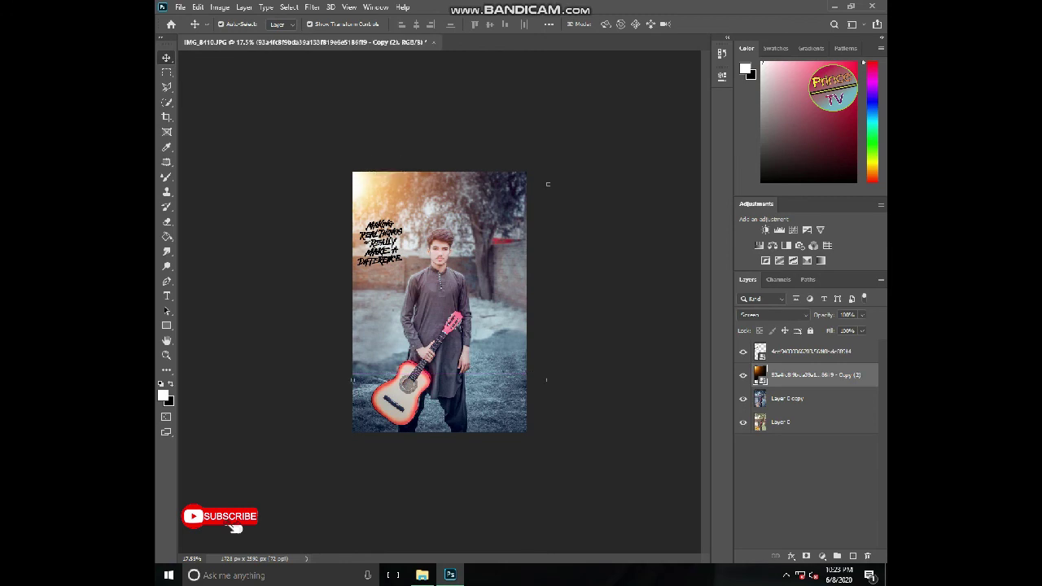
click(326, 220)
Place the "v shape cut" image from File Explorer and scale it down to about 16% over the man's face.
click(422, 575)
click(806, 135)
drag(806, 135, 440, 326)
scroll(440, 302, up, 5)
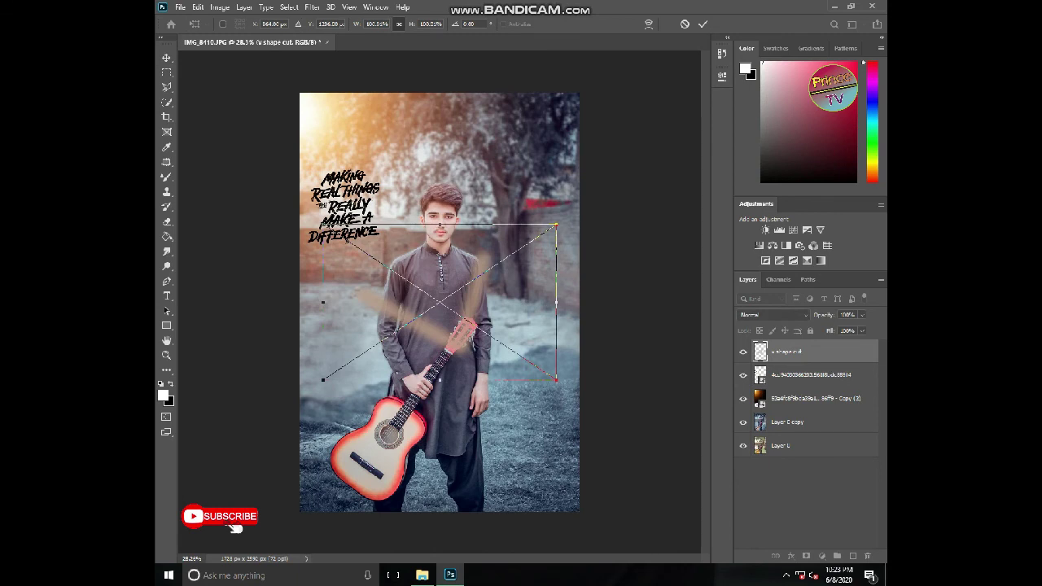
drag(556, 225, 440, 218)
scroll(440, 218, up, 7)
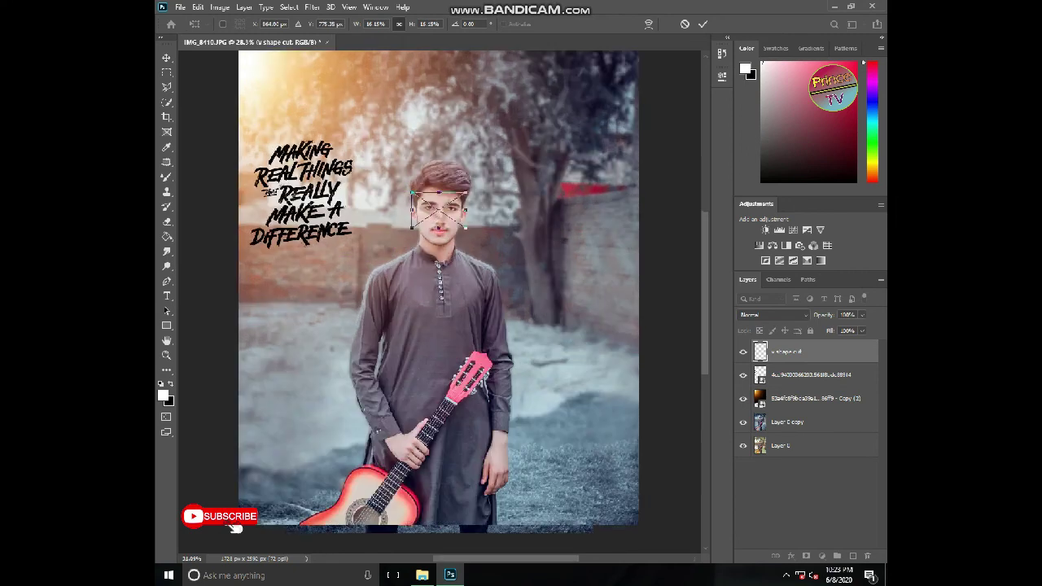
scroll(438, 218, up, 6)
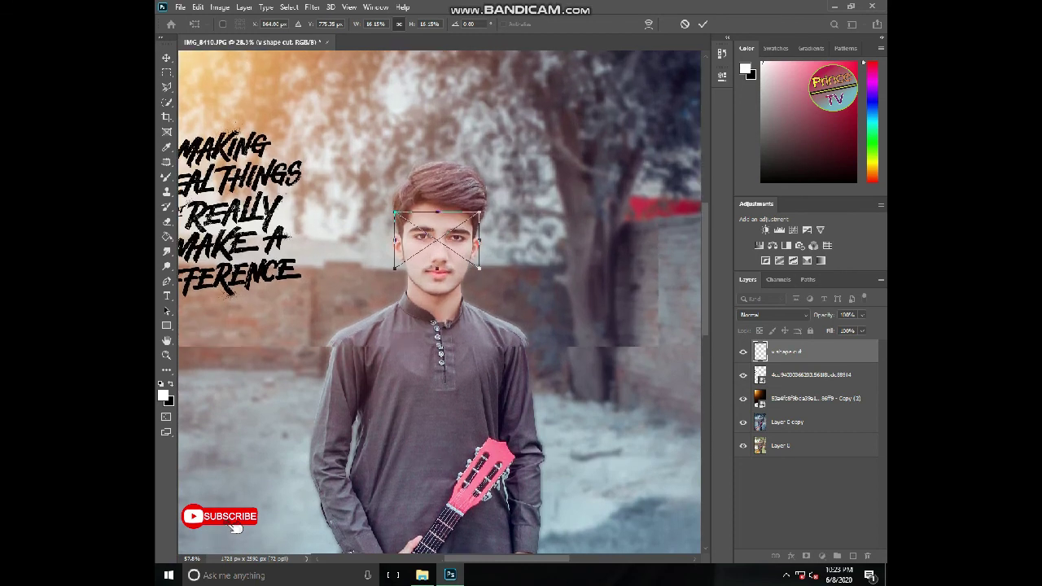
scroll(441, 200, up, 3)
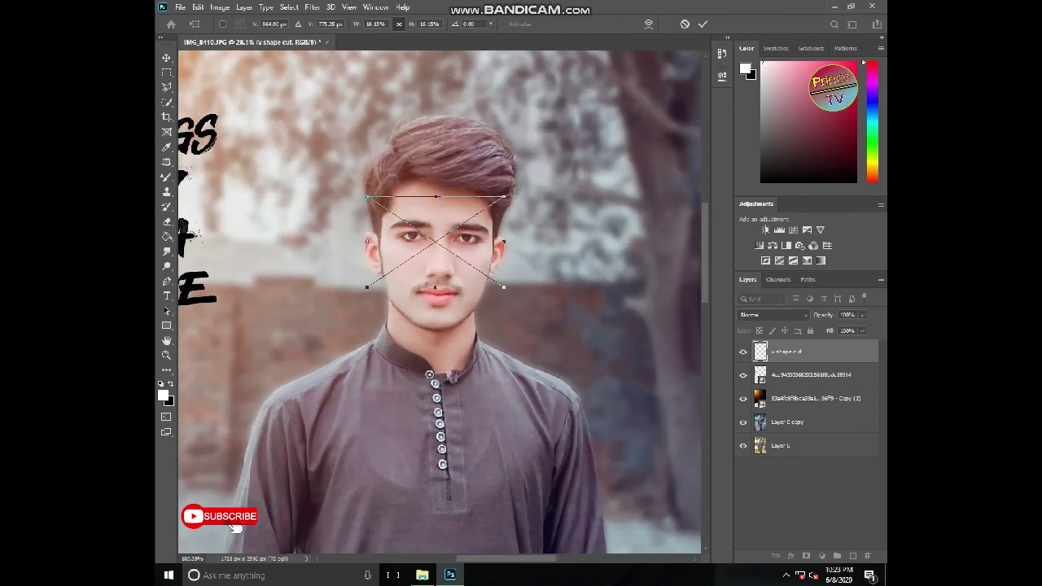
scroll(440, 275, up, 6)
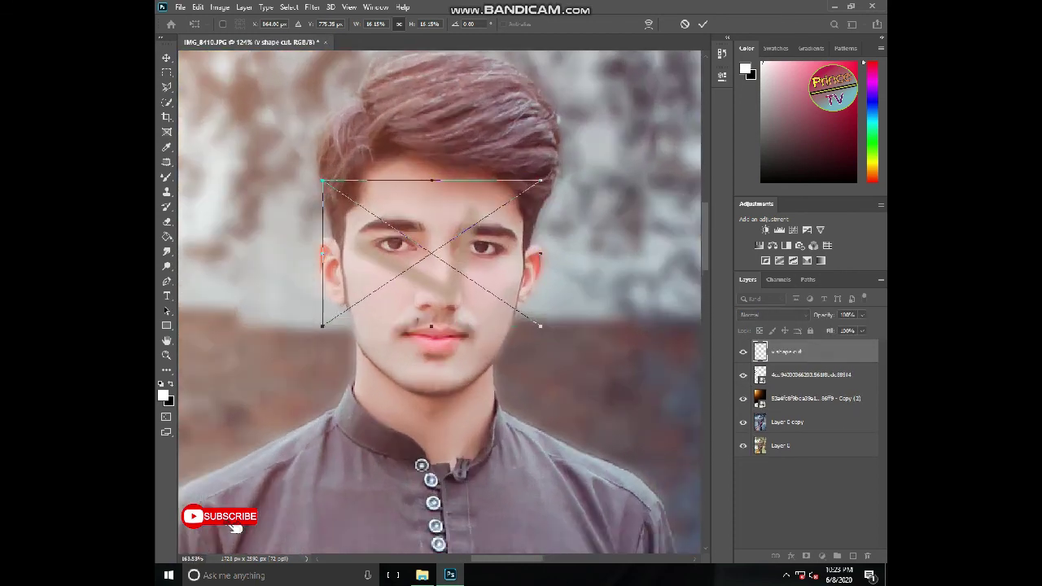
scroll(439, 293, up, 3)
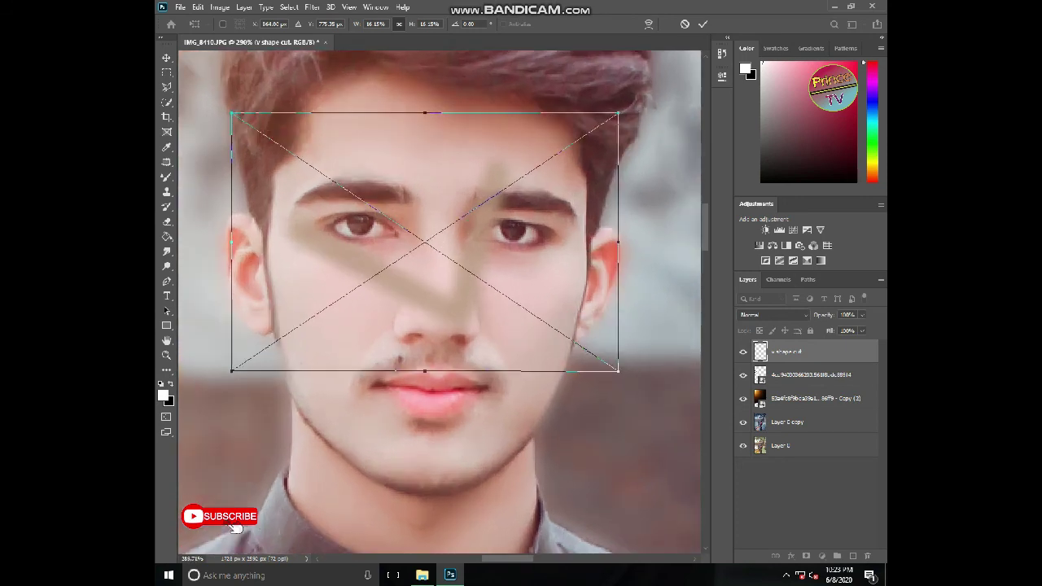
key(Return)
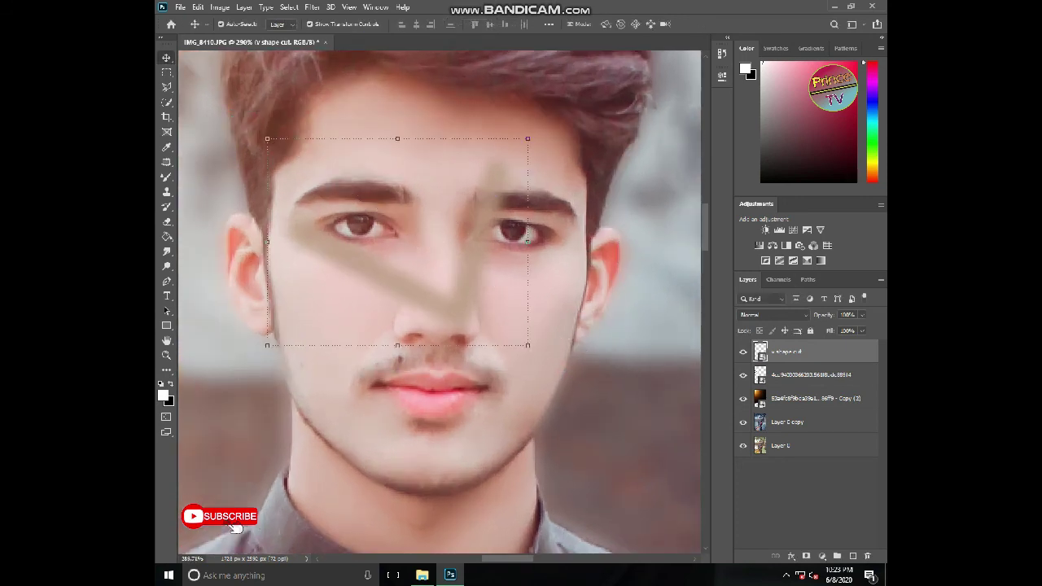
Shrink the V-shaped cut further and position it across the outer part of the eyebrow on the photo's left side.
key(ctrl+t)
drag(527, 139, 509, 164)
drag(599, 137, 348, 195)
drag(398, 172, 394, 191)
key(Return)
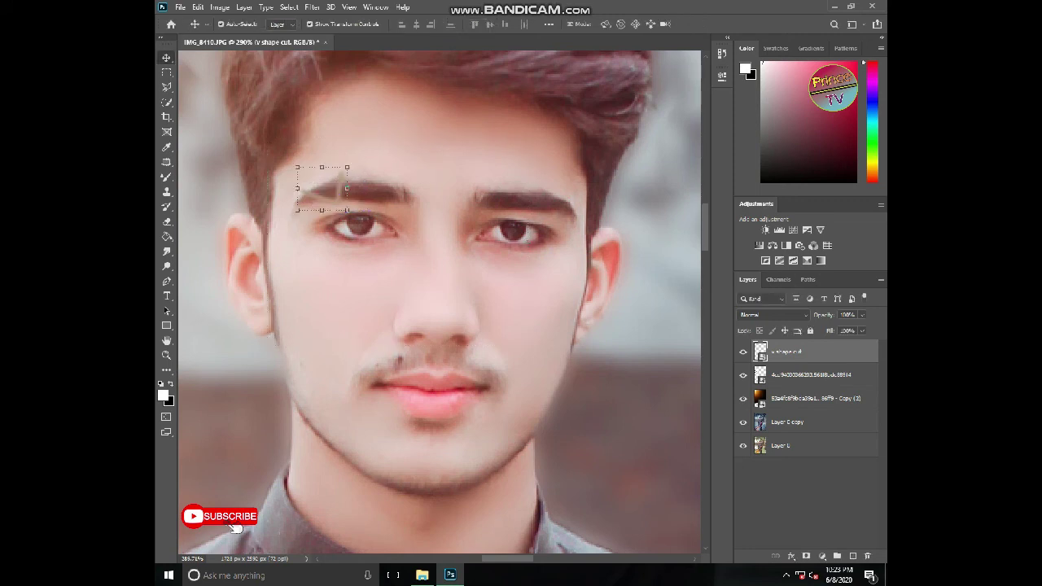
Brighten the V-shaped eyebrow cut with a Levels adjustment on its shadow, midtone and highlight inputs.
key(ctrl)
key(ctrl+l)
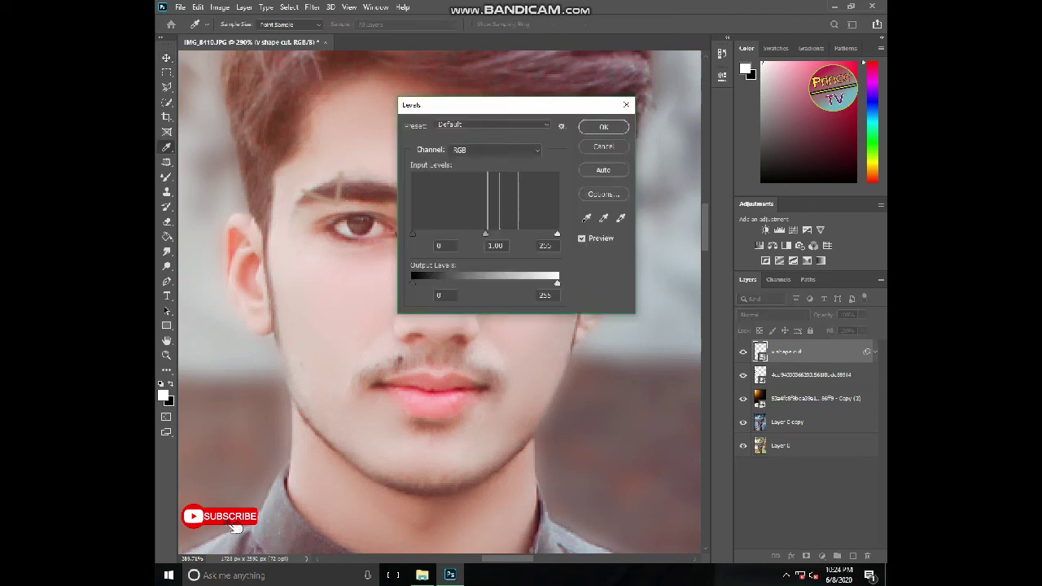
drag(537, 105, 643, 66)
drag(591, 196, 558, 196)
drag(663, 196, 652, 196)
drag(517, 195, 523, 195)
click(709, 88)
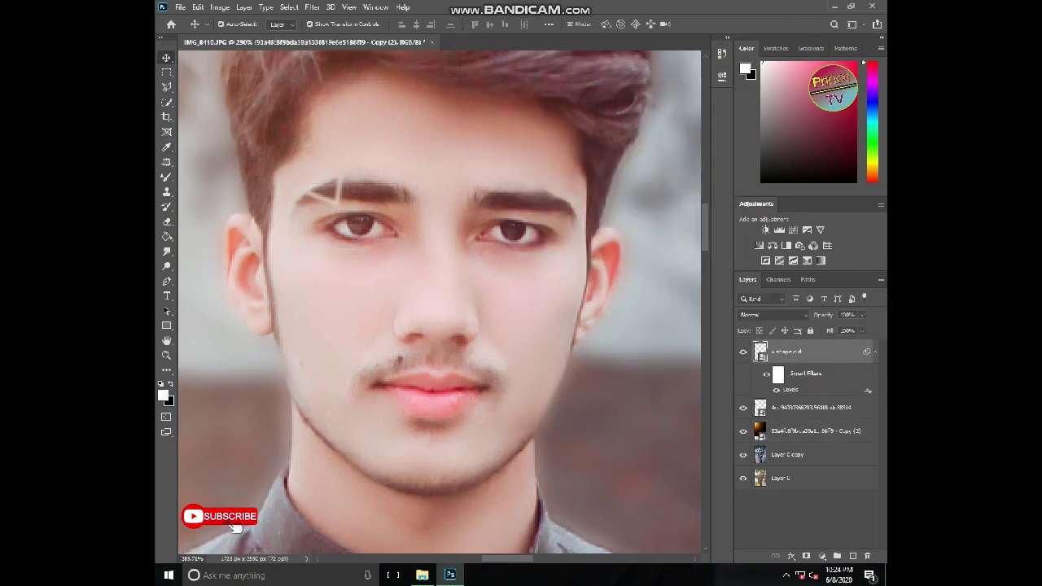
Lighten the lower iris of the eye below the cut eyebrow on the Layer 0 copy, using a smaller Dodge tool brush.
click(815, 431)
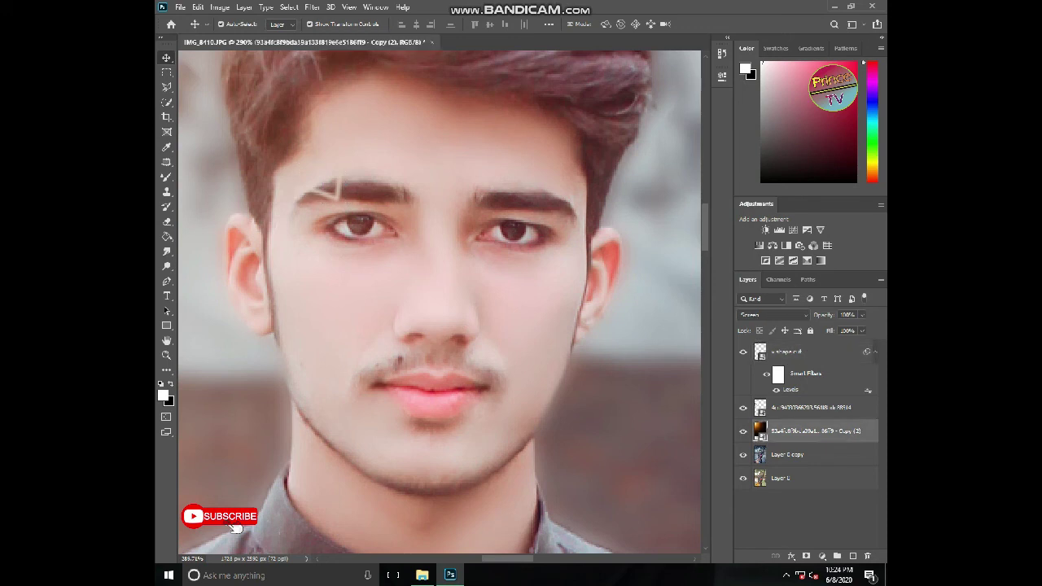
scroll(371, 229, up, 5)
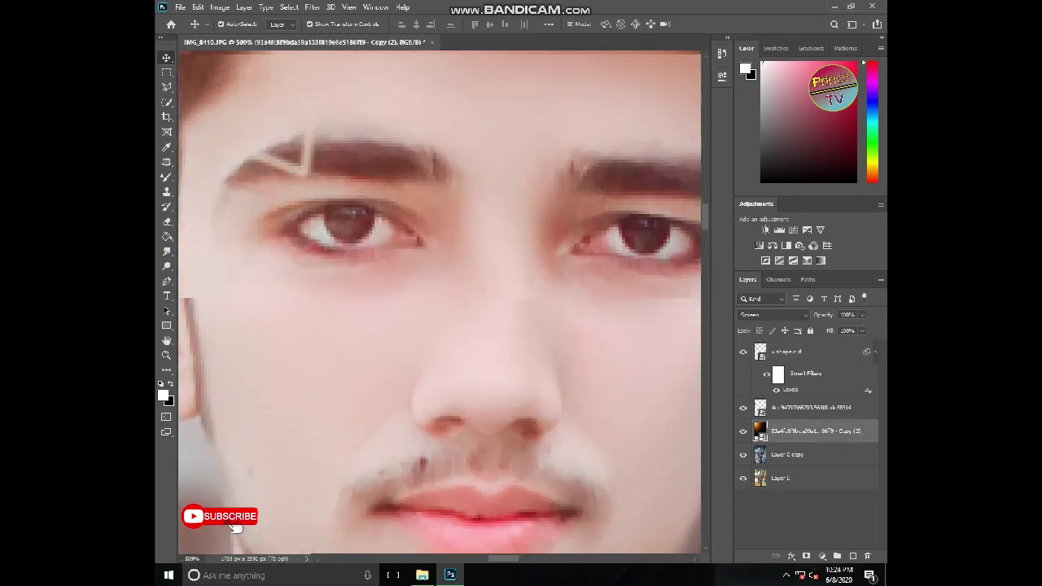
click(802, 455)
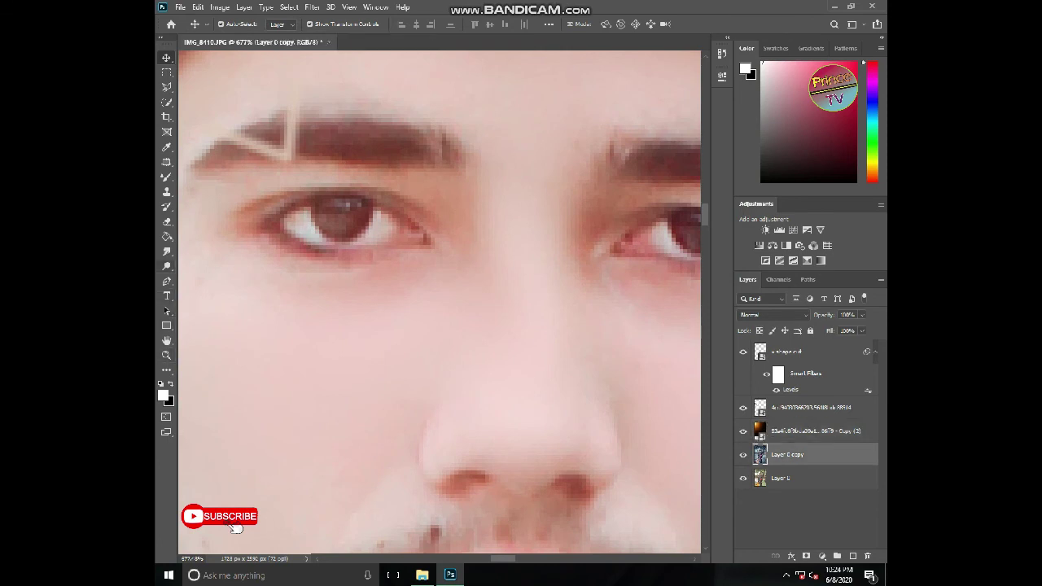
click(166, 266)
right_click(166, 266)
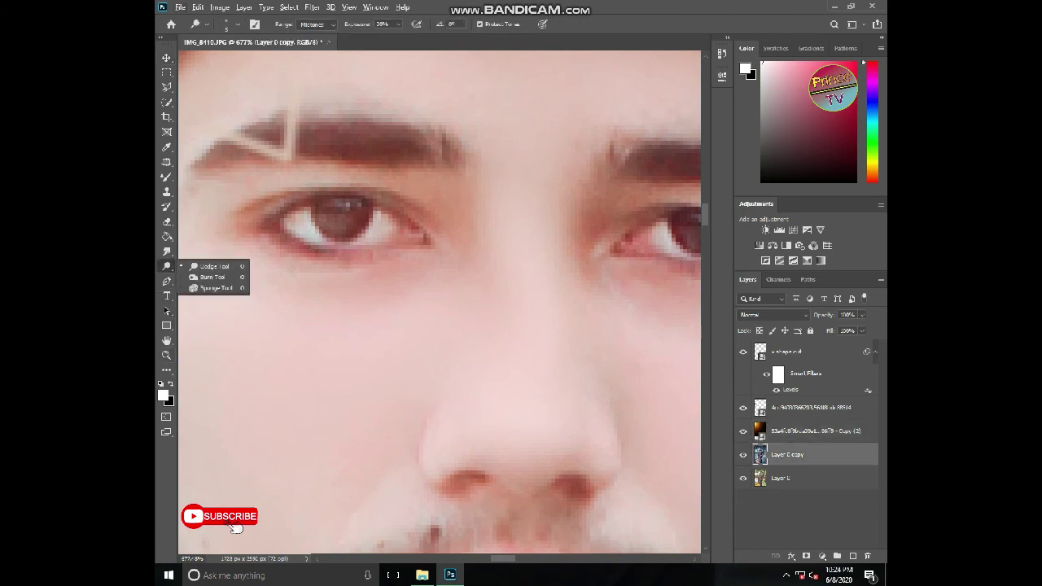
click(215, 266)
scroll(335, 200, up, 3)
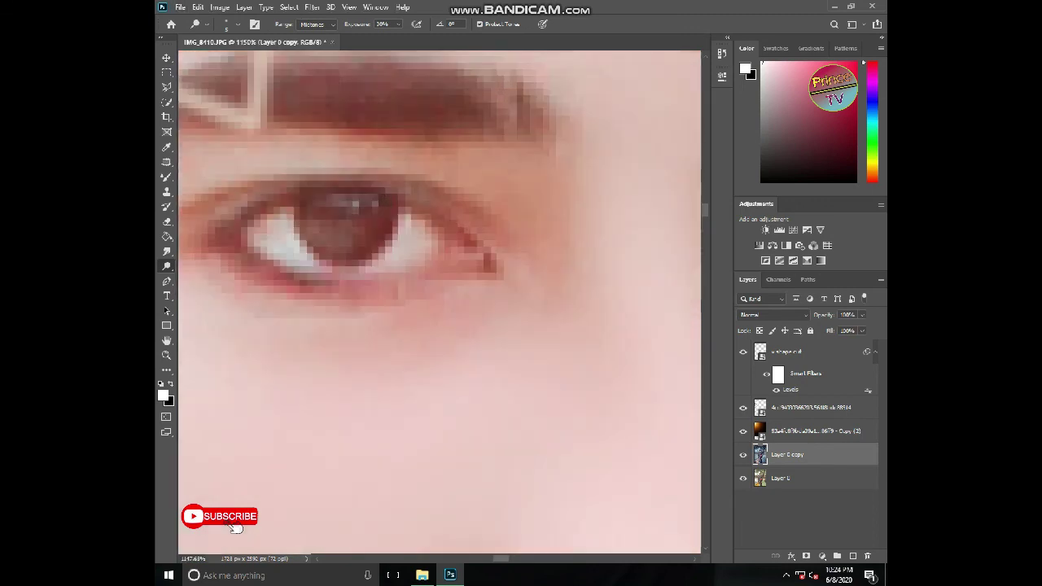
scroll(332, 226, up, 3)
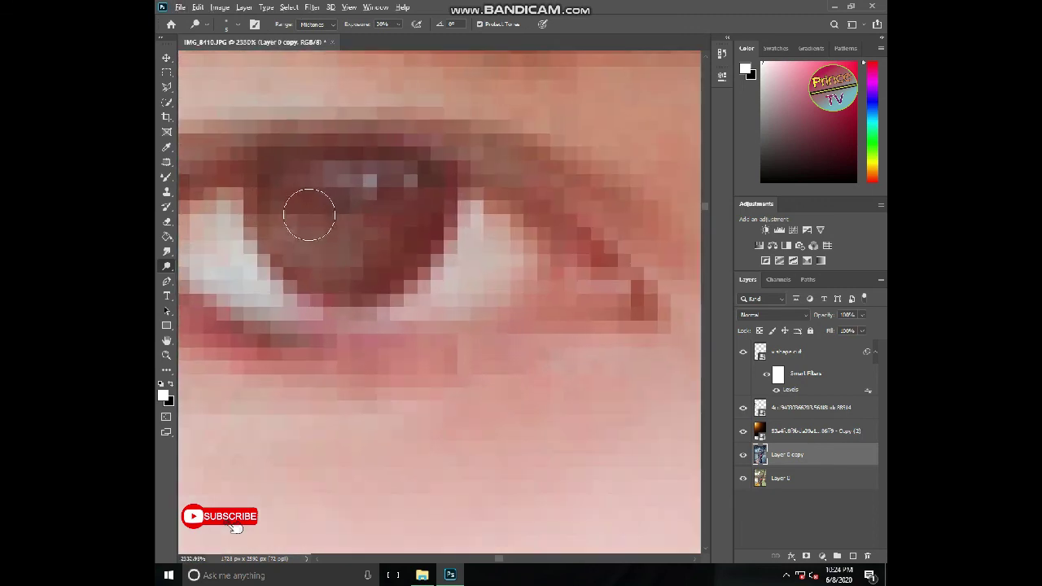
scroll(309, 216, up, 2)
key(bracketleft)
key(bracketleft)
mouse_move(289, 228)
mouse_down()
mouse_move(333, 295)
mouse_move(423, 236)
mouse_move(371, 282)
mouse_move(303, 207)
mouse_move(341, 268)
mouse_move(433, 168)
mouse_move(288, 223)
mouse_move(302, 251)
mouse_move(437, 209)
mouse_move(281, 171)
mouse_move(400, 274)
mouse_move(464, 184)
mouse_move(435, 244)
mouse_move(284, 221)
mouse_move(421, 302)
mouse_up()
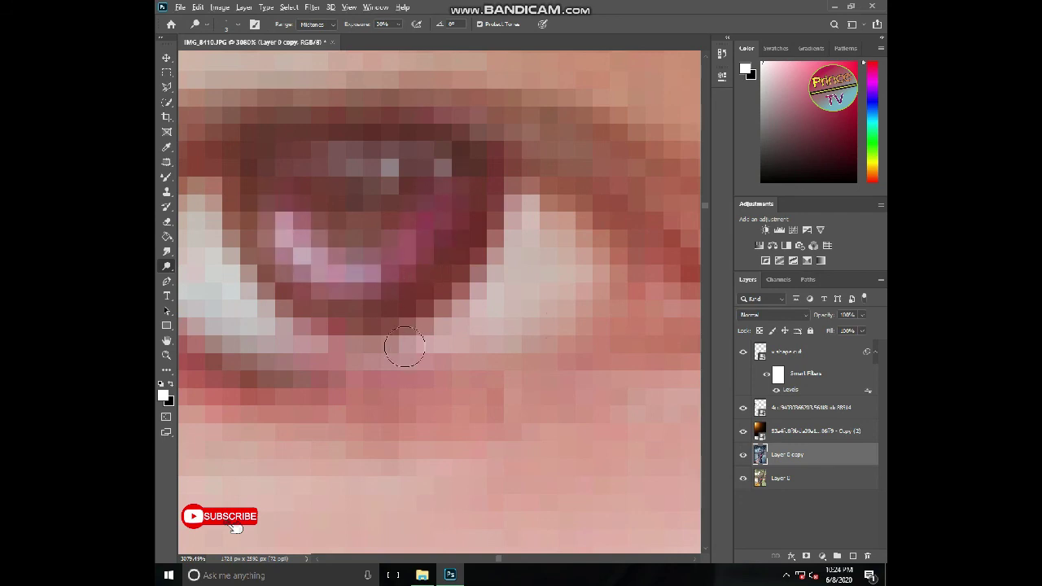
Lighten the lower iris of the man's other eye with the Dodge tool.
scroll(402, 344, down, 3)
scroll(401, 341, down, 2)
drag(562, 350, 267, 327)
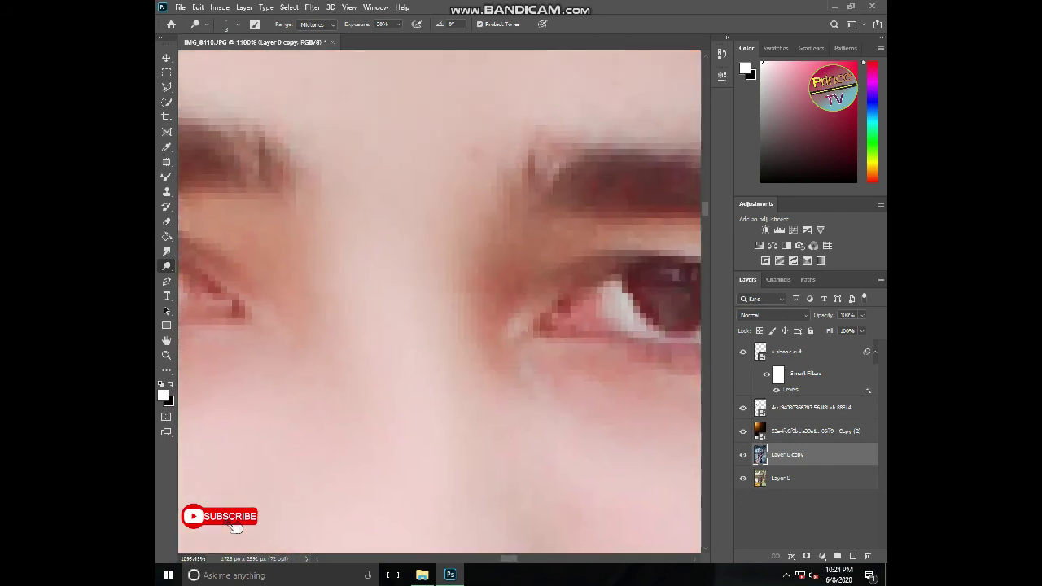
drag(603, 326, 407, 318)
scroll(432, 310, up, 1)
scroll(456, 281, up, 3)
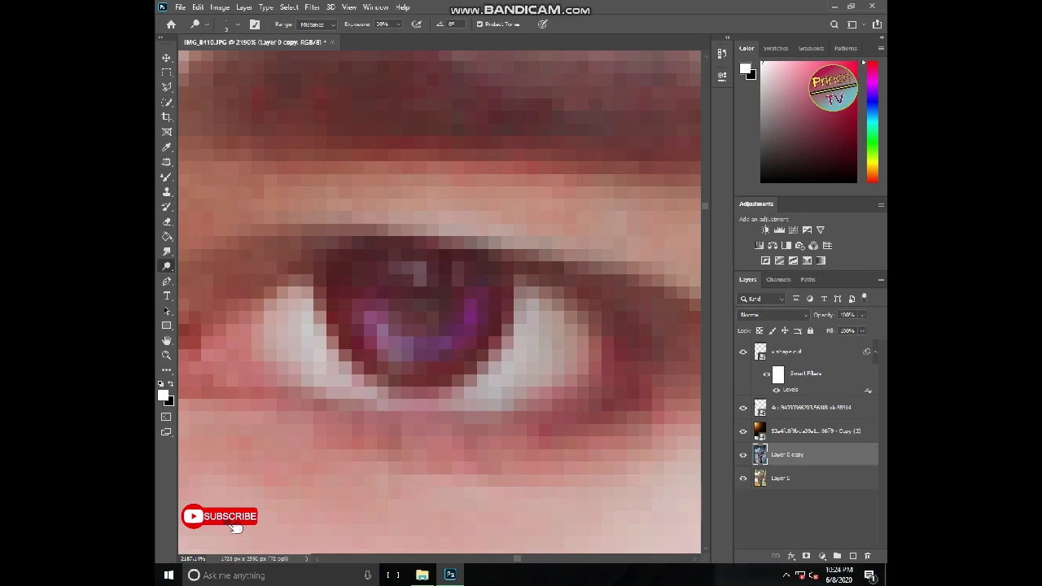
Save the layered portrait as the Photoshop file IMG_8410 in New folder on the Desktop.
scroll(345, 335, down, 9)
scroll(345, 342, down, 5)
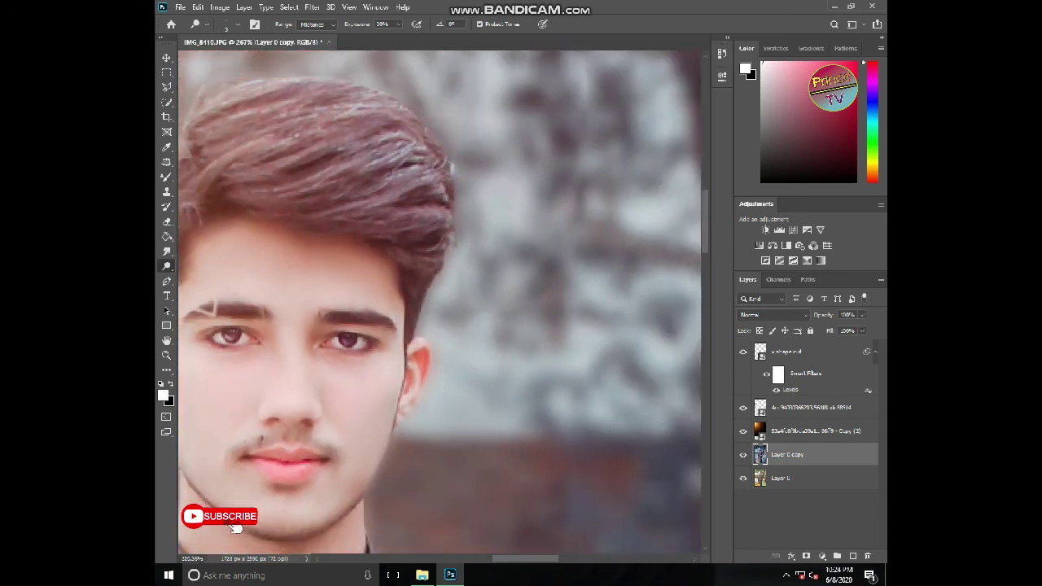
scroll(330, 352, down, 5)
scroll(335, 363, down, 4)
scroll(335, 362, down, 4)
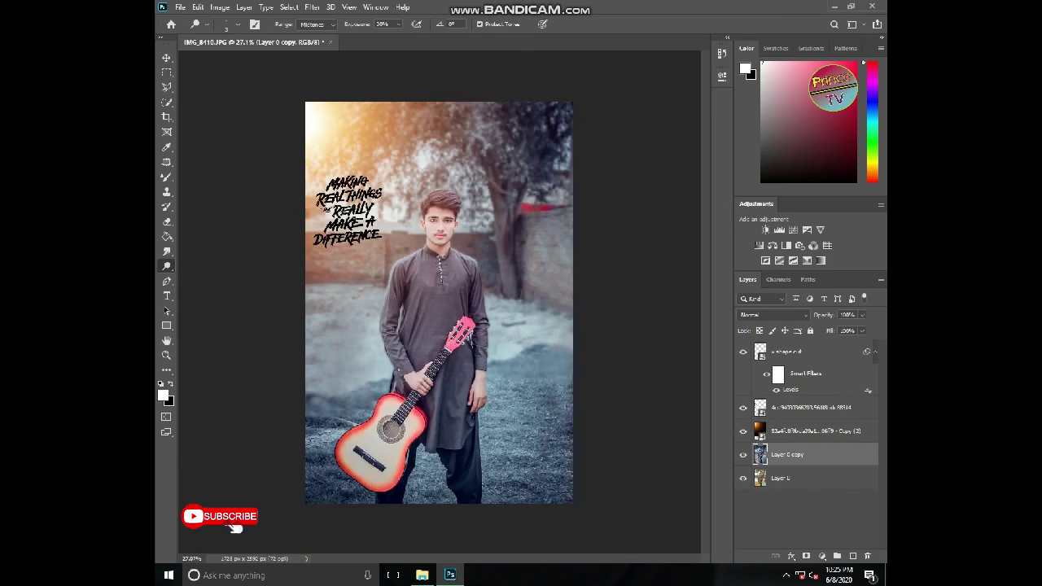
scroll(335, 362, up, 2)
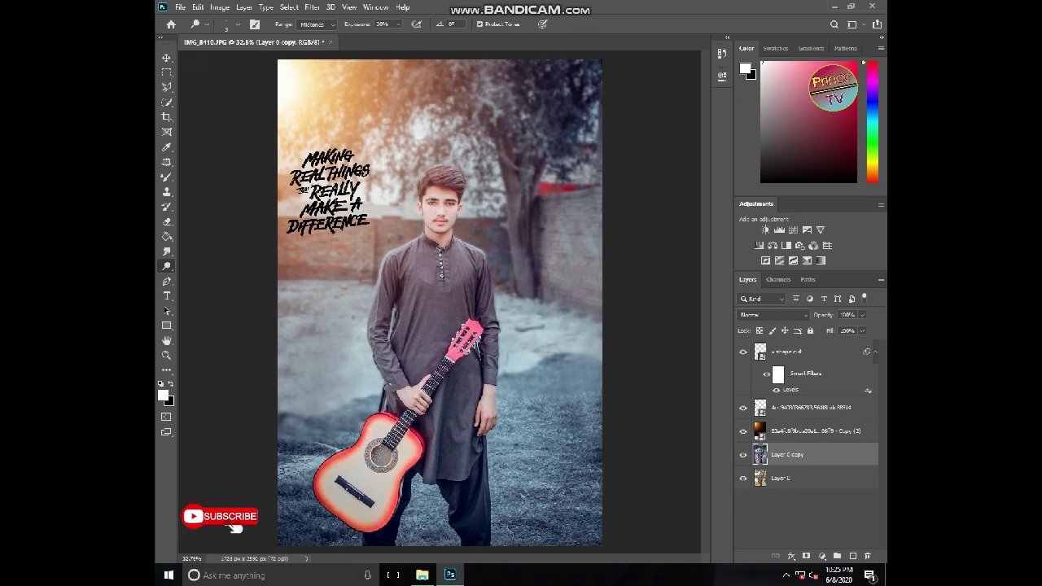
key(shift+ctrl+s)
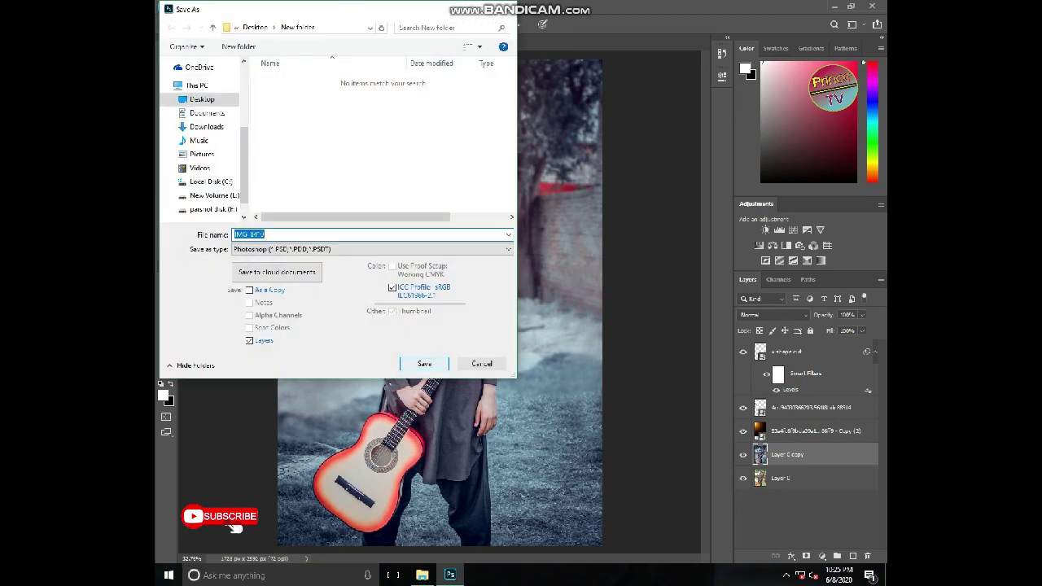
key(Return)
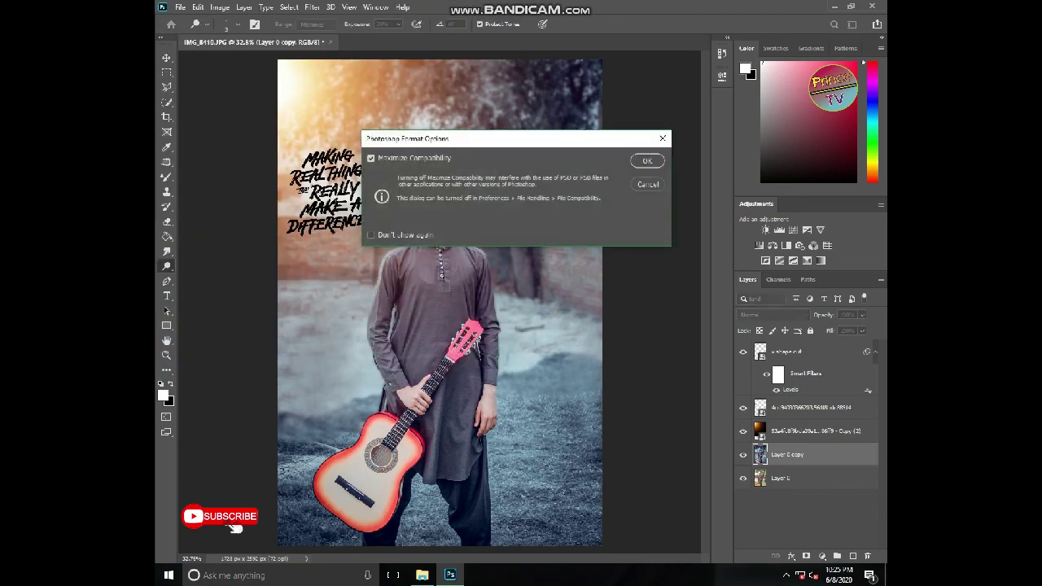